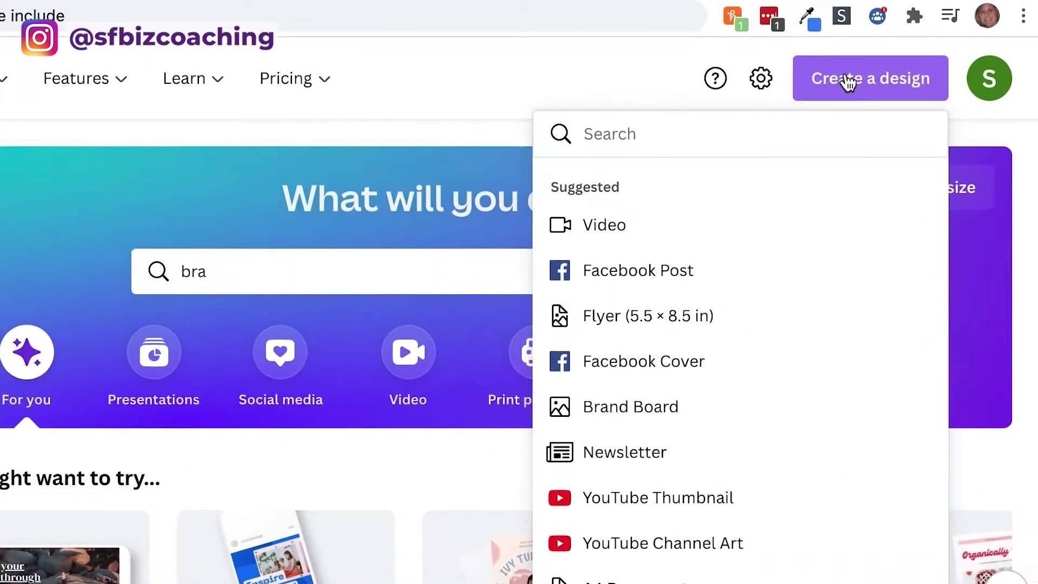
# Find the Brand Board design type and create a new blank design from it.
pyautogui.write('brand board')
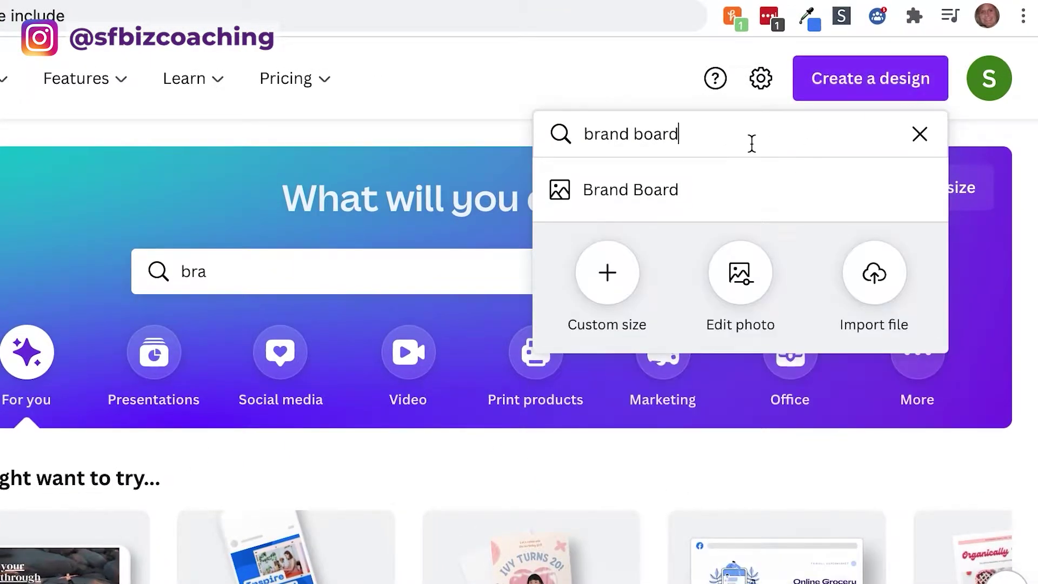
pyautogui.press('Return')
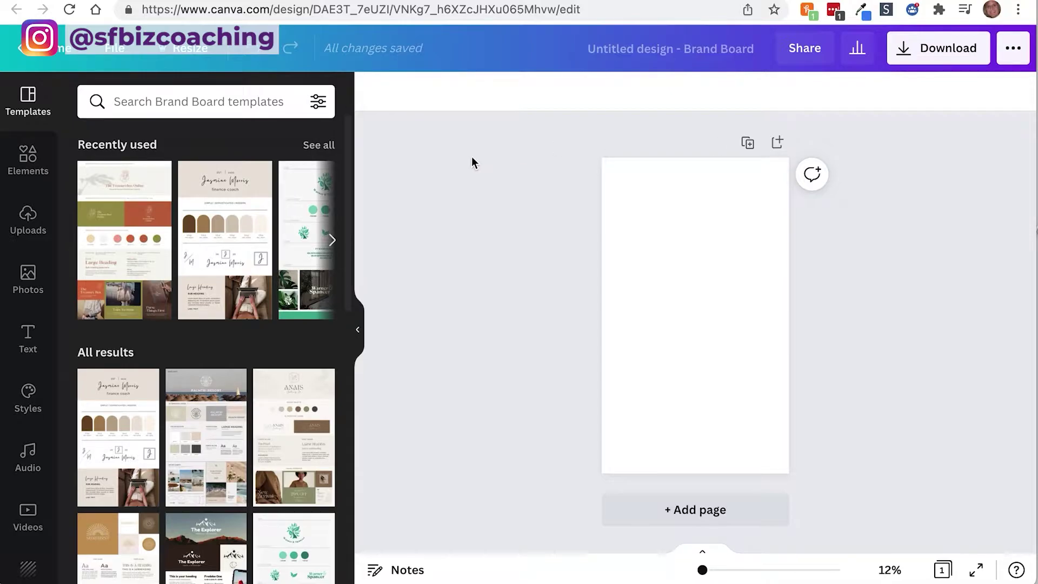
# Browse the Brand Board templates, apply the black-and-white Rimberio Co. template to the page, and enlarge the view to review its sections.
pyautogui.scroll(-7, 203, 428)
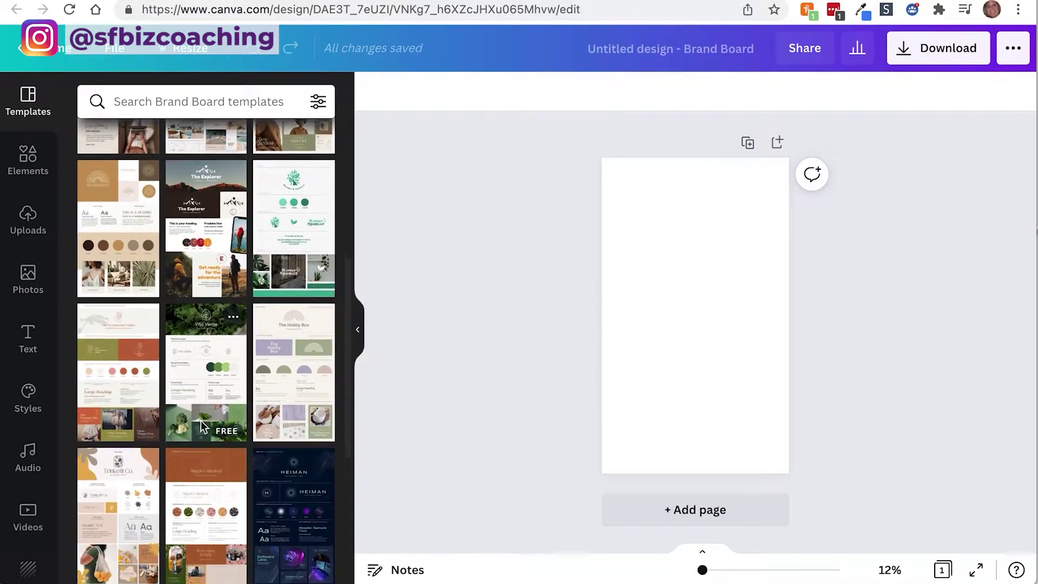
pyautogui.scroll(-4, 202, 426)
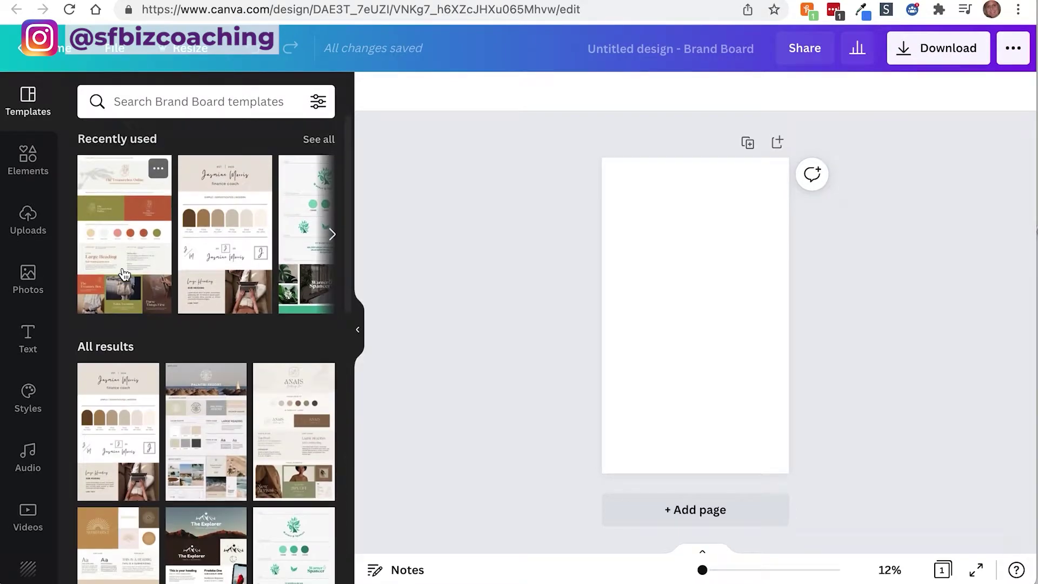
pyautogui.scroll(-3, 122, 268)
pyautogui.scroll(-1, 122, 268)
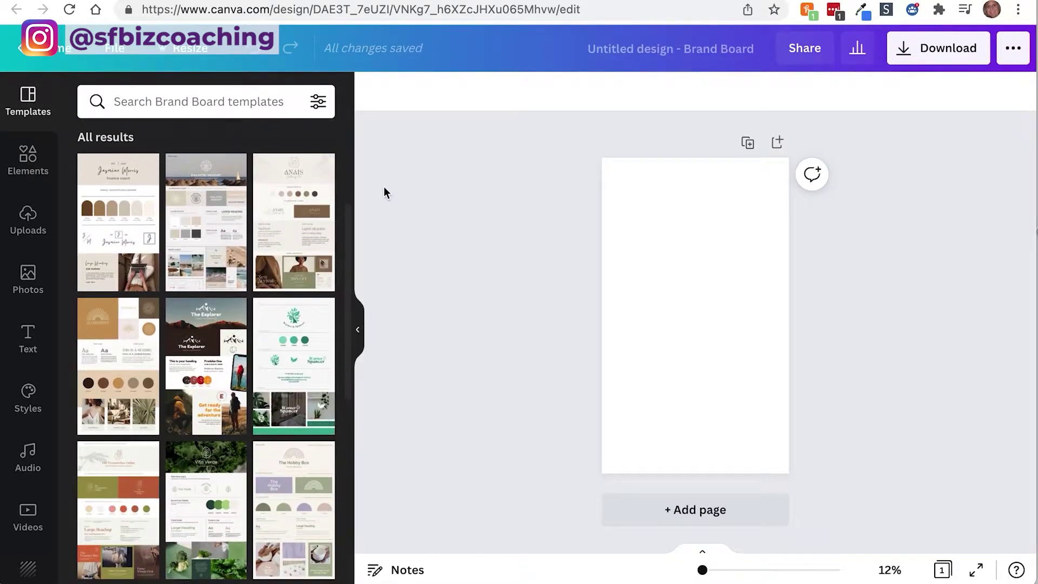
pyautogui.click(290, 220)
pyautogui.click(326, 238)
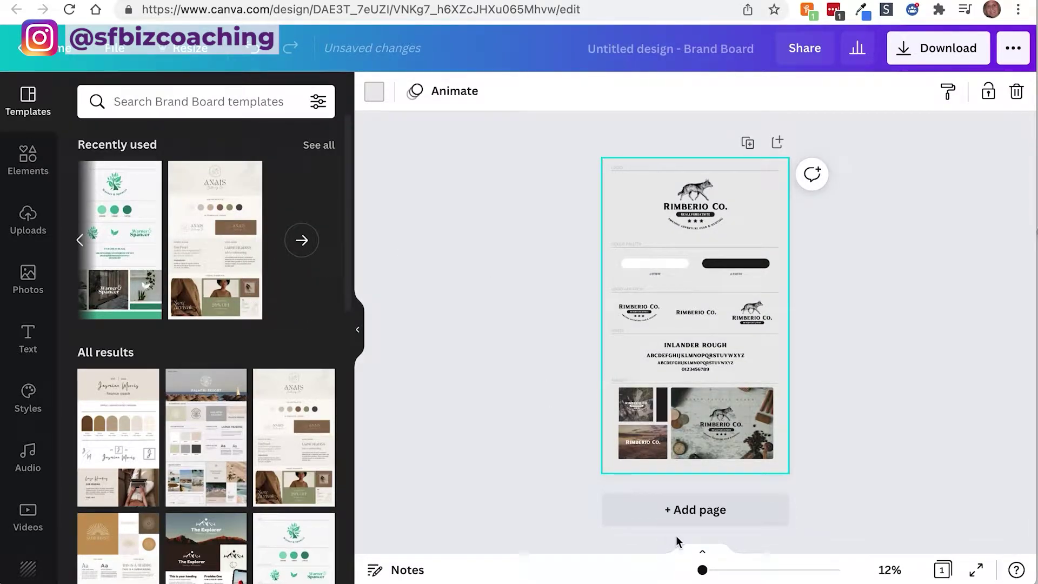
pyautogui.click(711, 568)
pyautogui.moveTo(711, 571)
pyautogui.mouseDown()
pyautogui.moveTo(733, 569)
pyautogui.moveTo(706, 568)
pyautogui.mouseUp()
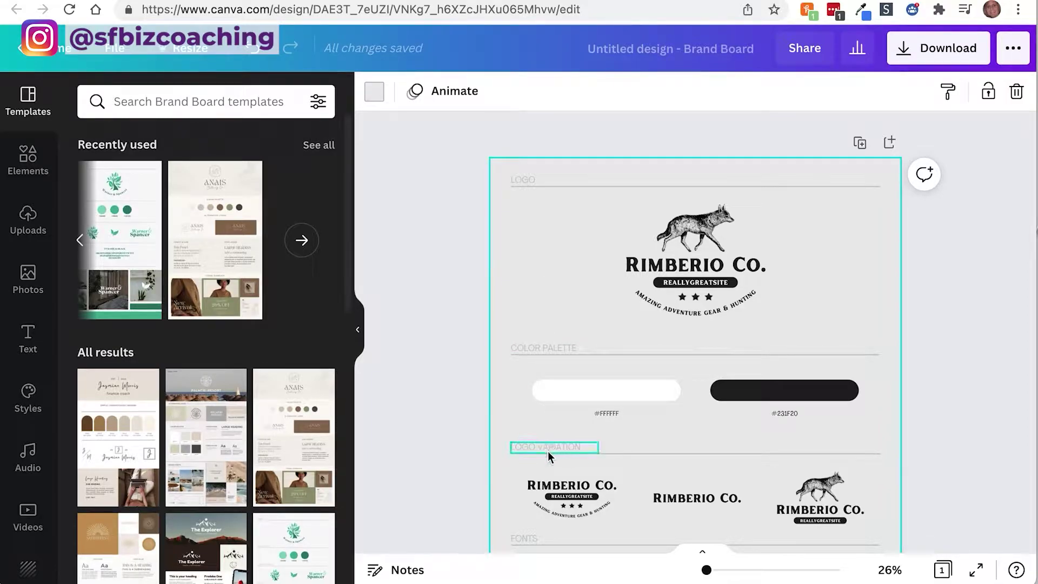
pyautogui.scroll(-7, 547, 451)
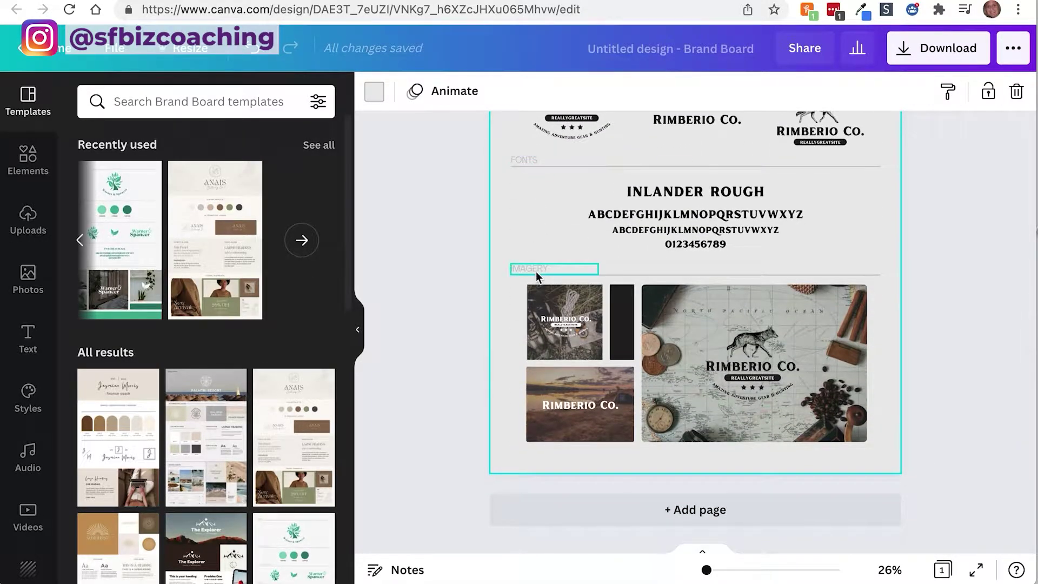
pyautogui.scroll(7, 661, 267)
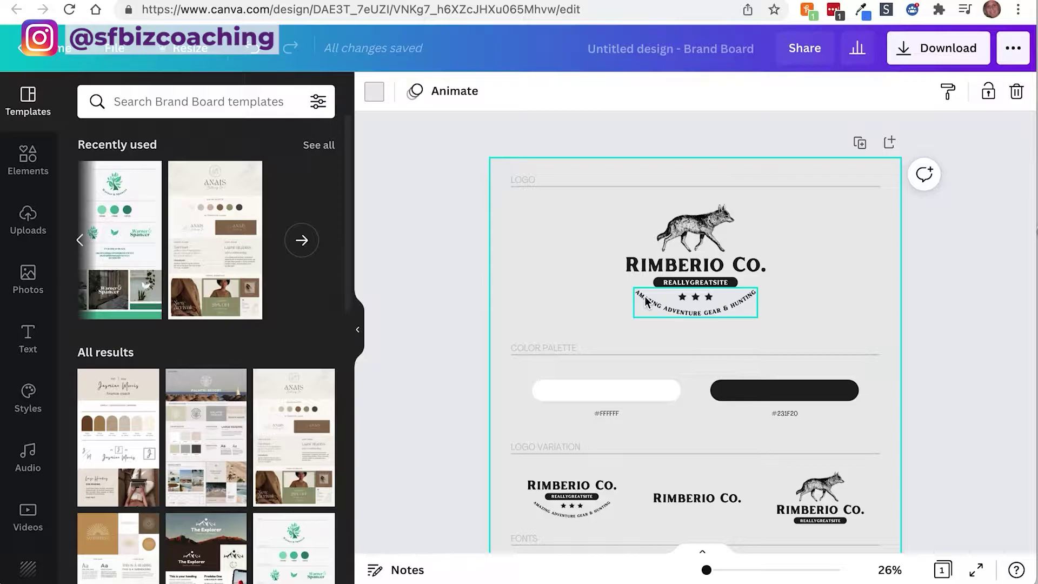
# Delete the template's grey background and the sample Rimberio Co. logo in the Logo section.
pyautogui.press('Delete')
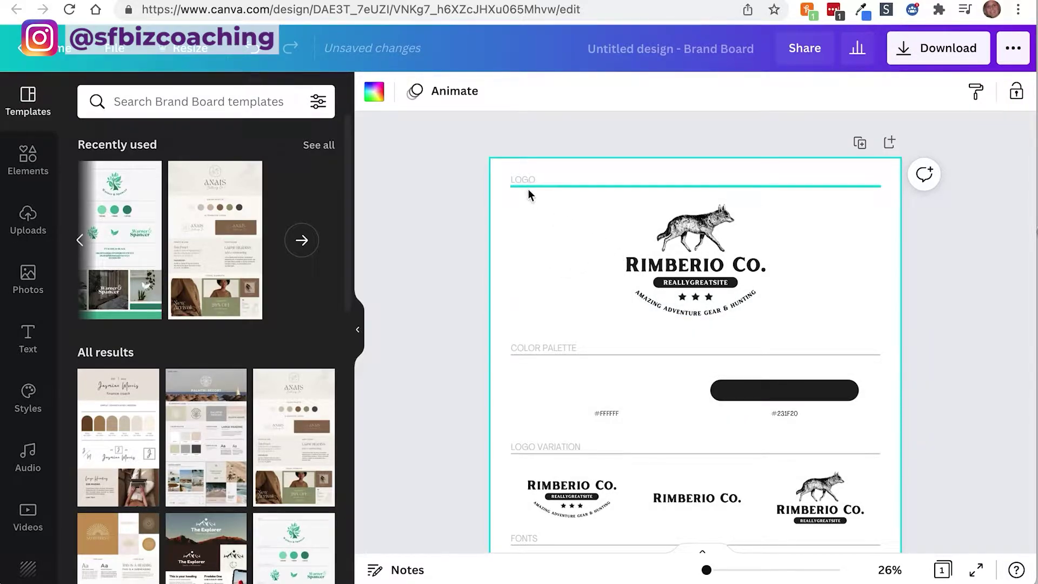
pyautogui.click(691, 233)
pyautogui.click(691, 234)
pyautogui.moveTo(597, 226); pyautogui.dragTo(748, 329)
pyautogui.press('Delete')
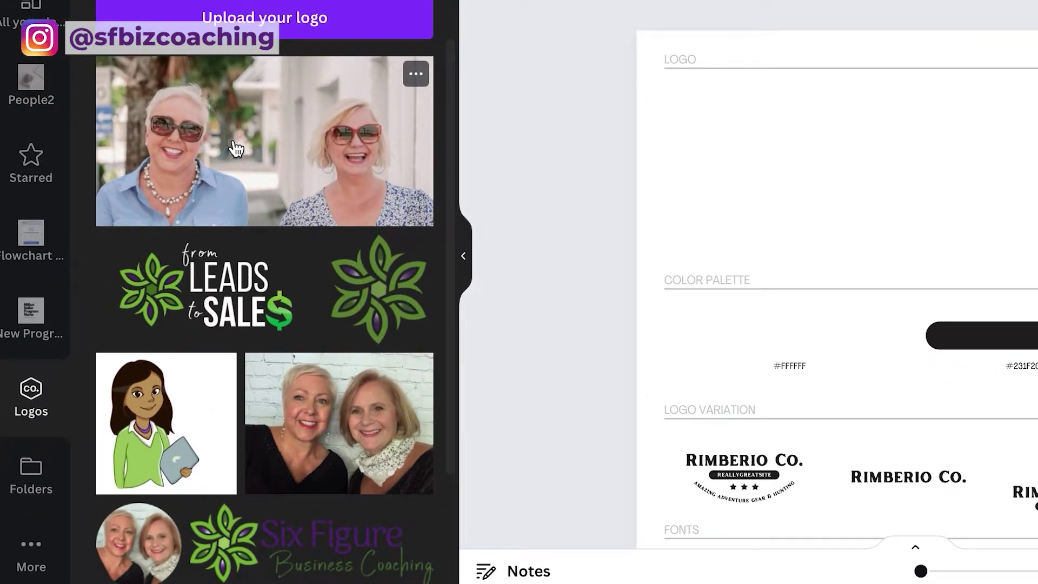
# Insert the horizontal Six Figure Business Coaching logo from the brand logos and place it in the Logo section.
pyautogui.scroll(-3, 273, 193)
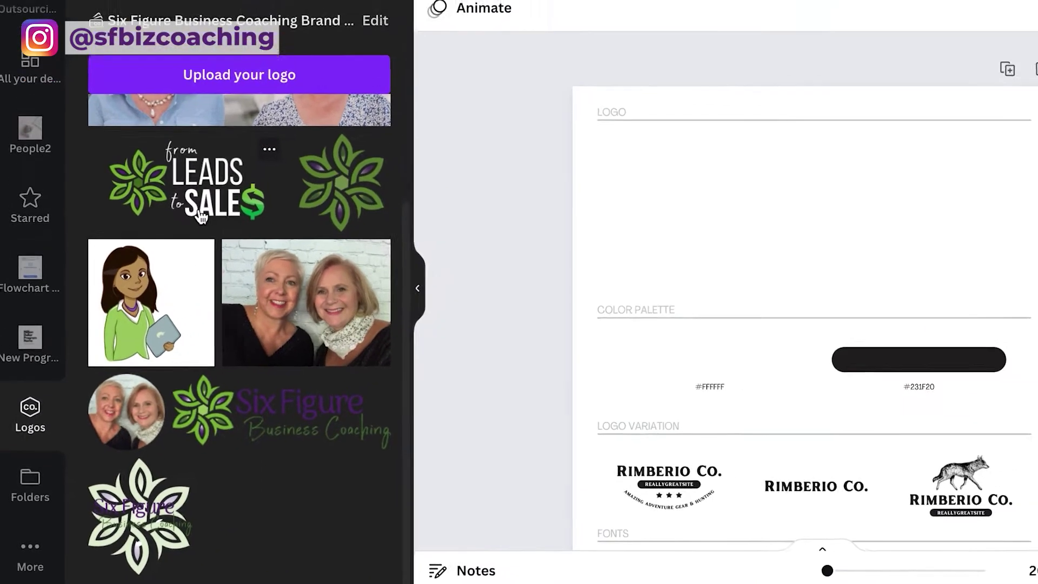
pyautogui.scroll(3, 231, 271)
pyautogui.scroll(-2, 227, 451)
pyautogui.click(230, 451)
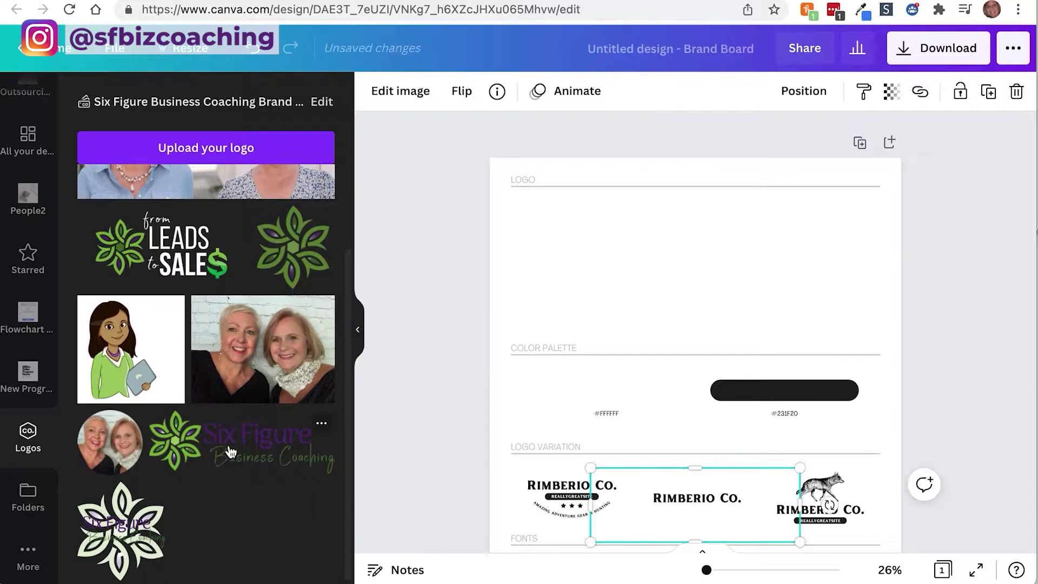
pyautogui.moveTo(721, 508); pyautogui.dragTo(708, 240)
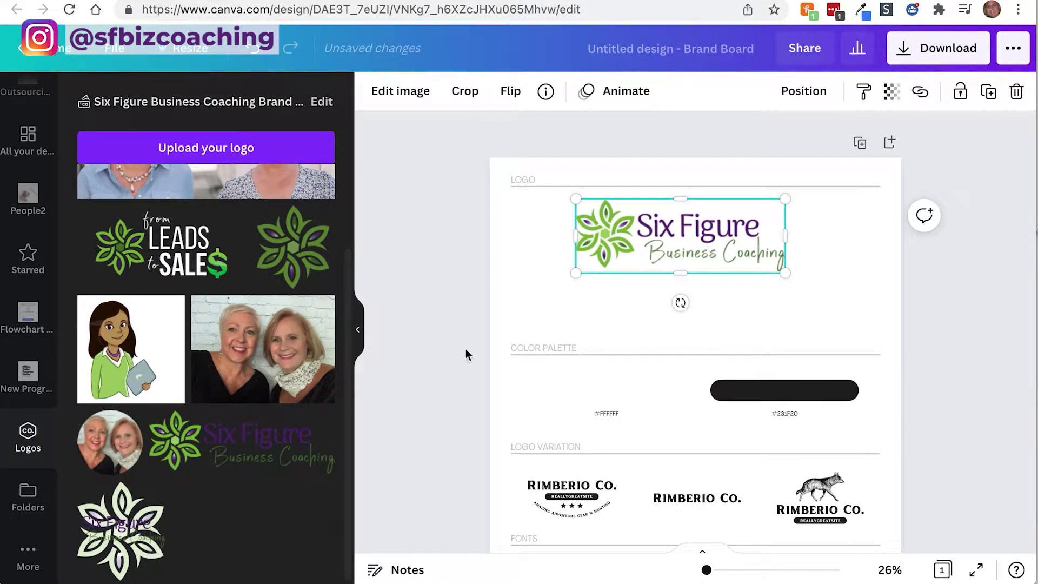
# Delete the three sample Rimberio Co. logos in the Logo Variation section.
pyautogui.click(581, 496)
pyautogui.click(581, 496)
pyautogui.scroll(-2, 581, 496)
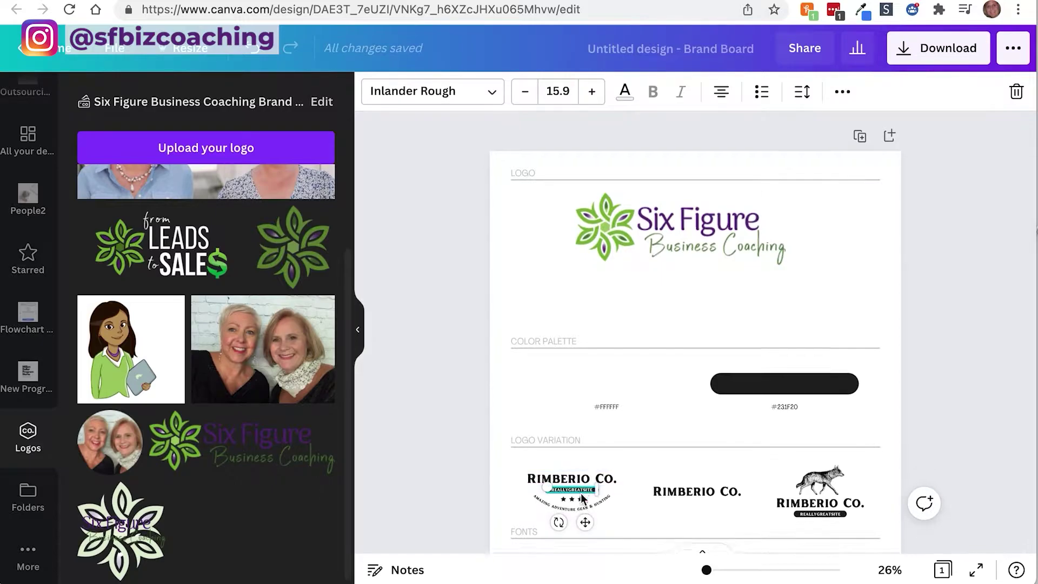
pyautogui.click(571, 416)
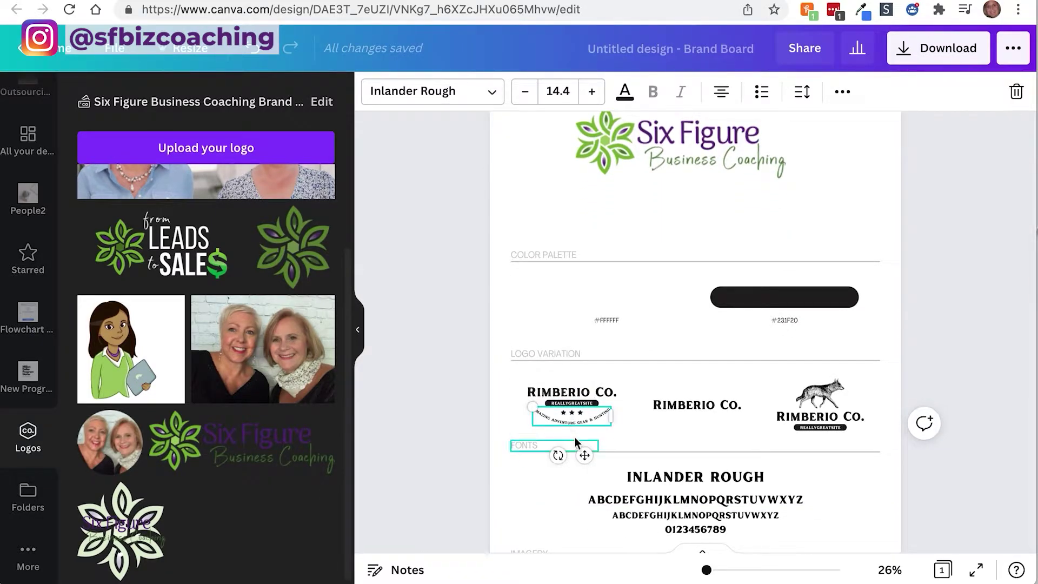
pyautogui.click(574, 436)
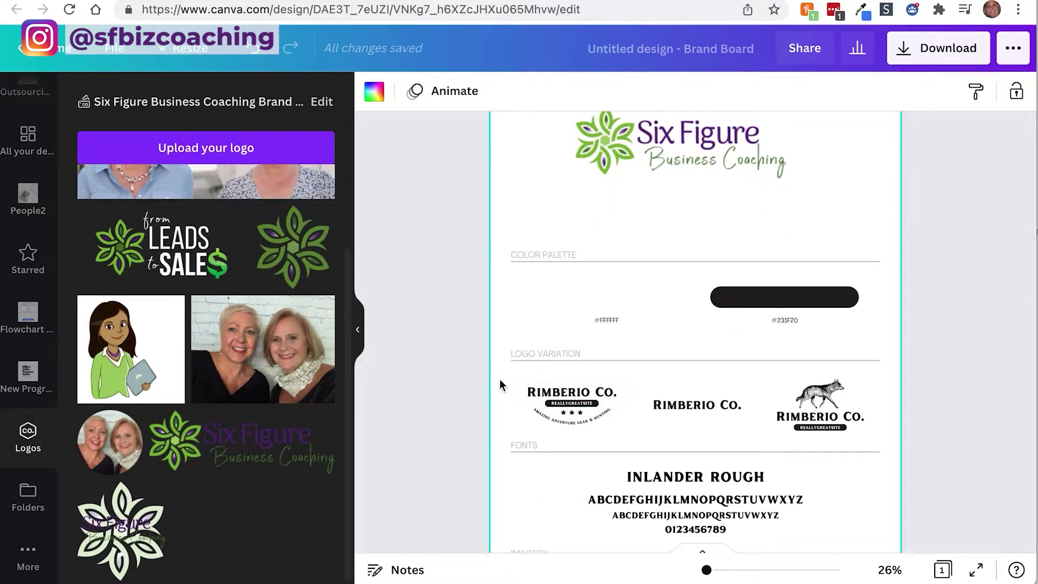
pyautogui.moveTo(498, 373); pyautogui.dragTo(880, 432)
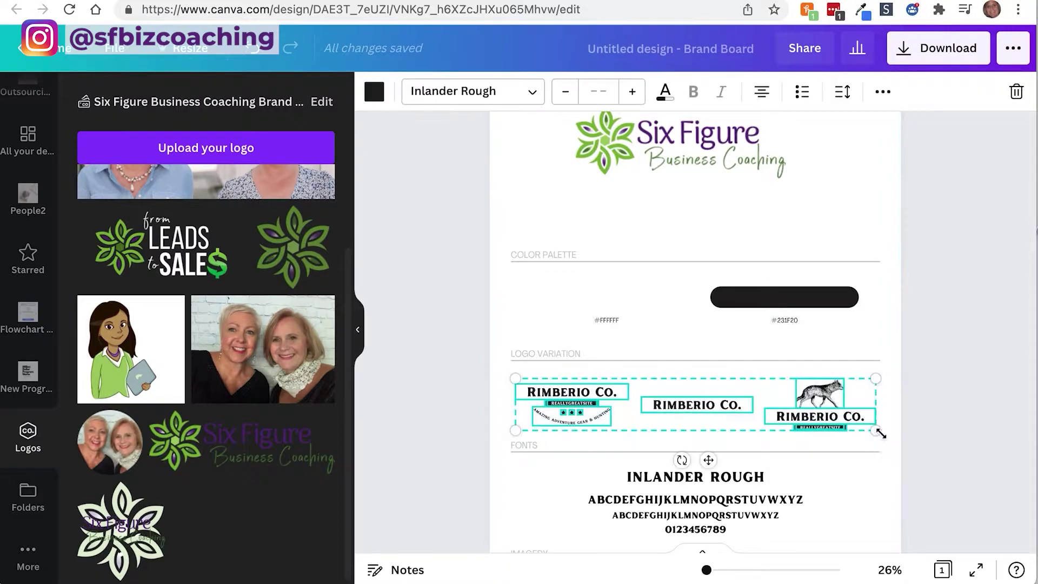
pyautogui.press('Delete')
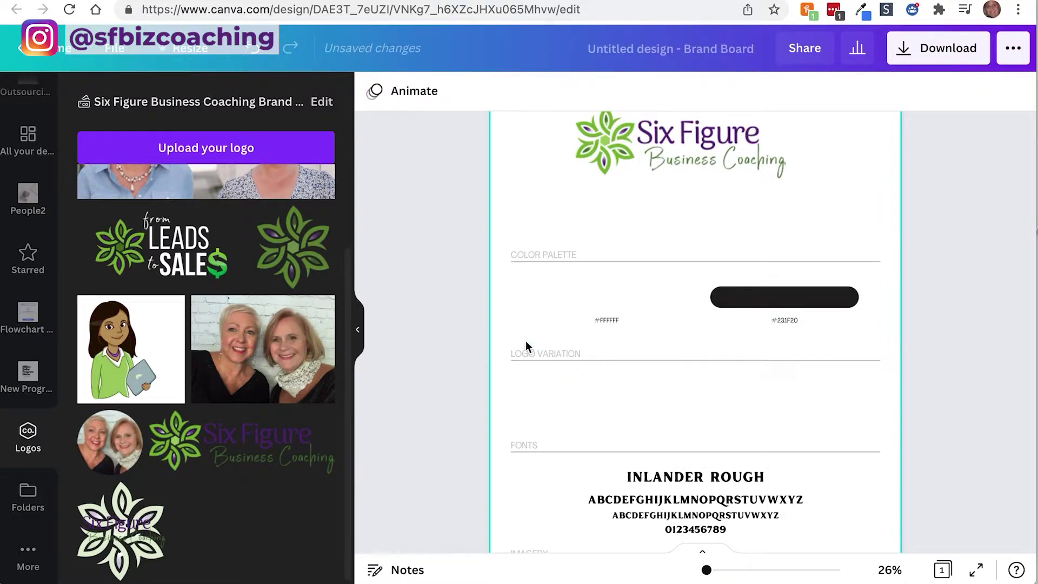
# Move the Logo Variation heading and line directly beneath the main logo, and shift the Color Palette section down below them.
pyautogui.click(609, 361)
pyautogui.moveTo(609, 362); pyautogui.dragTo(540, 222)
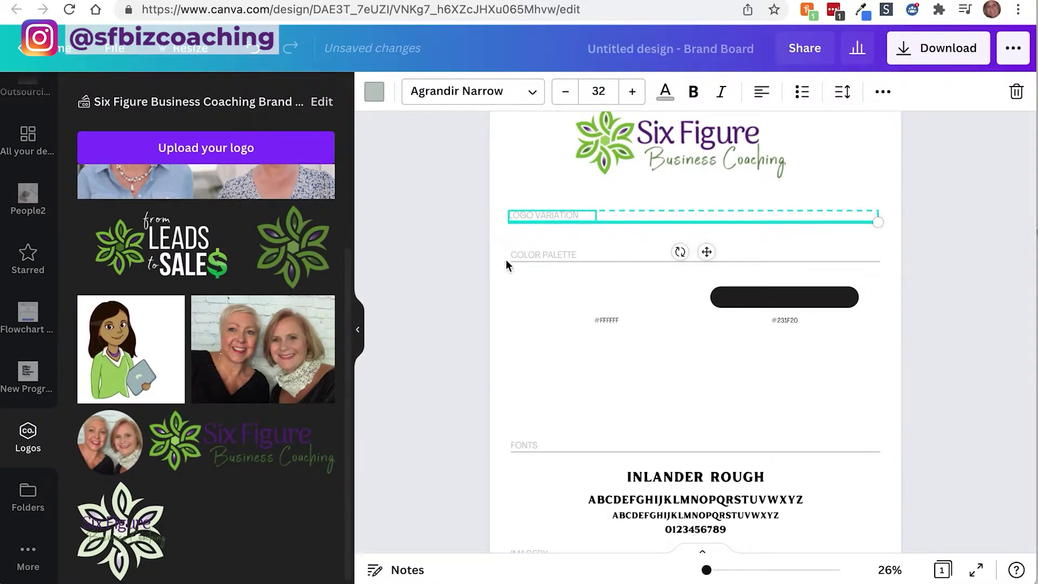
pyautogui.moveTo(510, 251); pyautogui.dragTo(510, 338)
pyautogui.moveTo(541, 214); pyautogui.dragTo(551, 202)
pyautogui.scroll(1, 486, 259)
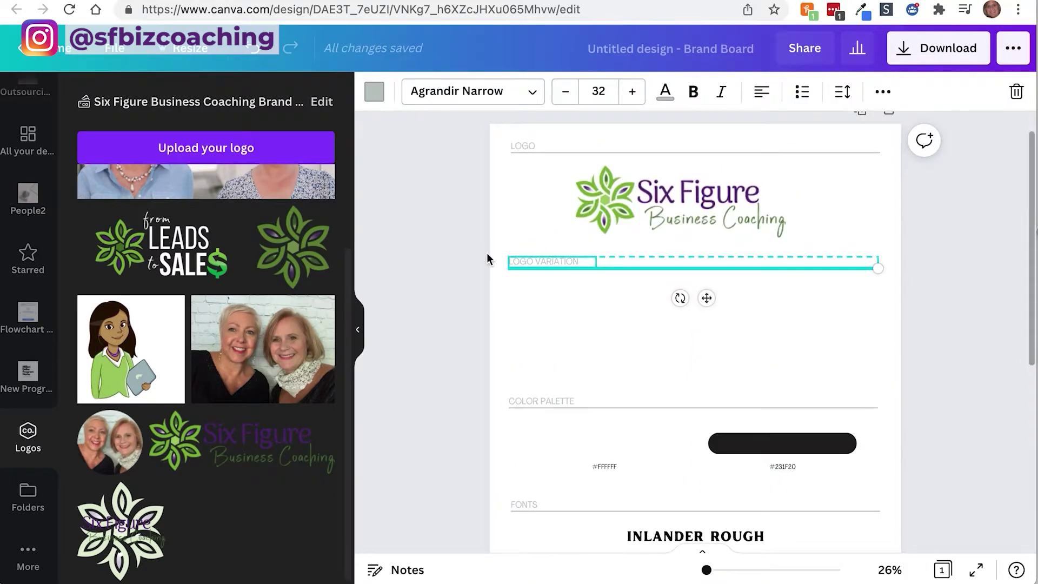
pyautogui.click(497, 318)
# Insert the green flower emblem from the brand logos, shrink it, and place it at the start of the Logo Variation section.
pyautogui.click(271, 241)
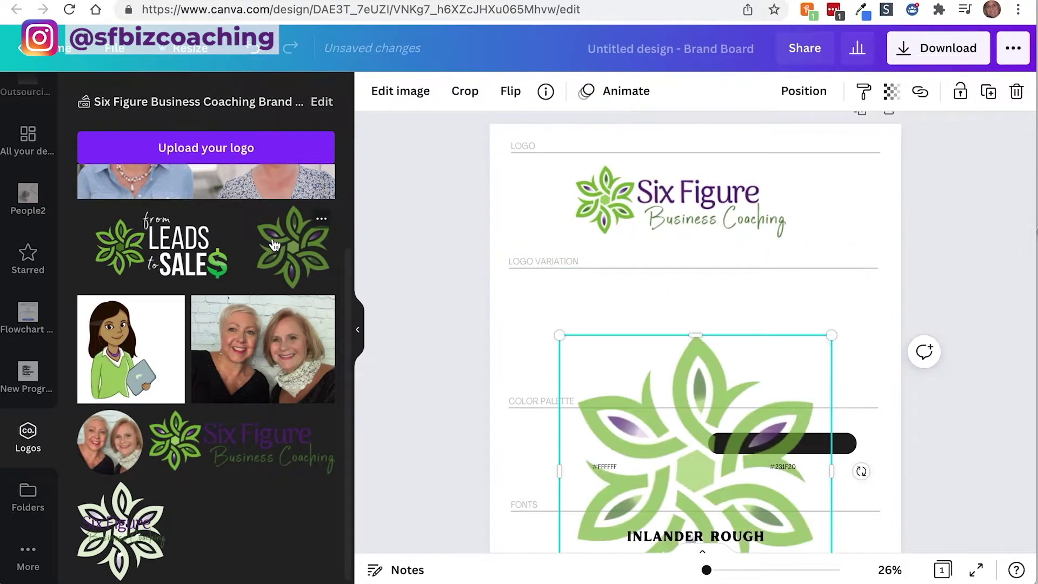
pyautogui.scroll(-1, 753, 436)
pyautogui.moveTo(827, 547); pyautogui.dragTo(585, 277)
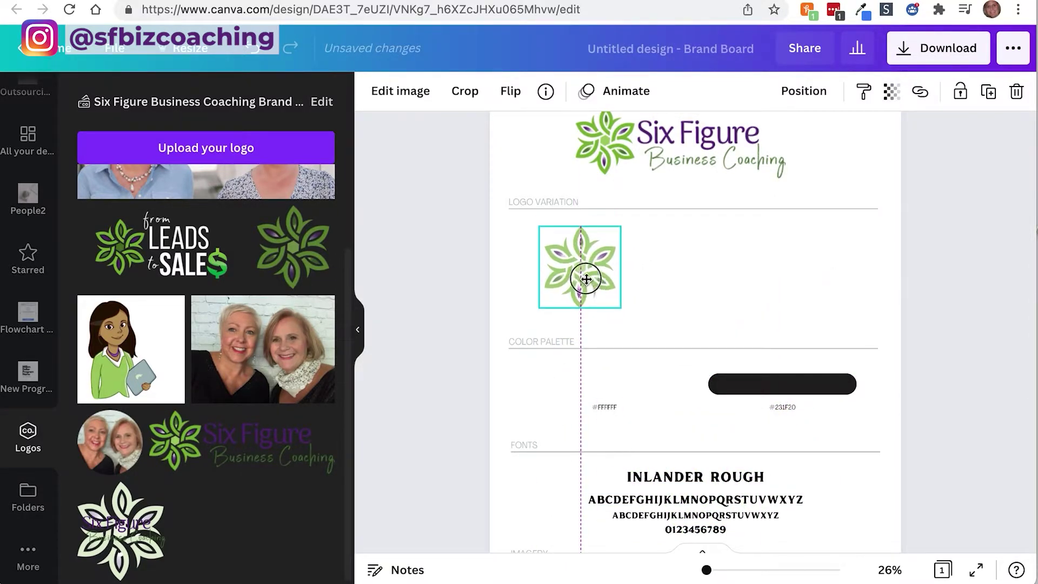
# Insert the pale flower logo with the Six Figure text, shrink it, place it beside the green emblem, and adjust its size slightly.
pyautogui.click(131, 540)
pyautogui.moveTo(799, 526); pyautogui.dragTo(667, 387)
pyautogui.moveTo(638, 346); pyautogui.dragTo(675, 261)
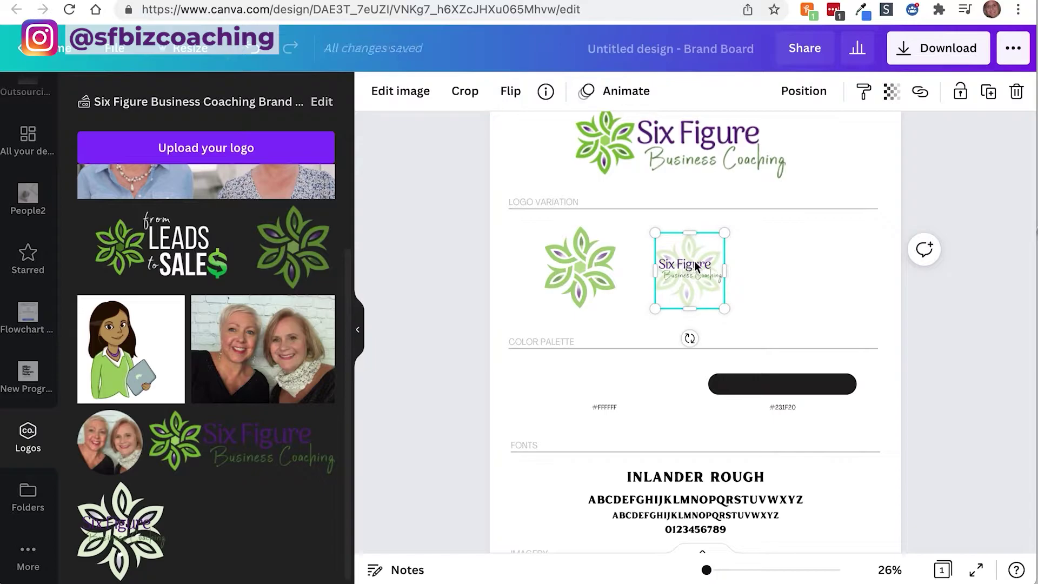
pyautogui.click(758, 281)
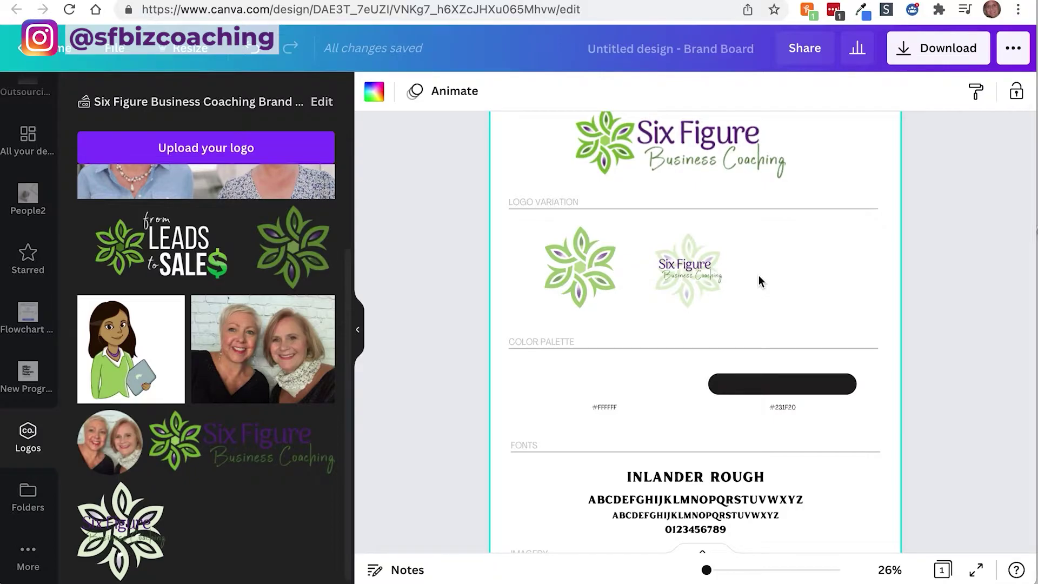
pyautogui.click(706, 278)
pyautogui.moveTo(723, 232); pyautogui.dragTo(734, 226)
pyautogui.click(790, 298)
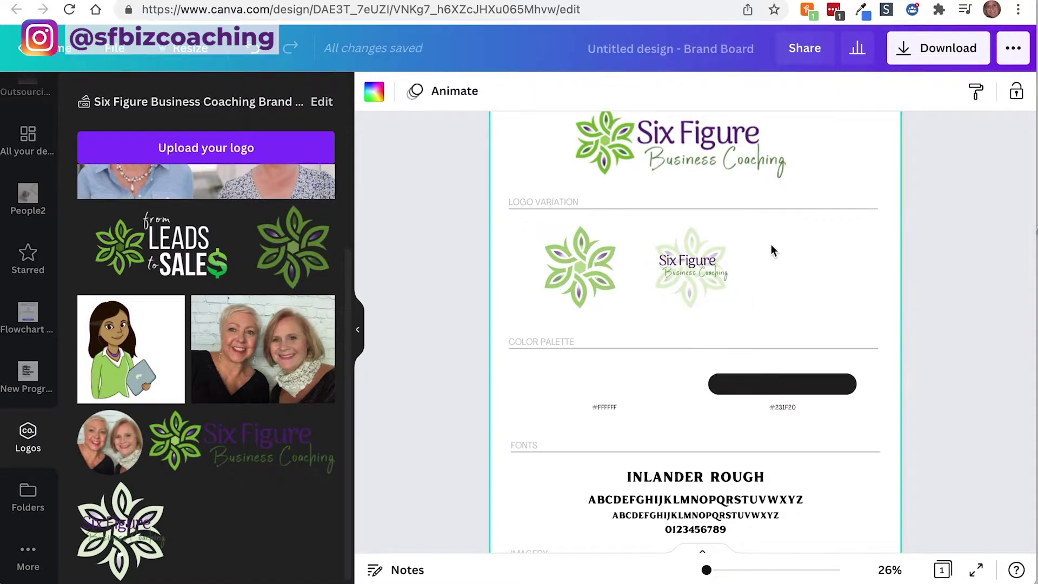
# Review the brand board's Color Palette section and view the existing Brand Style Guide design for comparison.
pyautogui.scroll(2, 728, 174)
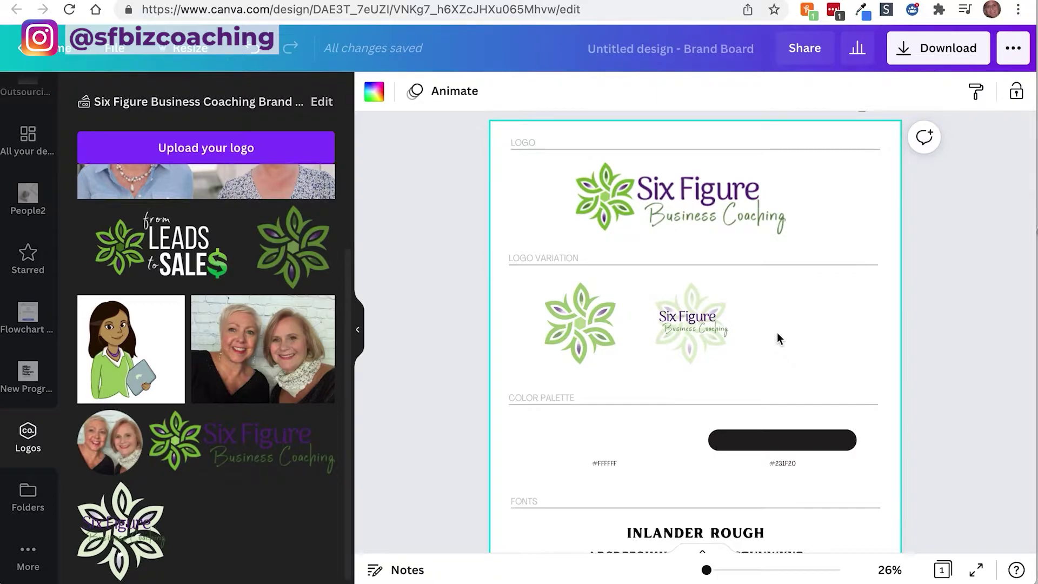
pyautogui.scroll(-5, 776, 333)
pyautogui.scroll(3, 696, 212)
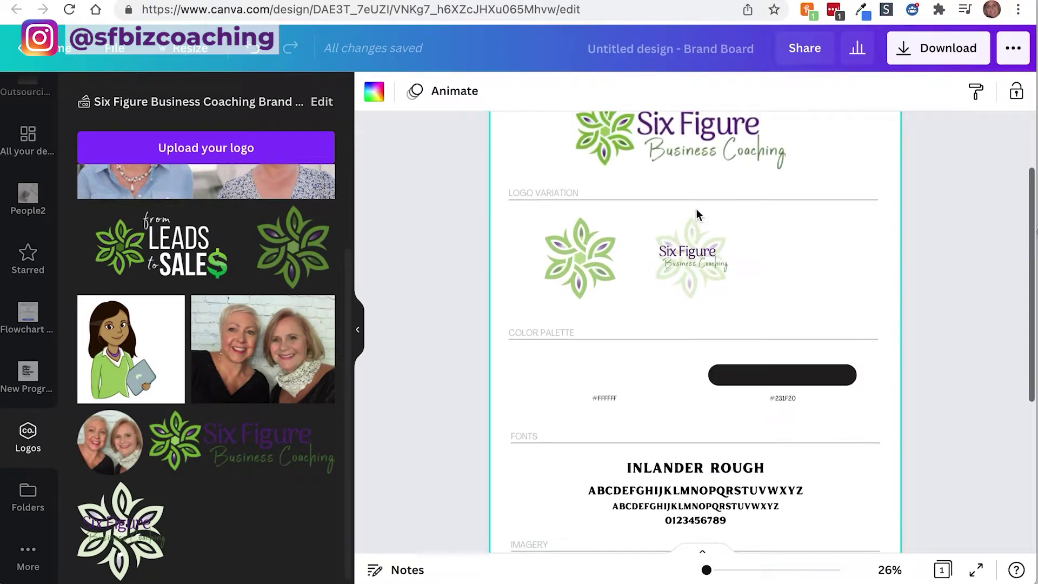
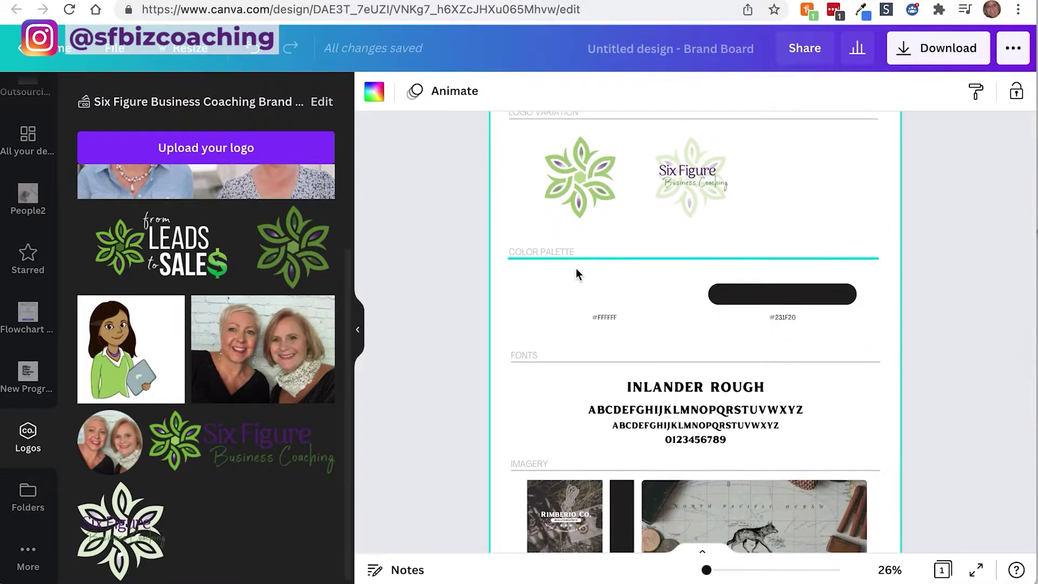
pyautogui.click(596, 294)
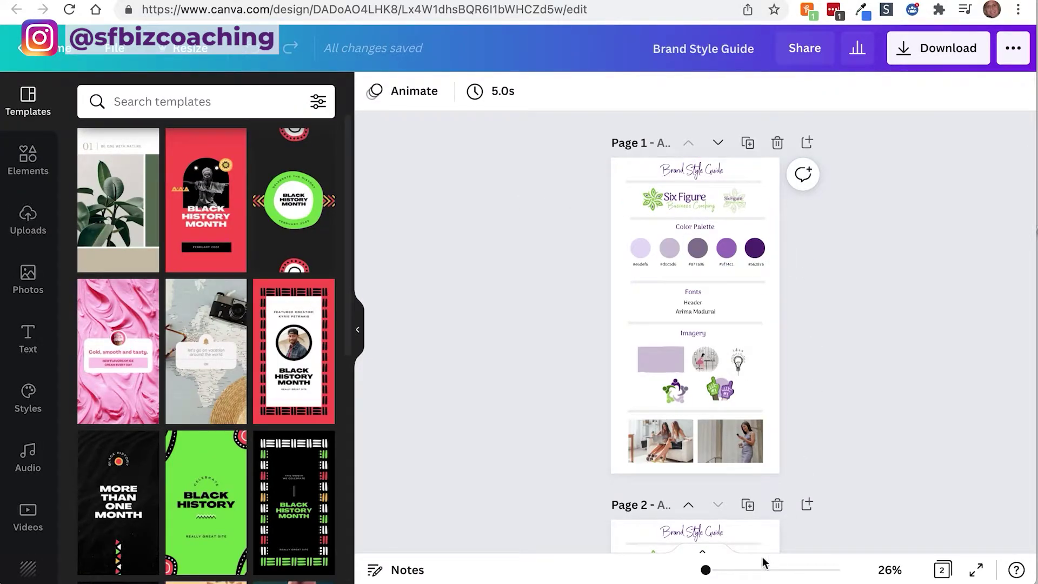
pyautogui.moveTo(706, 569); pyautogui.dragTo(715, 569)
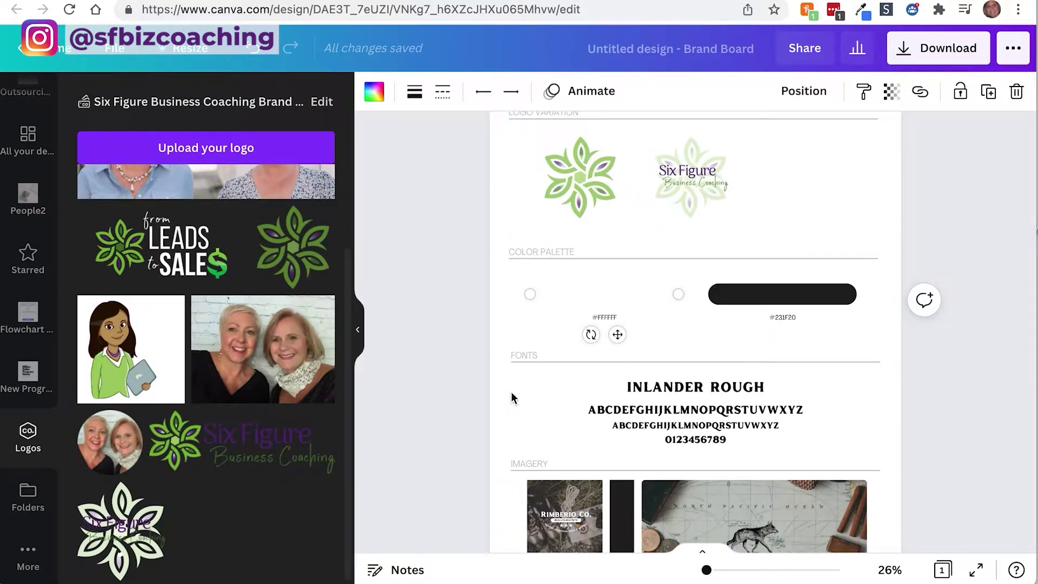
# Add a second page below the brand board and apply the Treasurebox Online template with six palette circles to it.
pyautogui.scroll(-3, 511, 391)
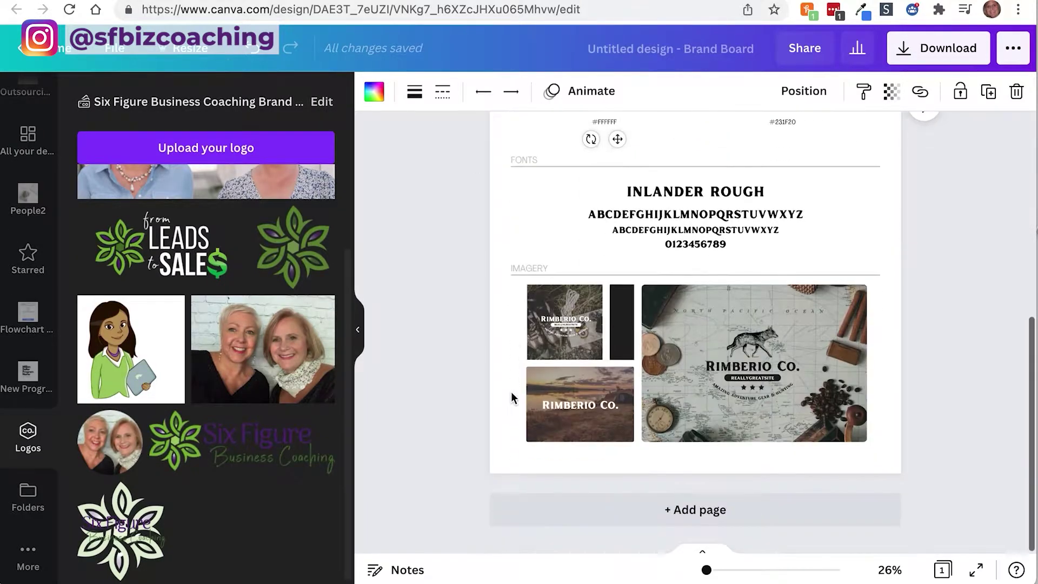
pyautogui.click(549, 508)
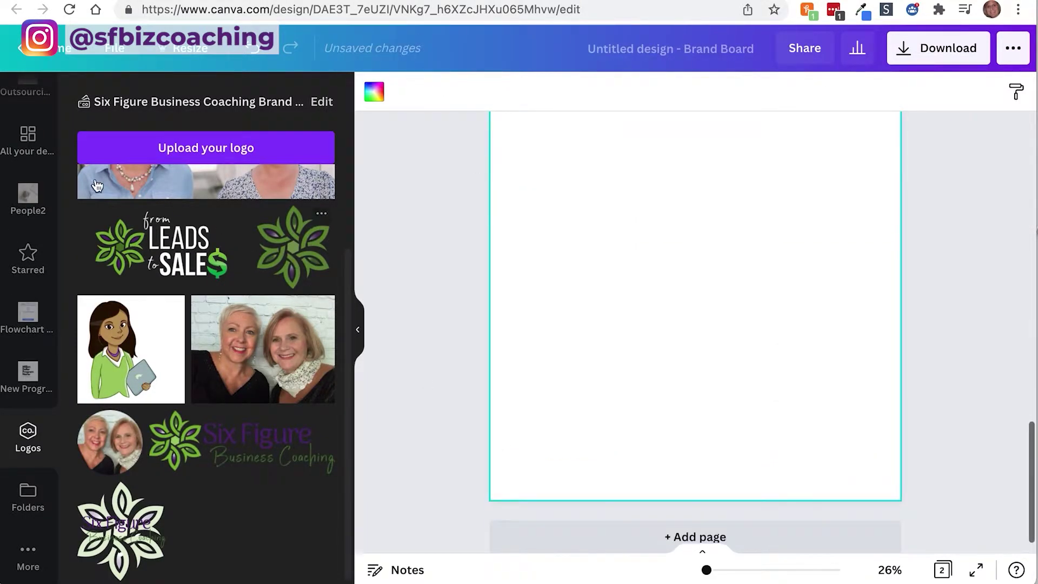
pyautogui.scroll(5, 21, 205)
pyautogui.click(32, 120)
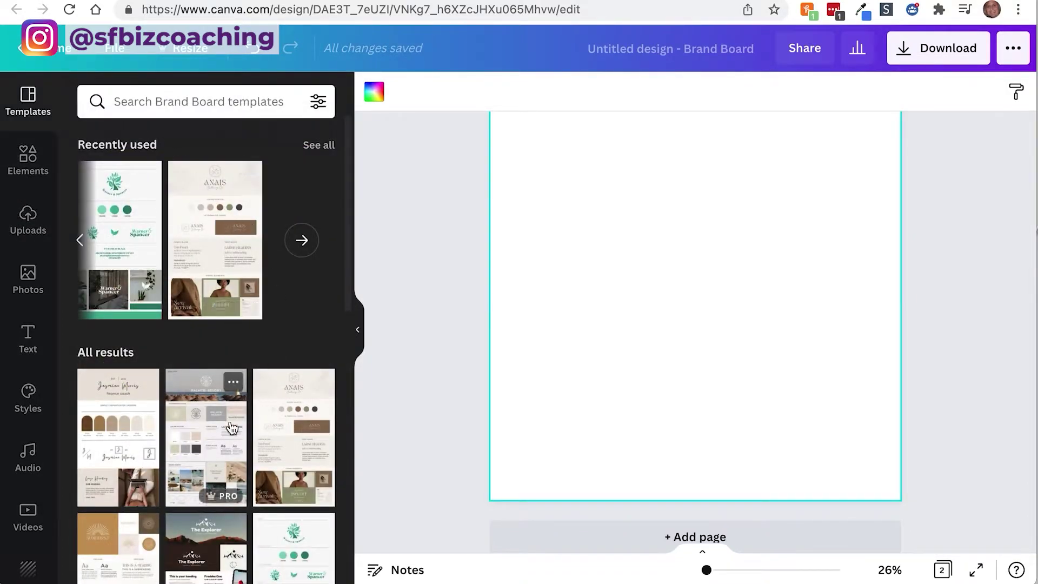
pyautogui.scroll(-10, 232, 428)
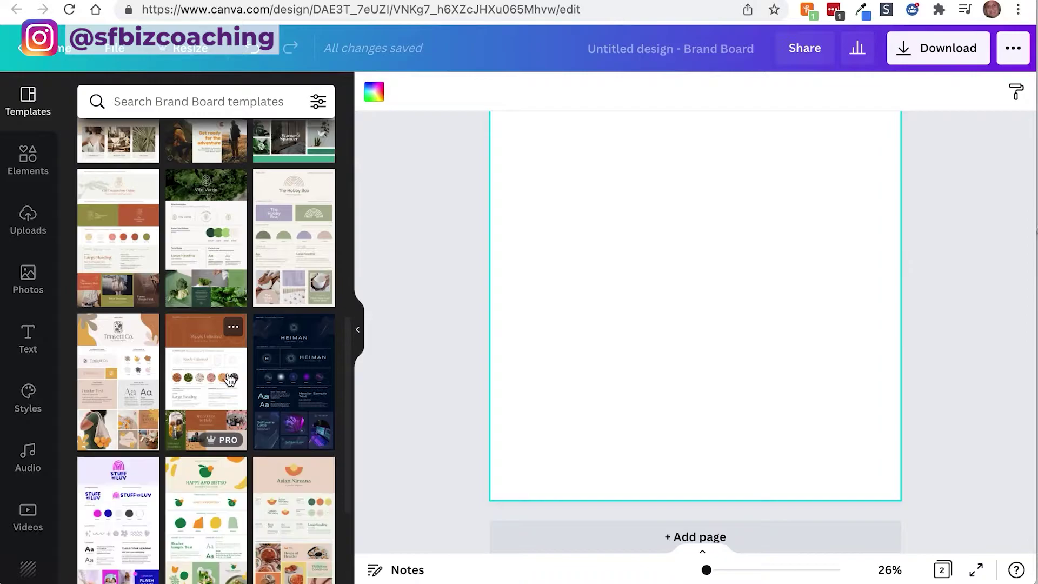
pyautogui.scroll(-2, 215, 345)
pyautogui.scroll(3, 163, 302)
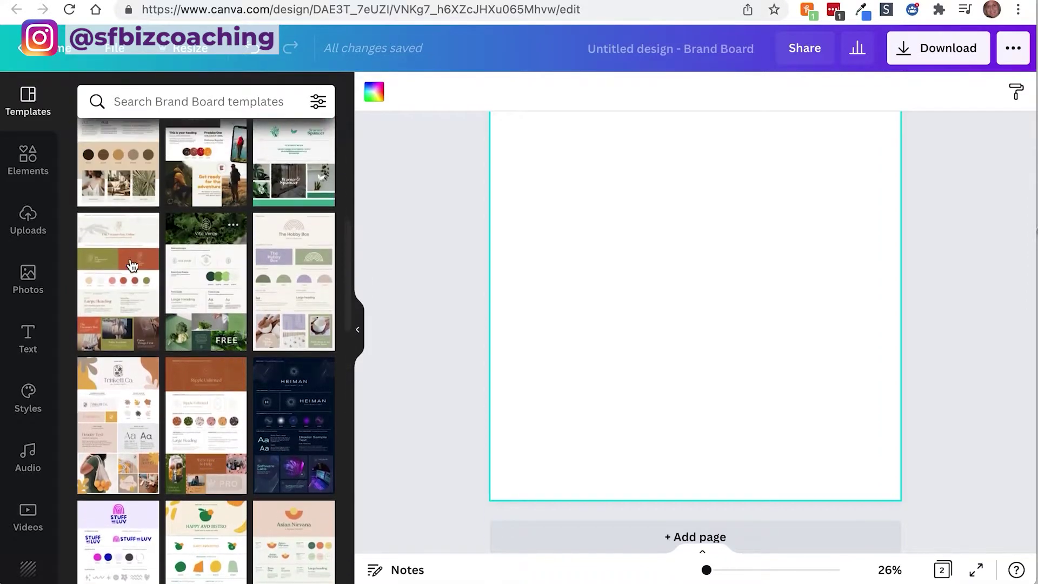
pyautogui.click(116, 262)
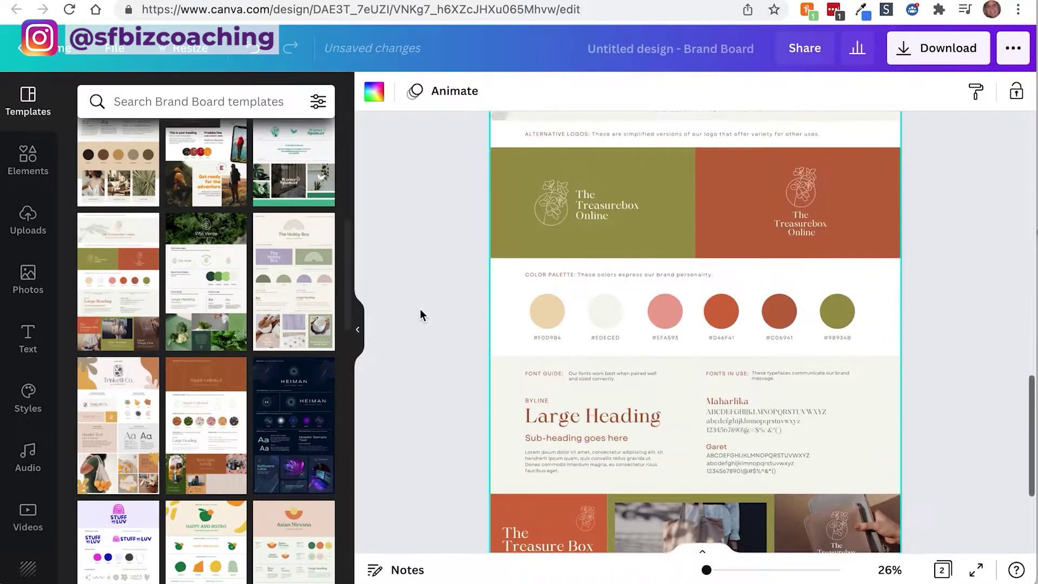
# Replace the two color bars in the first page's Color Palette section with the six circles and hex labels copied from the second page.
pyautogui.click(458, 317)
pyautogui.moveTo(458, 316); pyautogui.dragTo(824, 341)
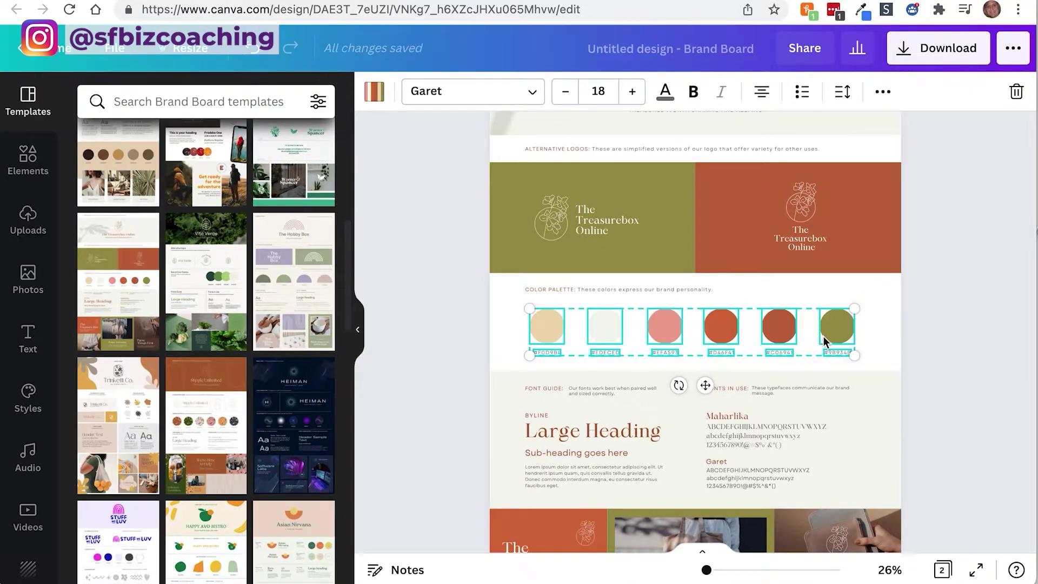
pyautogui.scroll(10, 770, 319)
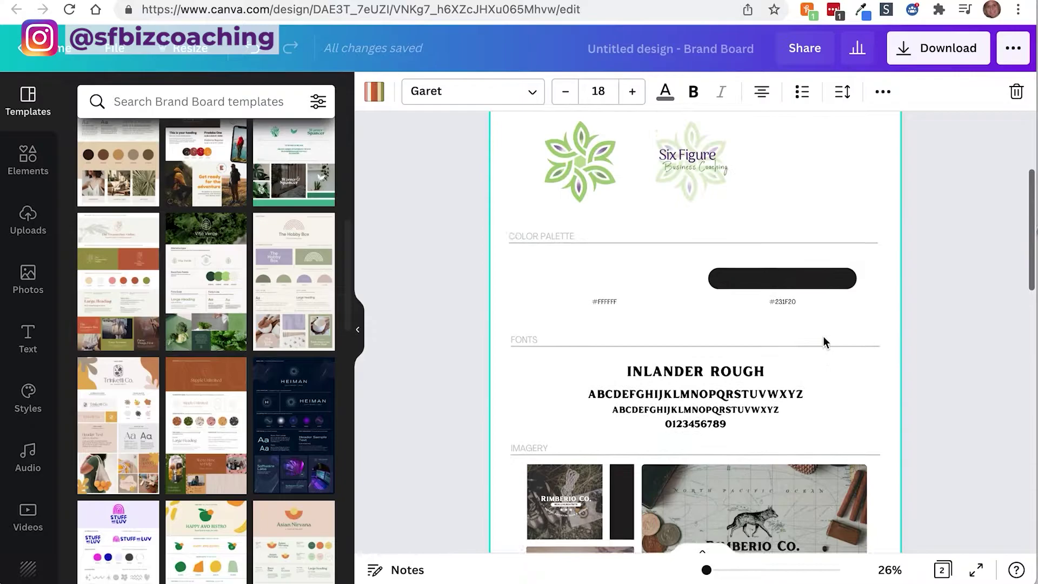
pyautogui.moveTo(501, 335); pyautogui.dragTo(881, 415)
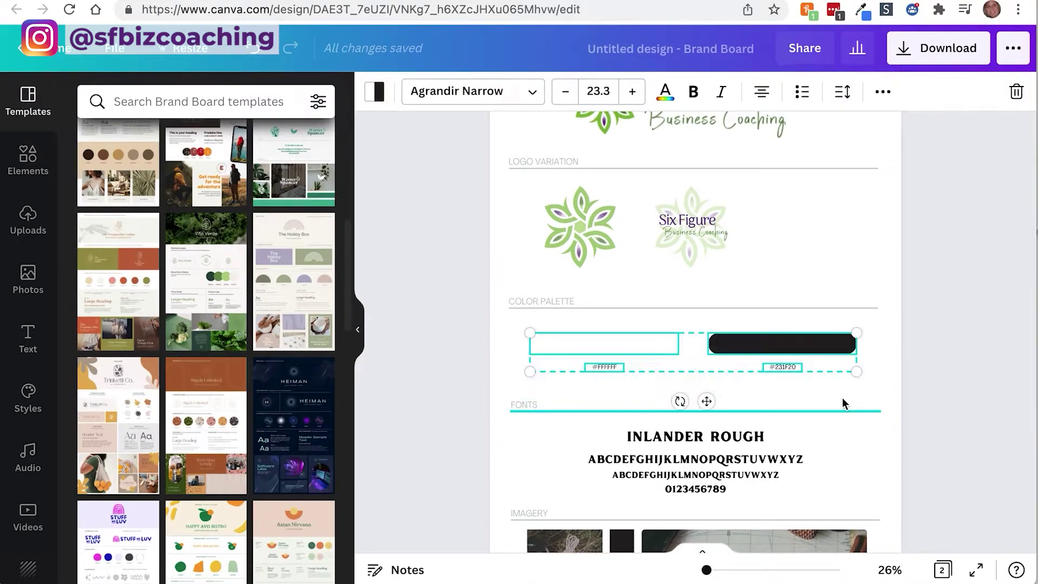
pyautogui.press('Delete')
pyautogui.press('super+v')
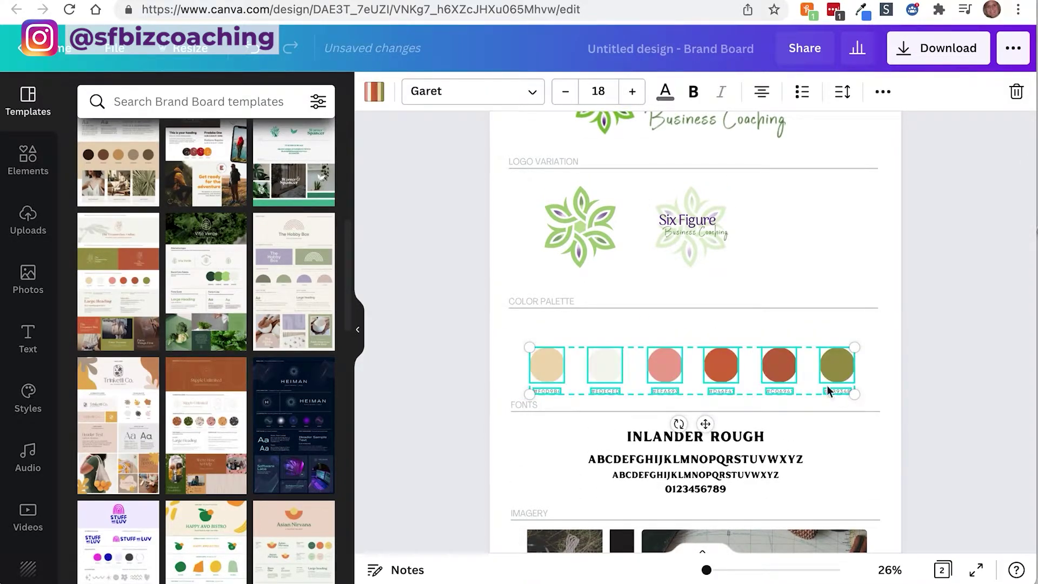
pyautogui.moveTo(656, 376); pyautogui.dragTo(656, 346)
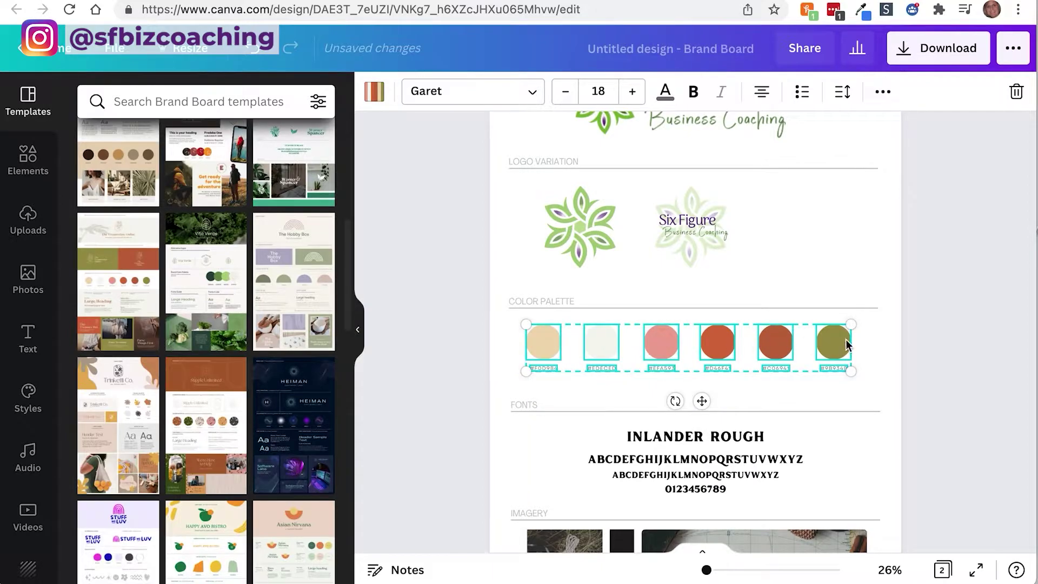
pyautogui.click(883, 343)
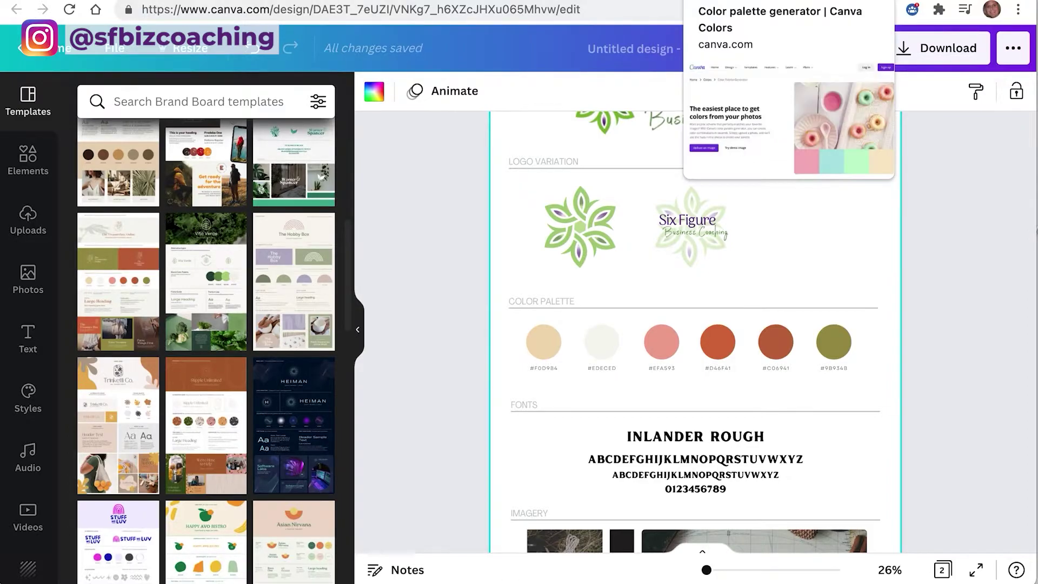
# Open Canva's Color palette generator page and look through its image-based color tool and ready-made palettes.
pyautogui.click(718, 8)
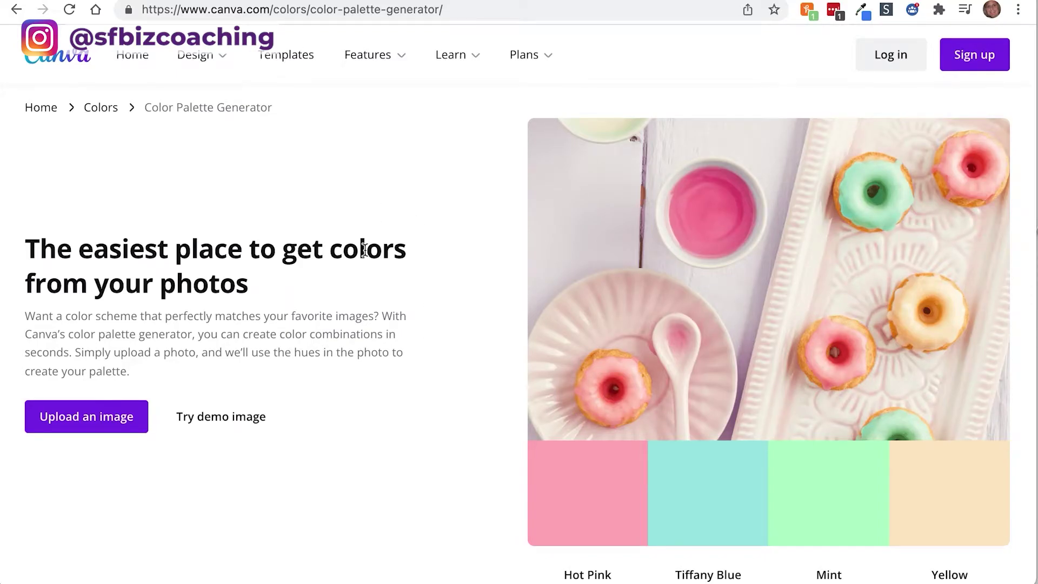
pyautogui.scroll(-1, 365, 249)
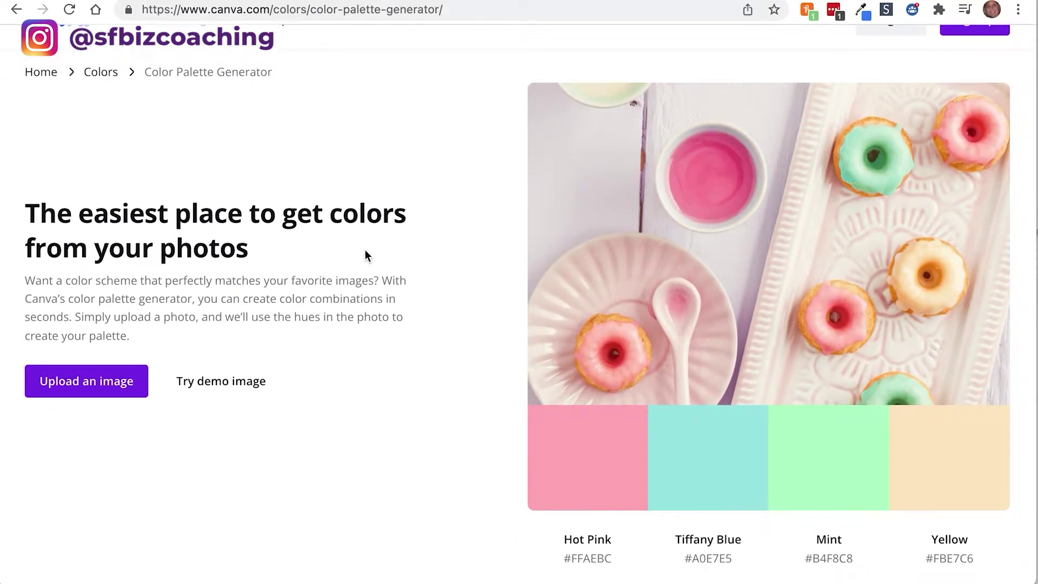
pyautogui.scroll(1, 365, 250)
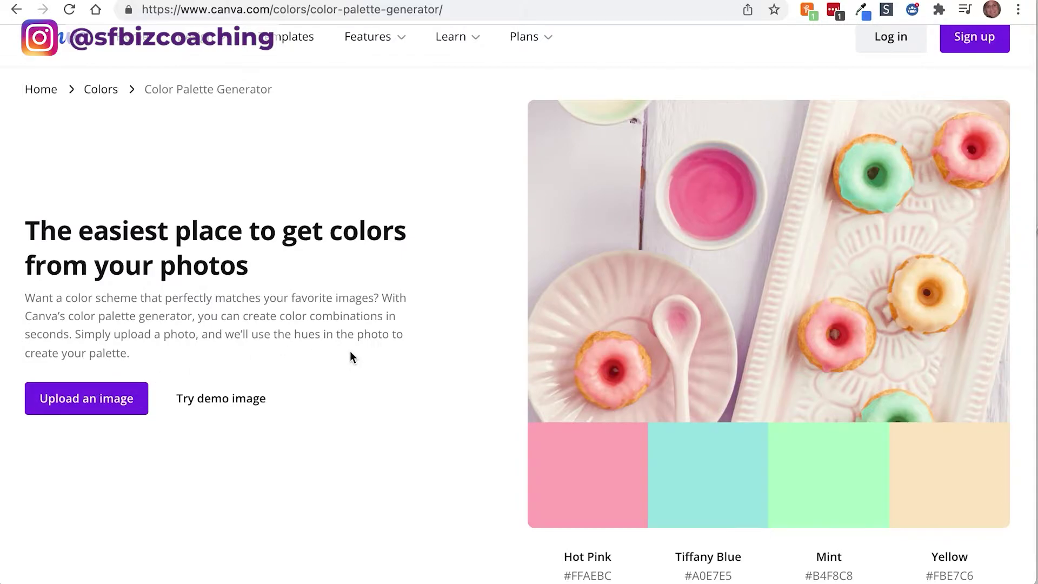
pyautogui.scroll(-10, 350, 354)
pyautogui.scroll(-3, 350, 354)
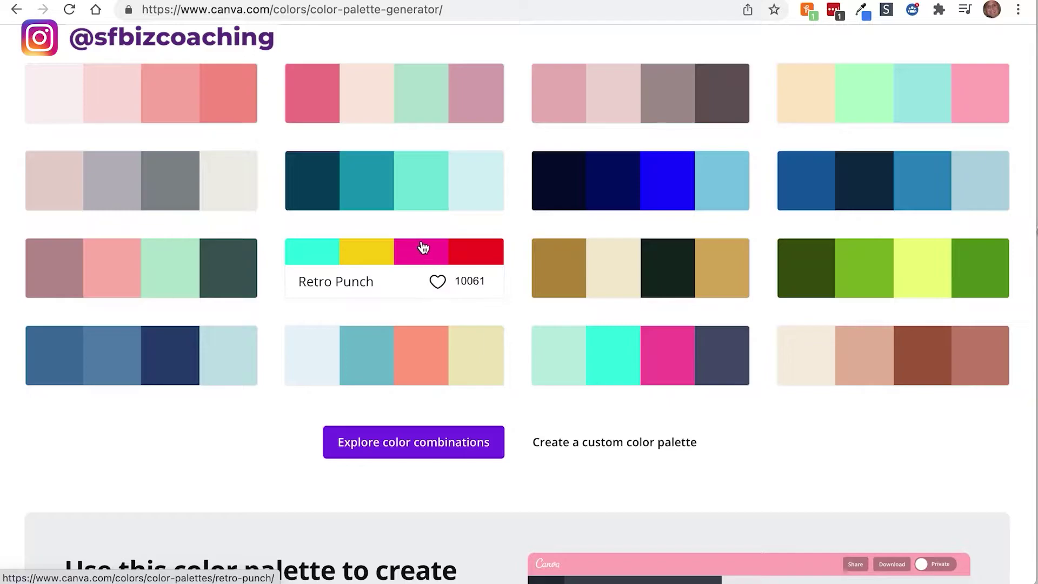
pyautogui.scroll(-4, 457, 216)
# Explore Canva's full collection of color combinations, browsing the first two pages of palettes and opening page 3.
pyautogui.click(457, 215)
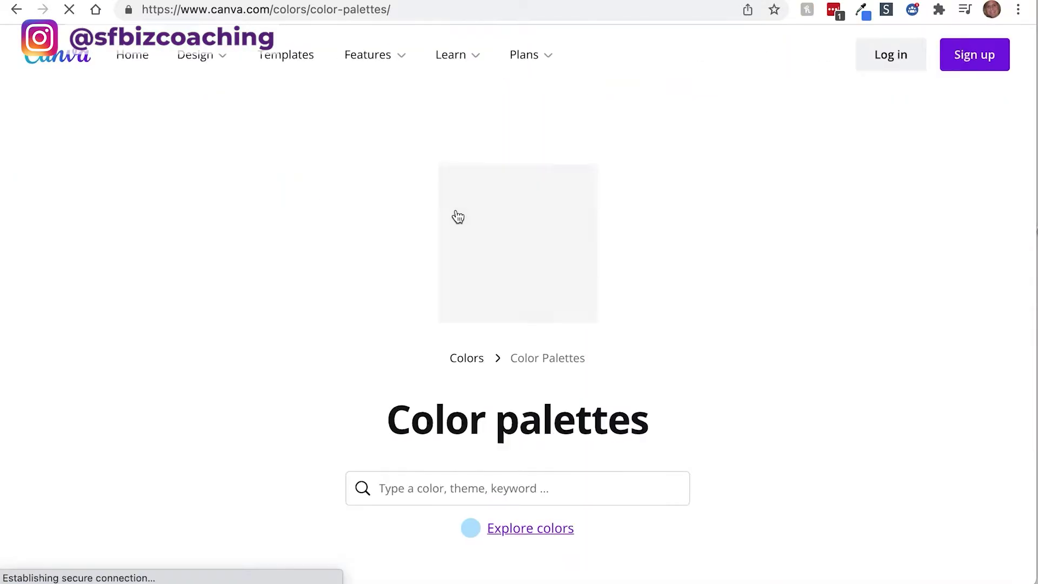
pyautogui.scroll(-3, 609, 270)
pyautogui.scroll(-10, 609, 270)
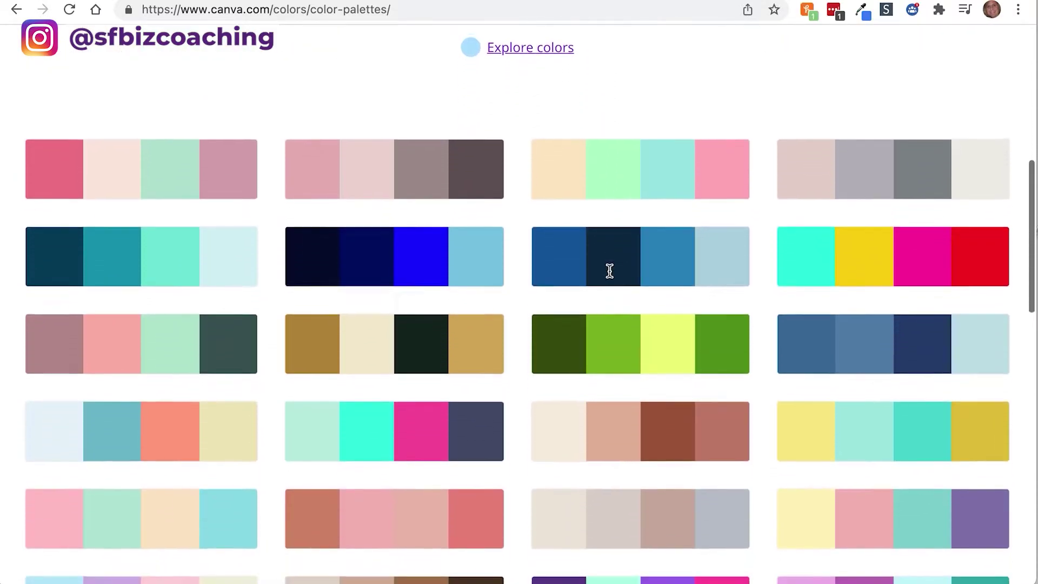
pyautogui.scroll(-8, 610, 278)
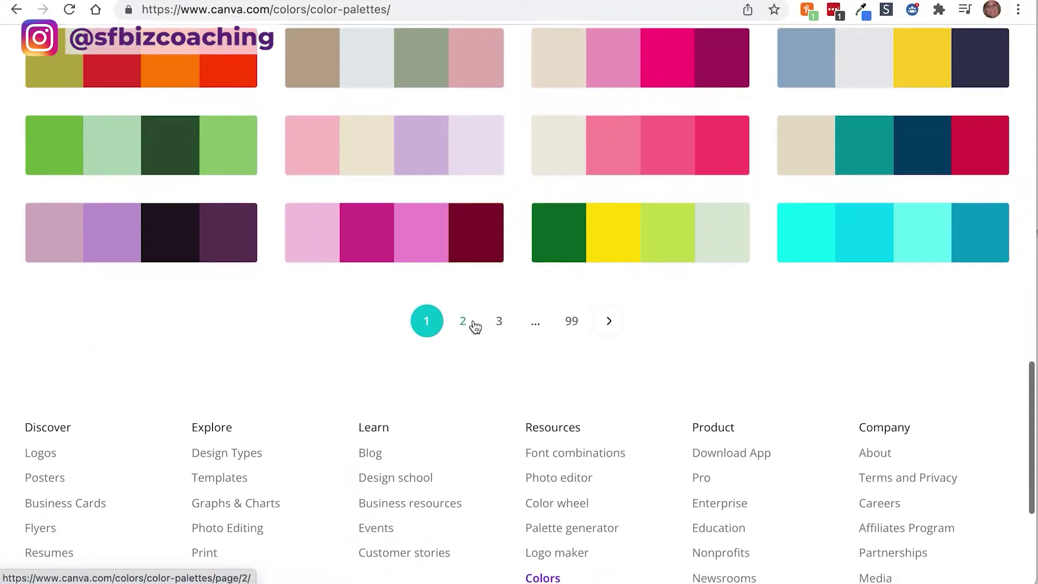
pyautogui.click(473, 325)
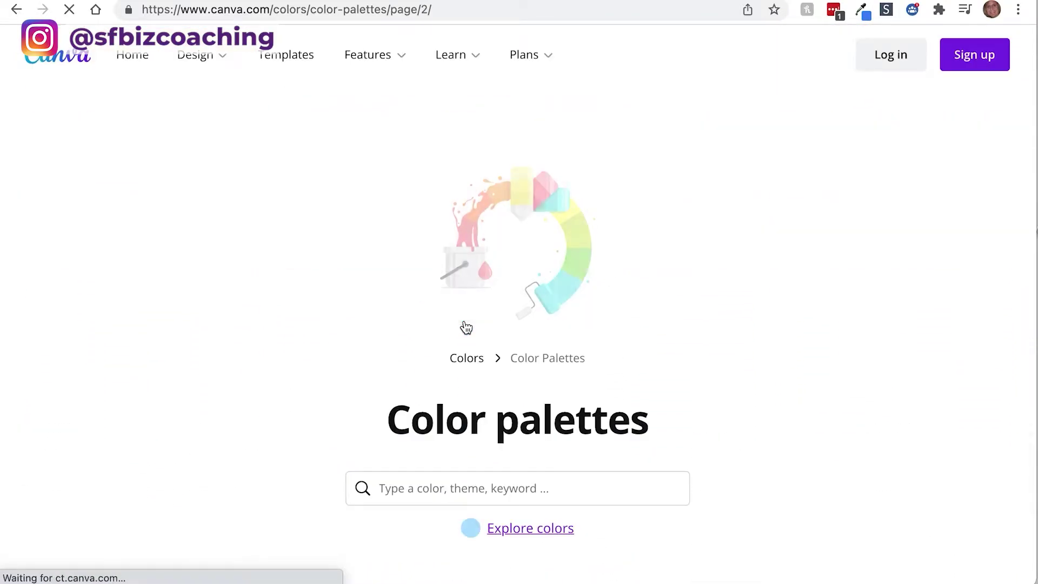
pyautogui.scroll(-8, 285, 407)
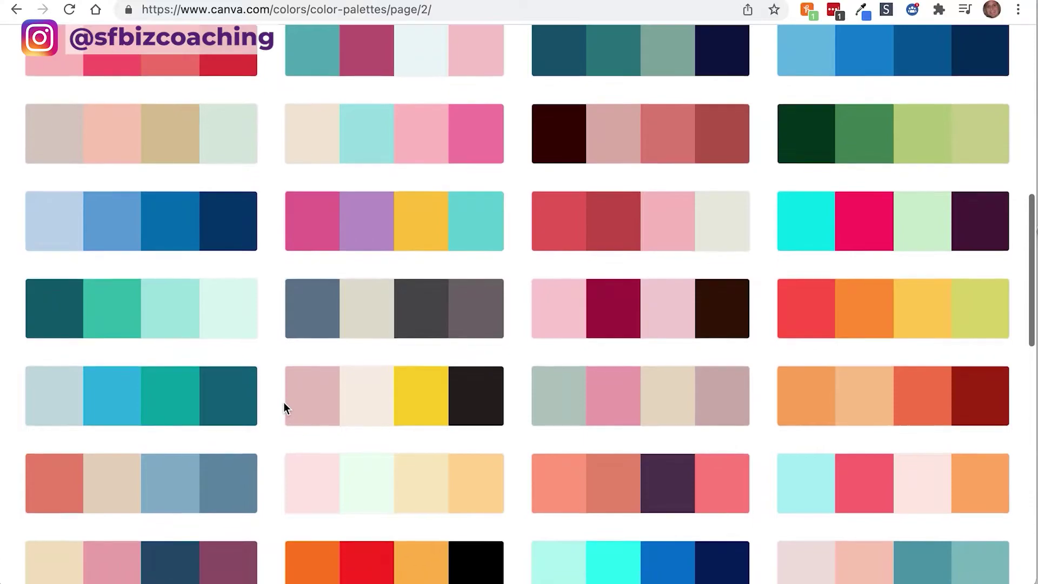
pyautogui.scroll(-10, 494, 344)
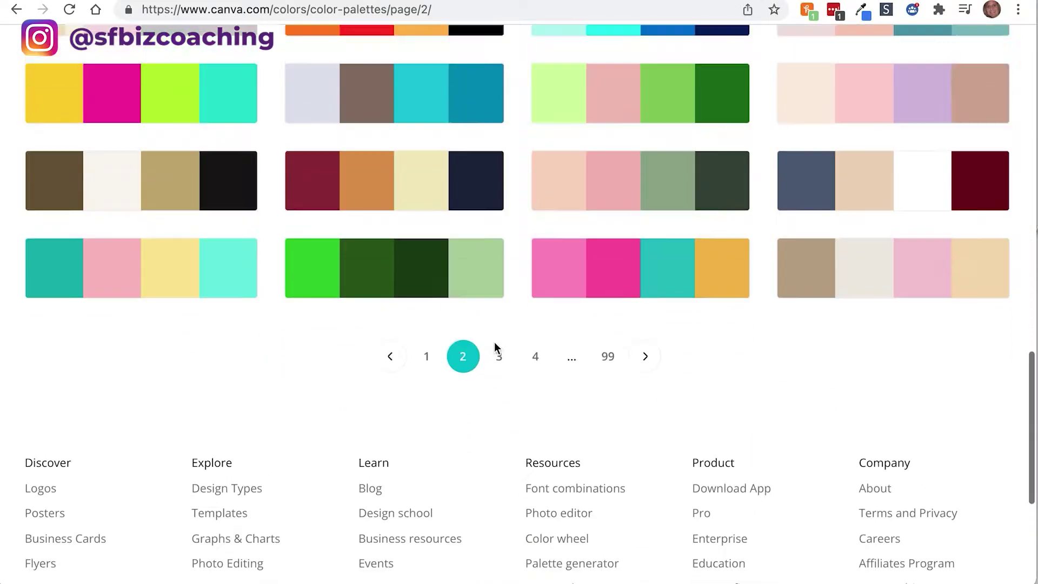
pyautogui.click(495, 347)
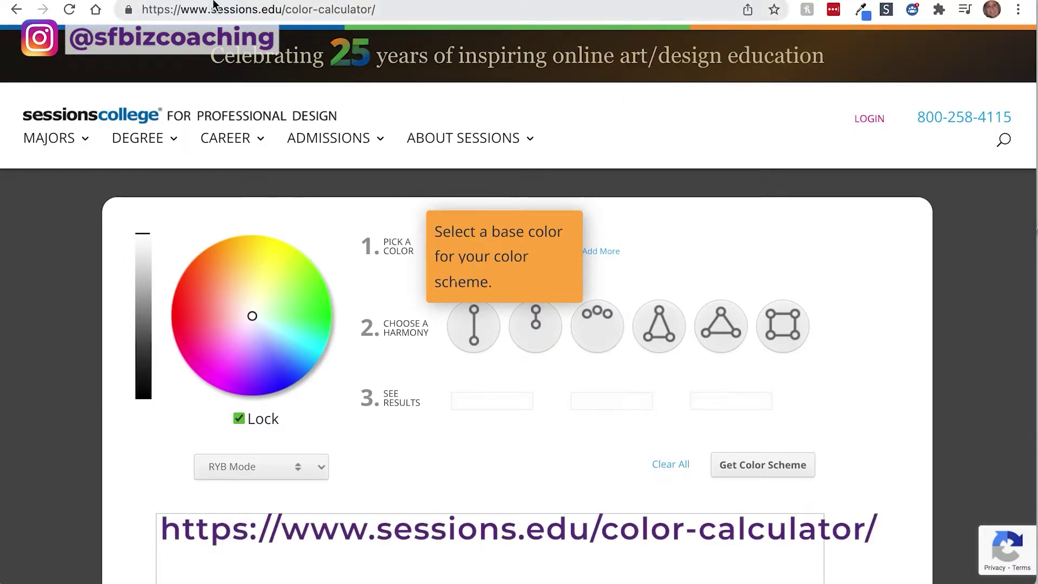
# In the Sessions College color calculator, pick #c72020 as the base color and generate its complementary harmony.
pyautogui.click(243, 15)
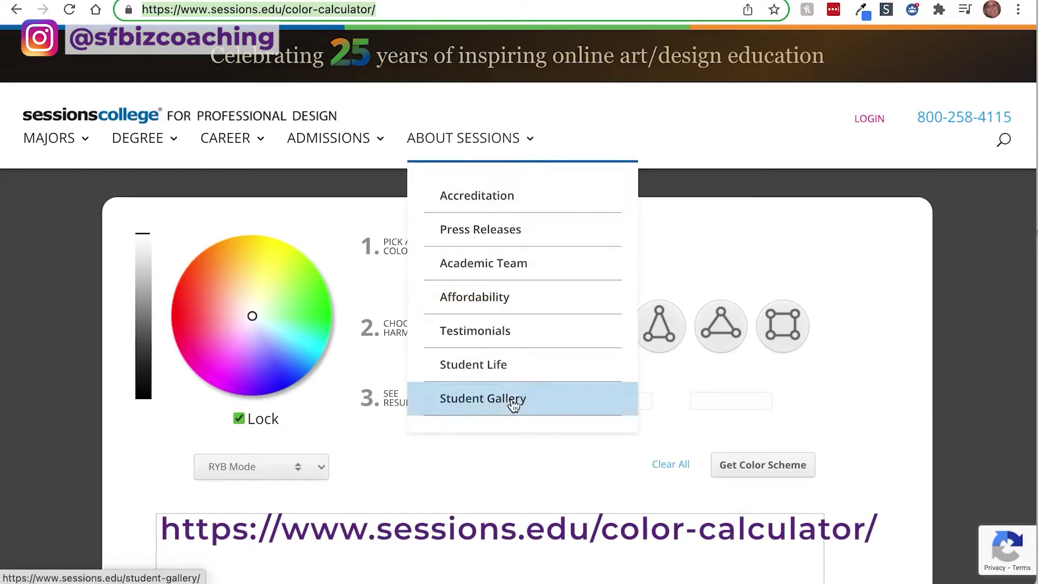
pyautogui.click(335, 257)
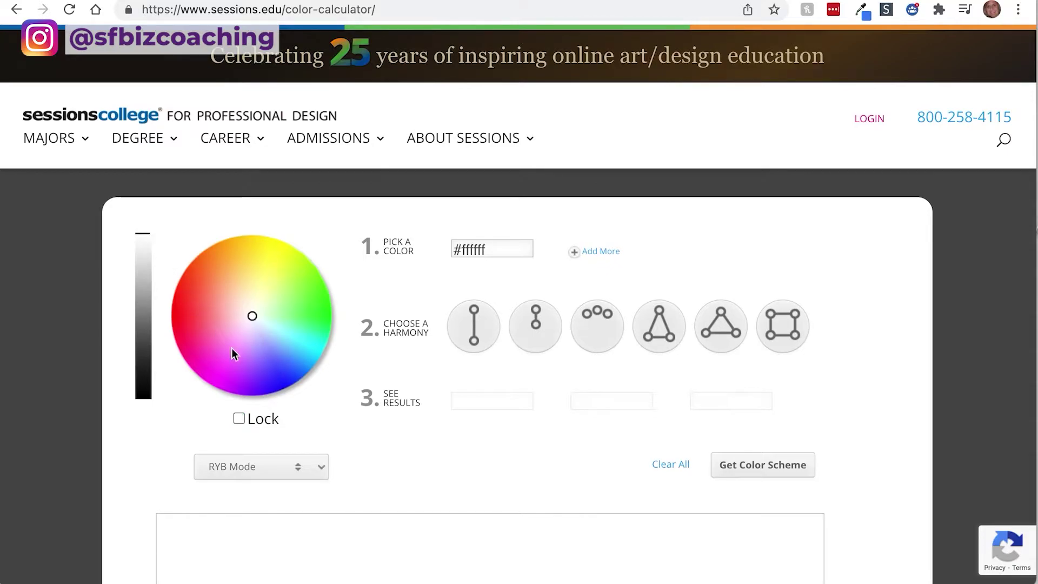
pyautogui.click(505, 246)
pyautogui.click(558, 289)
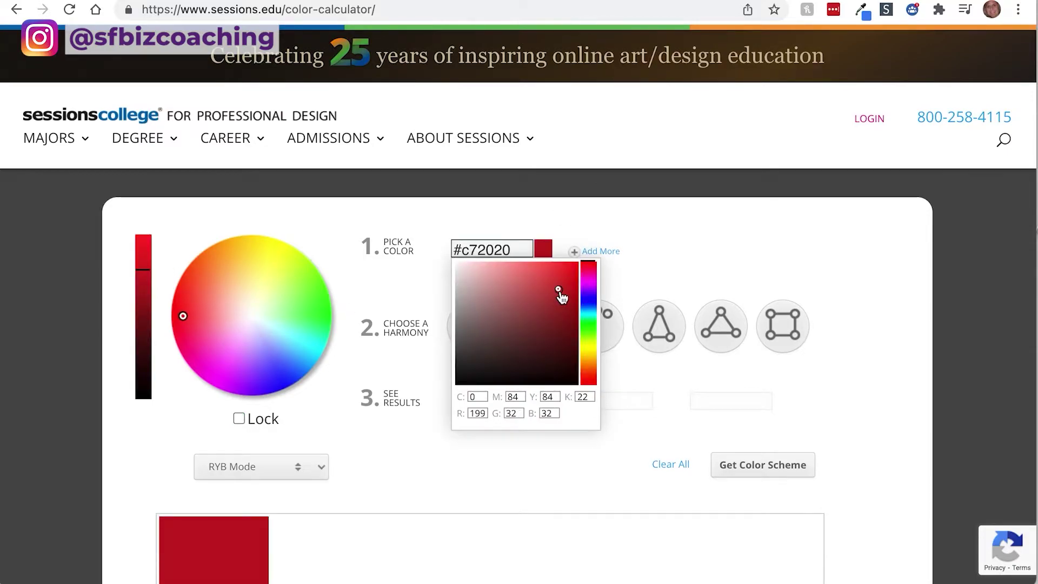
pyautogui.click(480, 334)
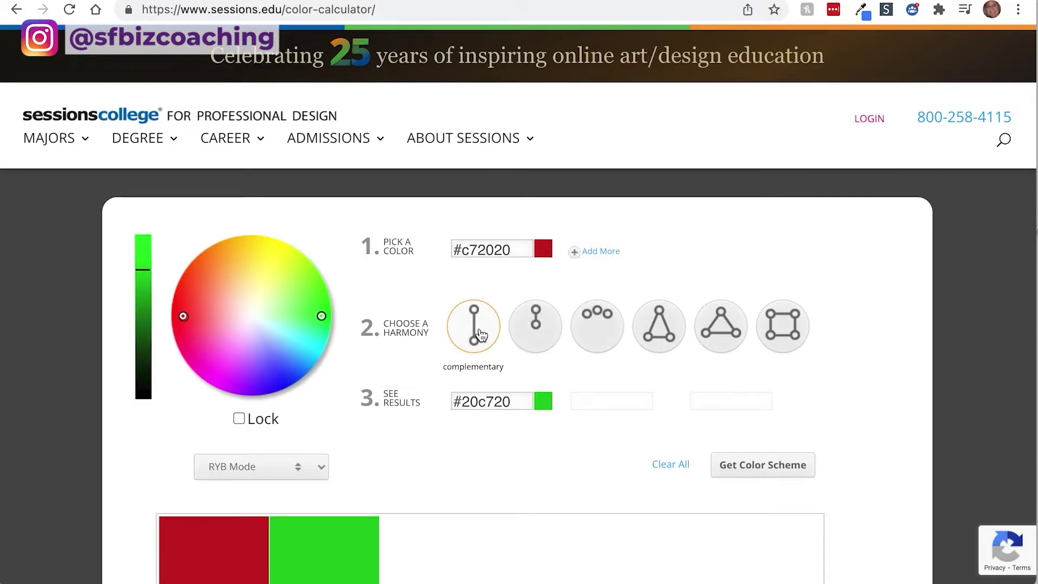
pyautogui.scroll(-3, 477, 375)
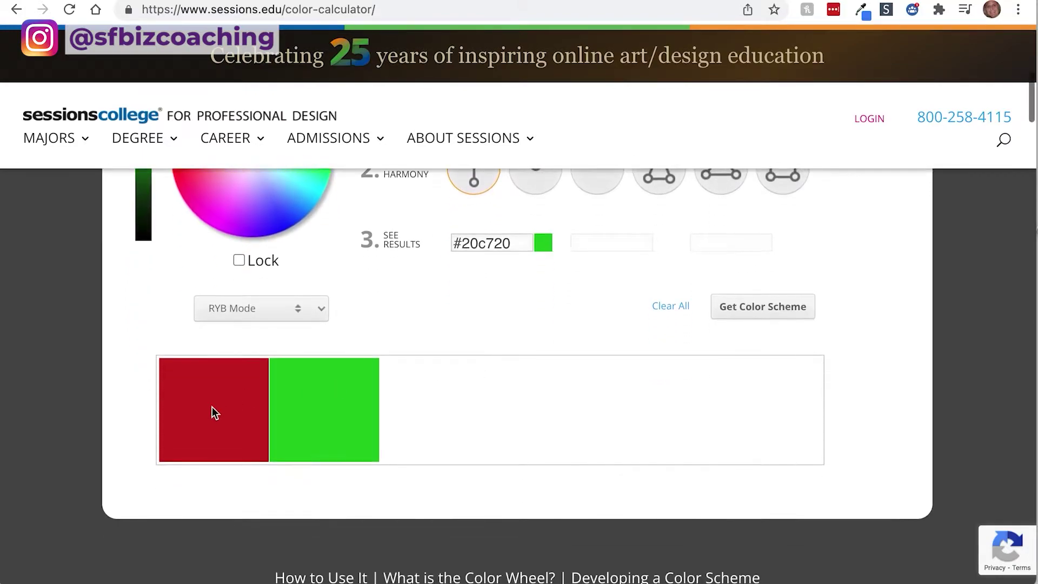
pyautogui.scroll(3, 456, 384)
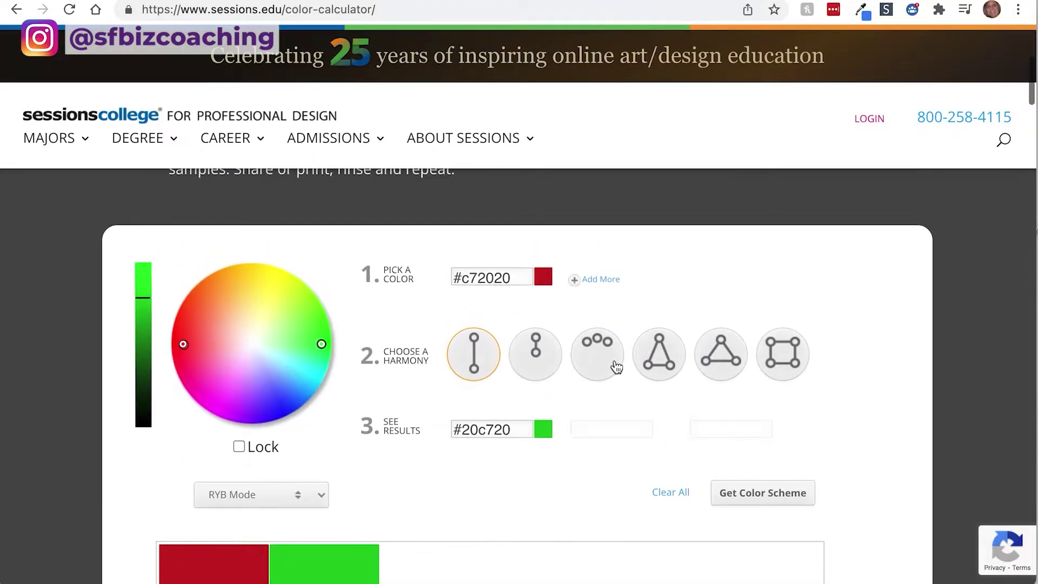
# Try the split complementary, tetradic and monochromatic harmonies for the red base color, examining the swatches of the first two.
pyautogui.click(664, 350)
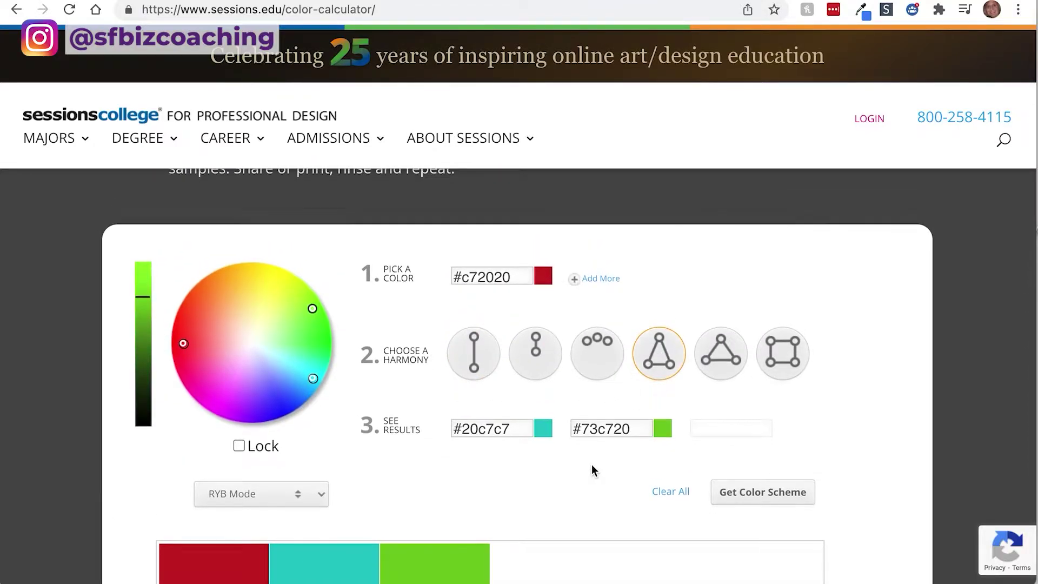
pyautogui.scroll(-4, 591, 464)
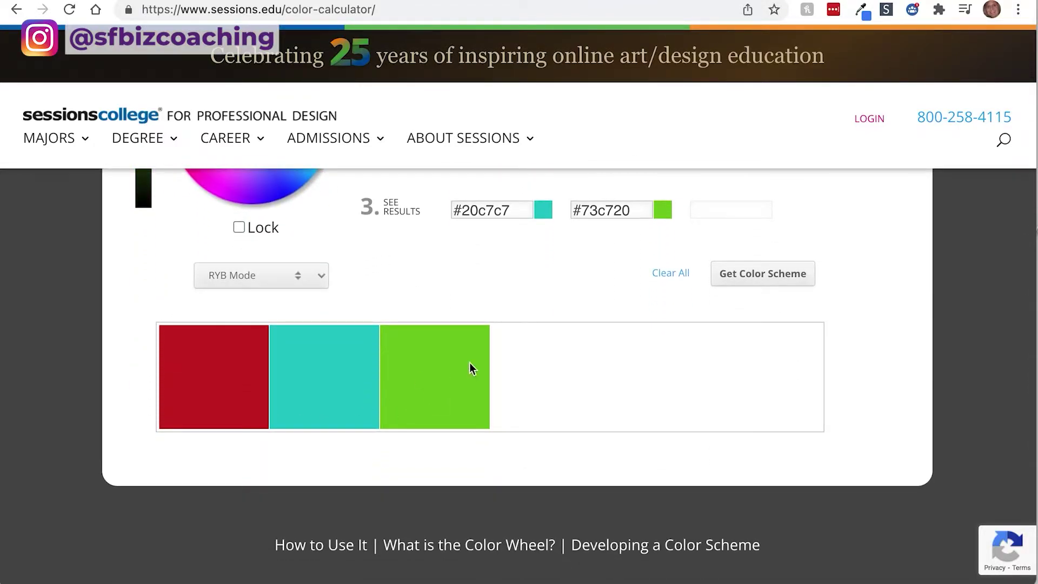
pyautogui.scroll(6, 526, 356)
pyautogui.click(787, 445)
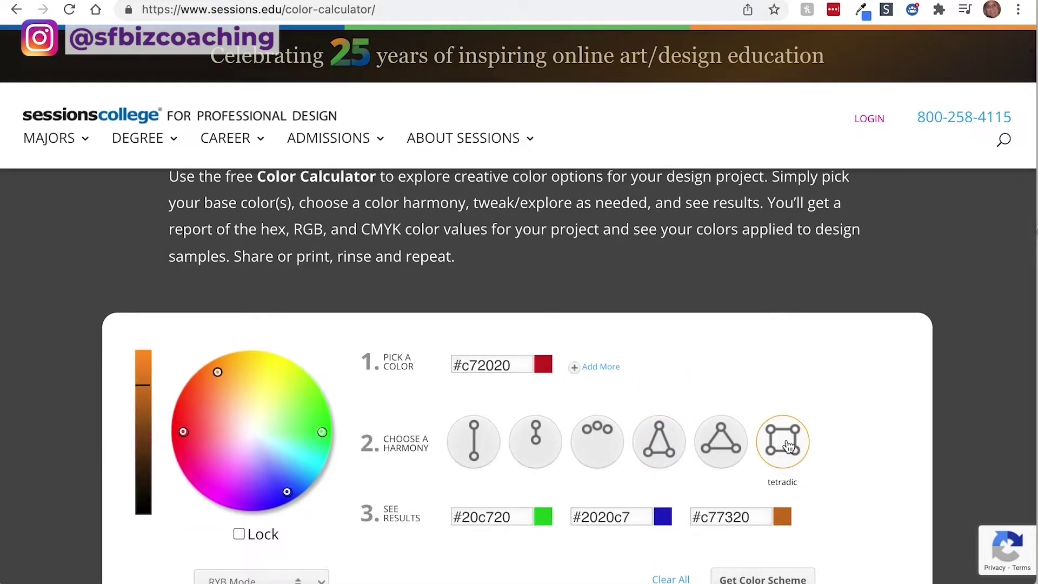
pyautogui.scroll(-6, 786, 444)
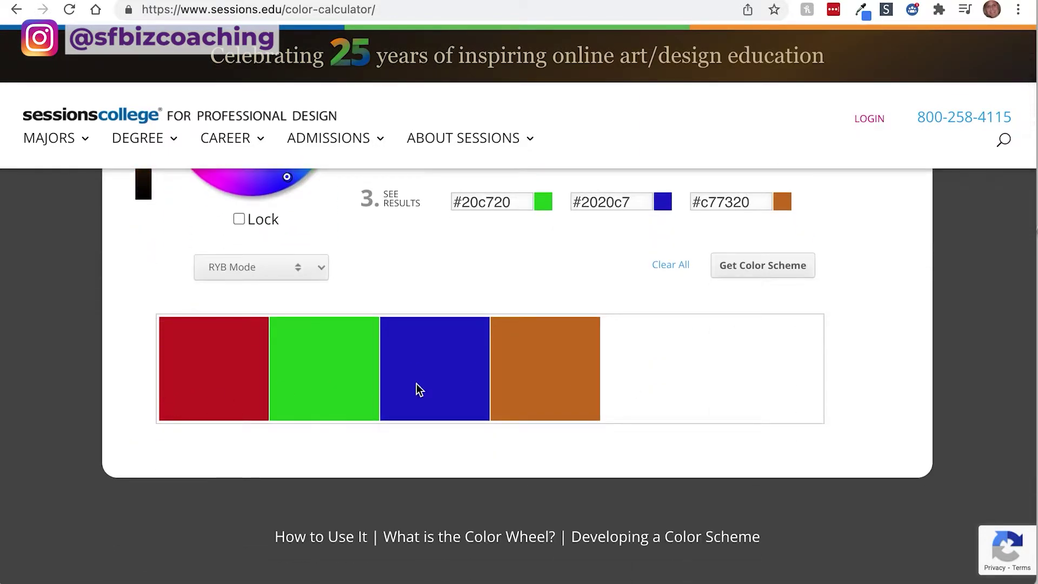
pyautogui.scroll(4, 564, 270)
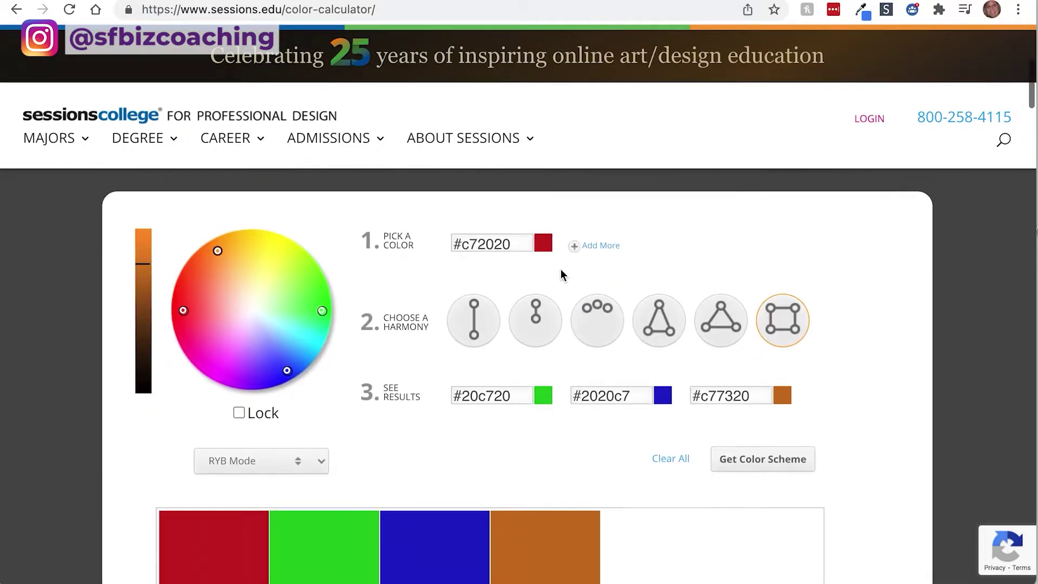
pyautogui.click(540, 323)
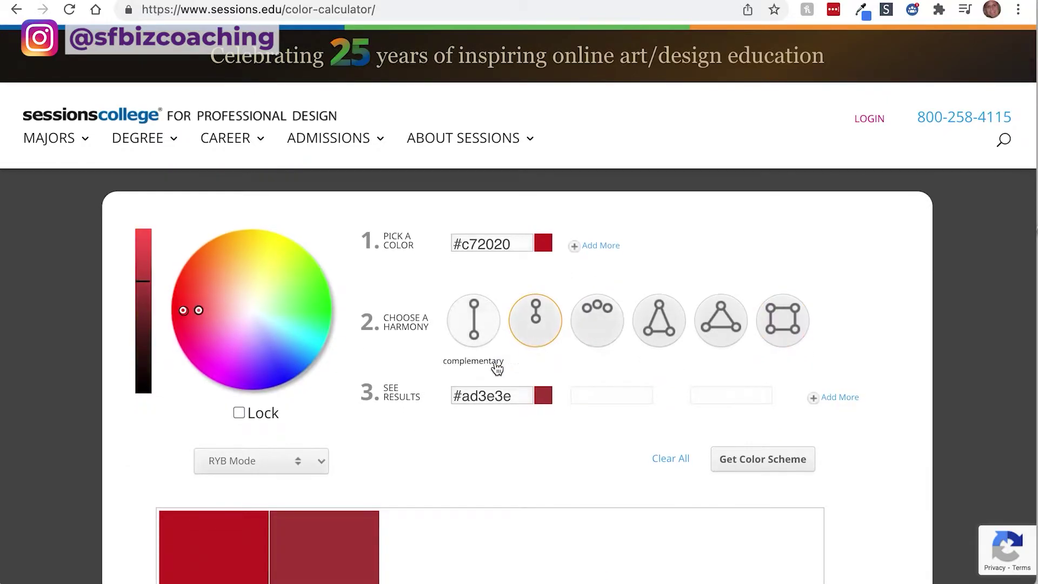
# Generate the analogous harmony for the #c72020 red base color and examine its swatches and color wheel positions.
pyautogui.scroll(-2, 218, 458)
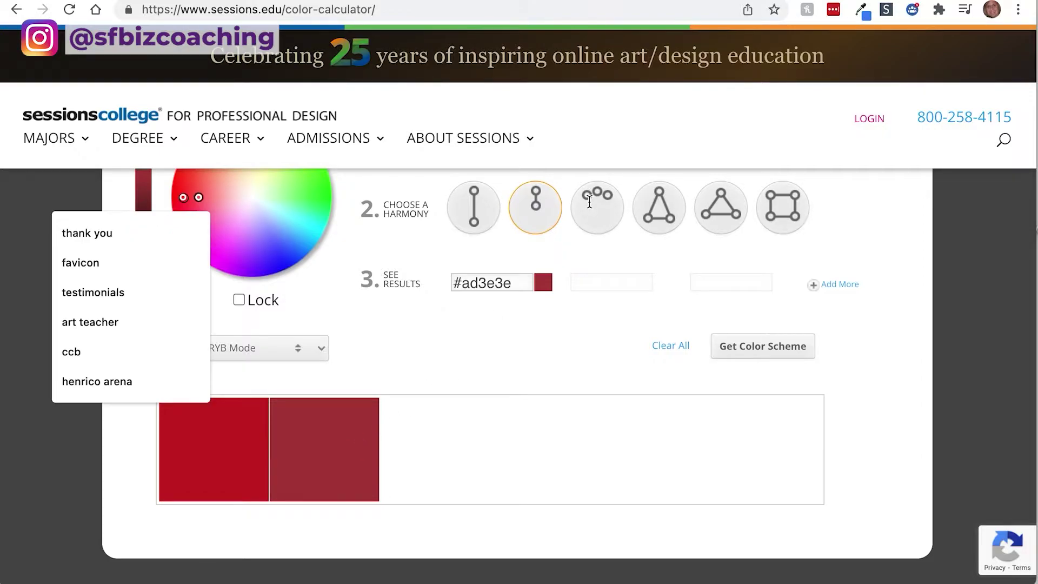
pyautogui.click(609, 225)
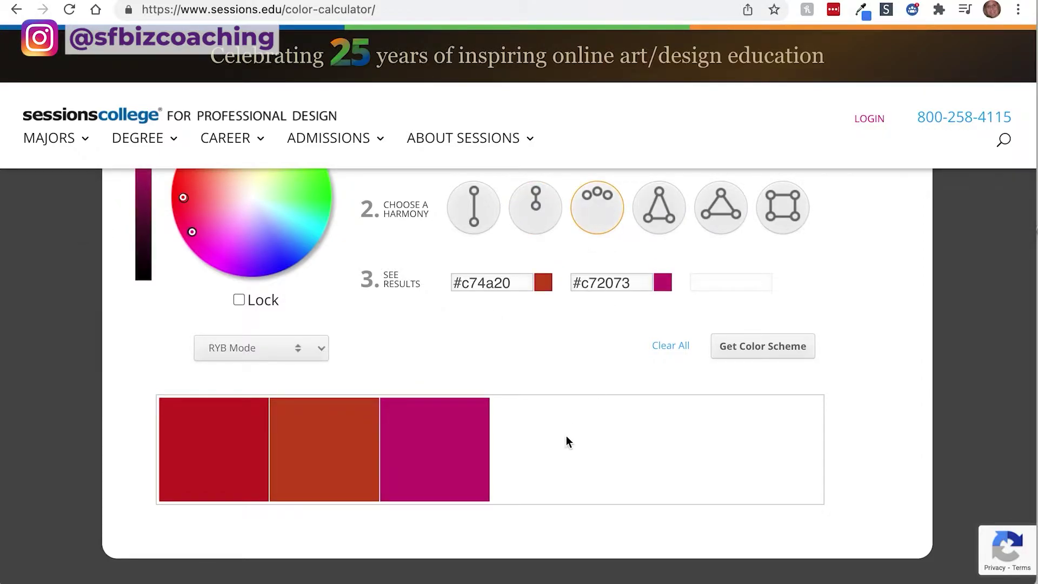
pyautogui.scroll(1, 567, 437)
pyautogui.scroll(5, 565, 442)
pyautogui.scroll(-2, 298, 448)
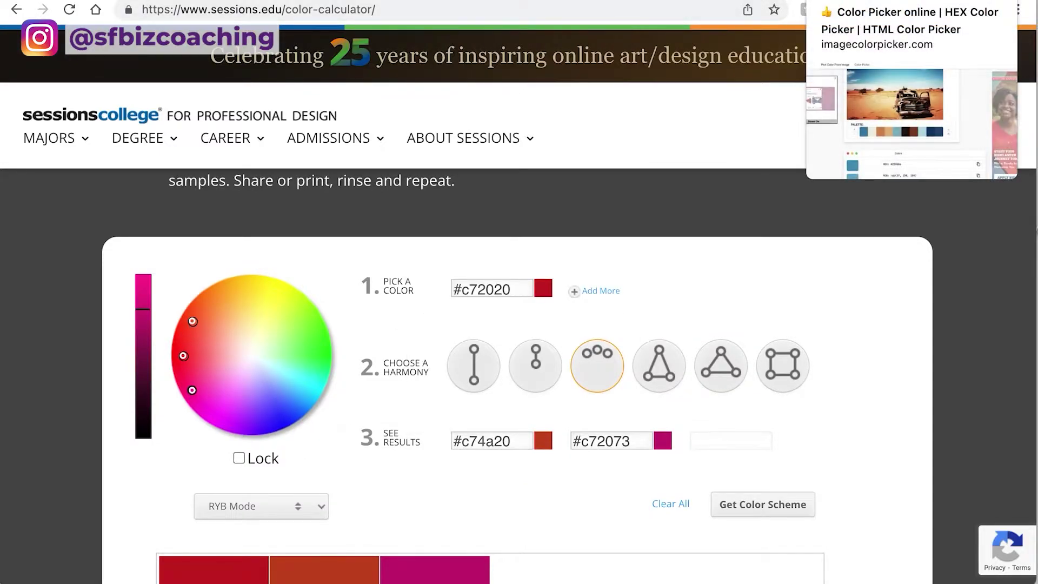
# Switch to imagecolorpicker.com and look through its sample image, extracted palette, color codes and image upload options.
pyautogui.click(844, 1)
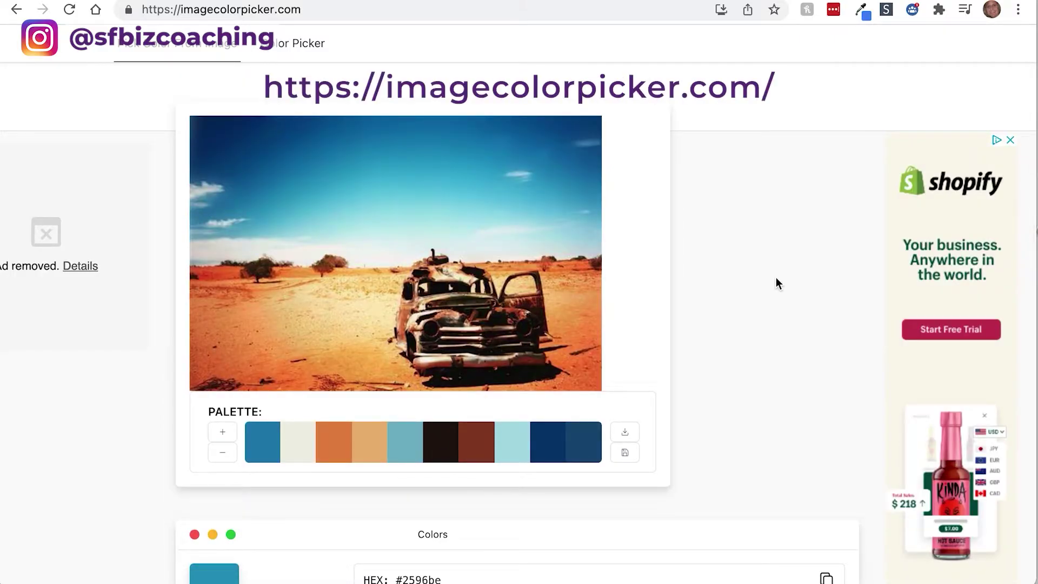
pyautogui.scroll(5, 776, 281)
pyautogui.scroll(-5, 776, 303)
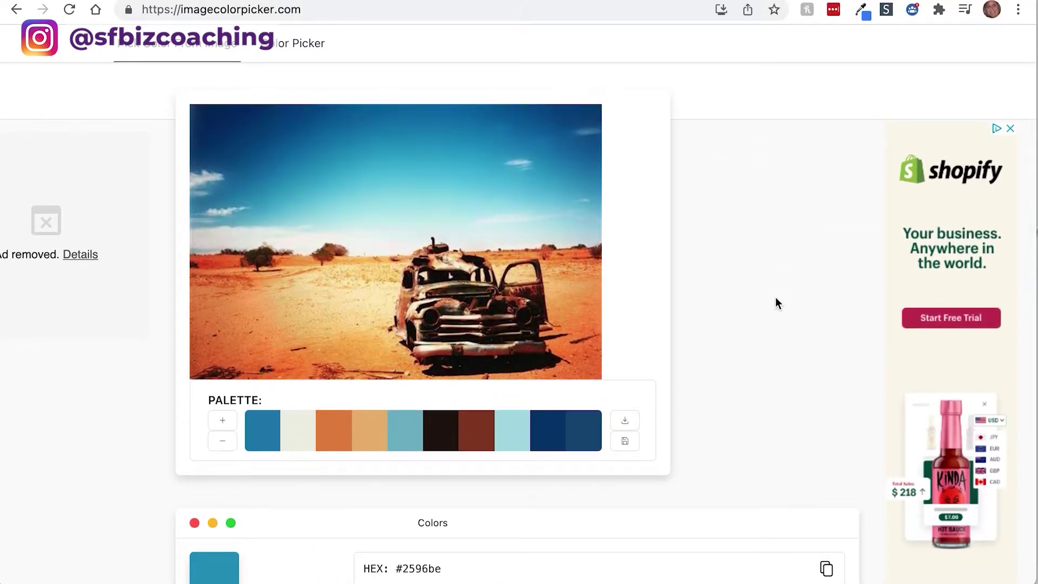
pyautogui.scroll(-3, 776, 303)
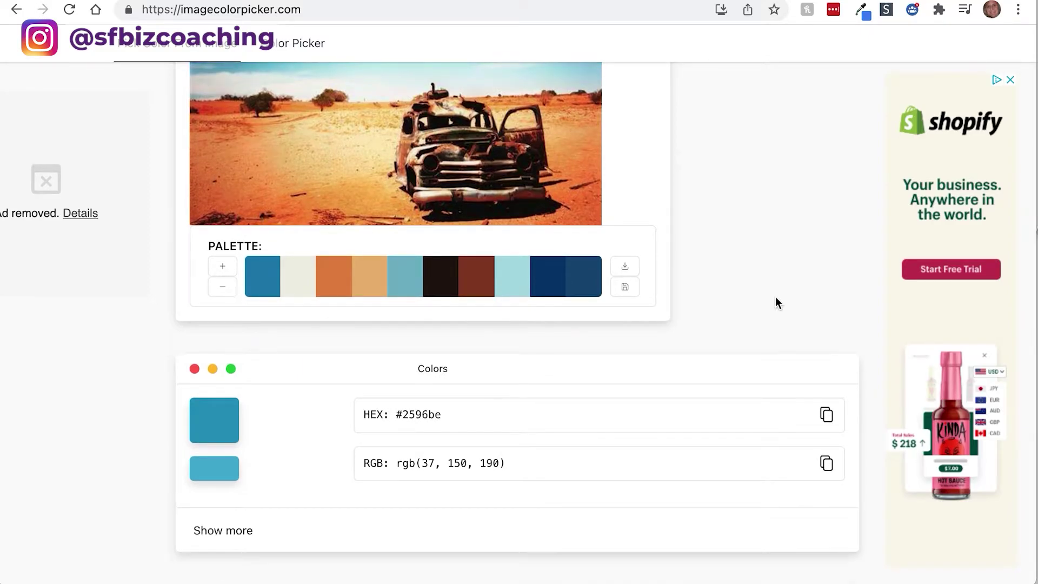
pyautogui.scroll(-7, 775, 303)
pyautogui.click(518, 282)
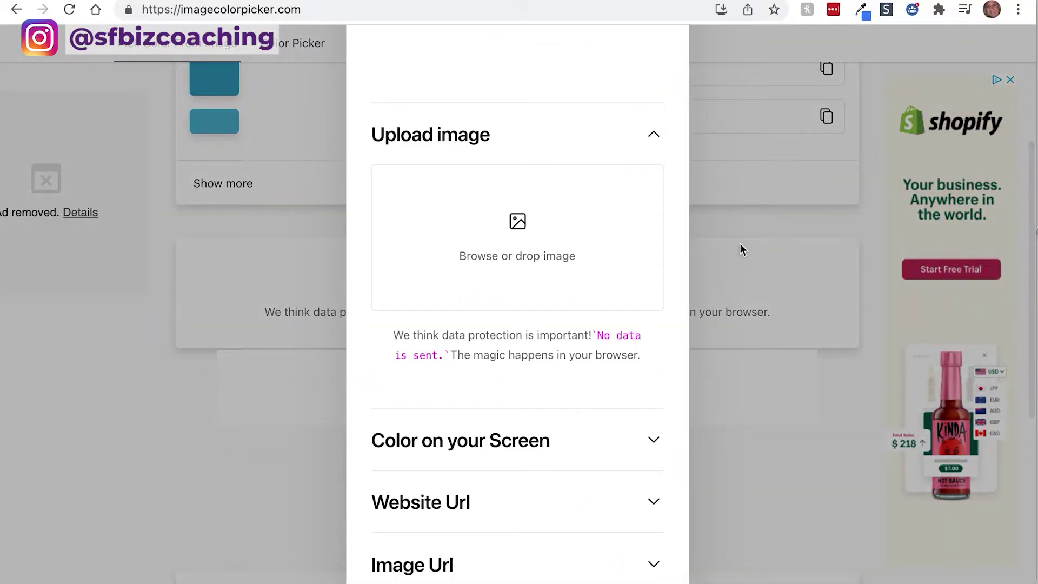
pyautogui.click(760, 220)
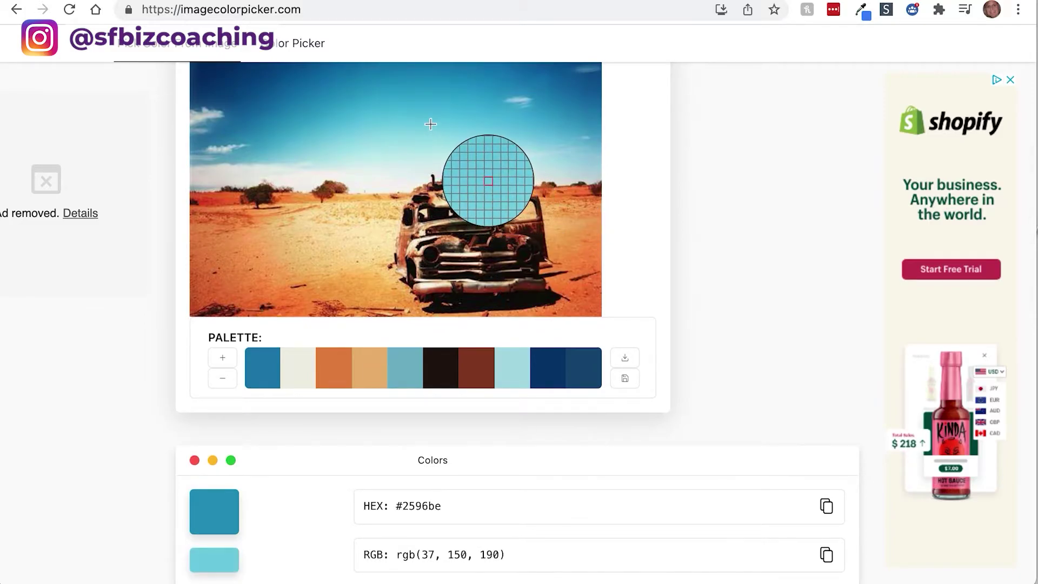
# Sample several colors from the desert car photo, including the light blue sky, yellow sand, orange sand and deeper blue sky.
pyautogui.click(381, 105)
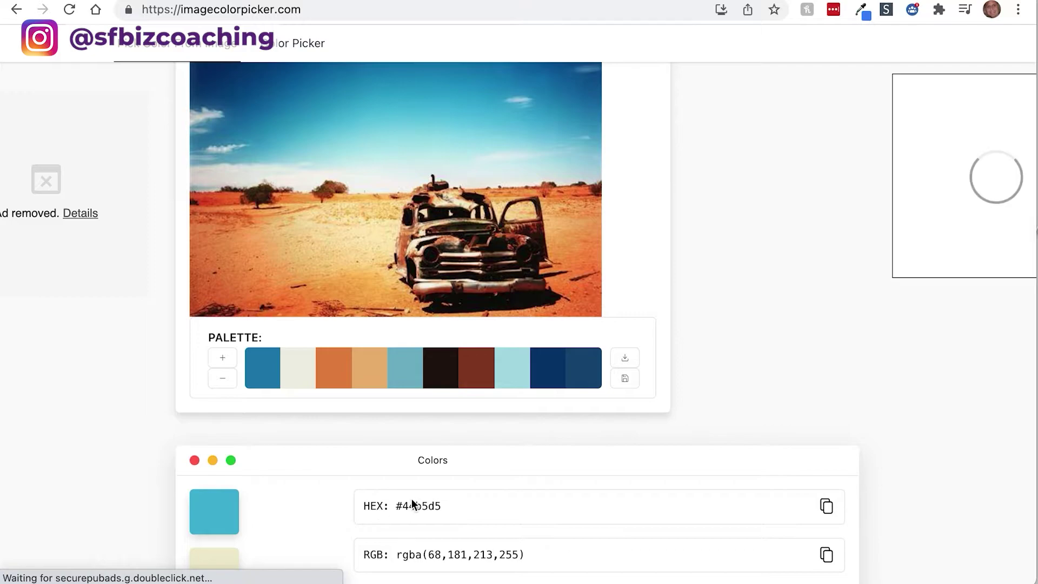
pyautogui.scroll(-3, 490, 481)
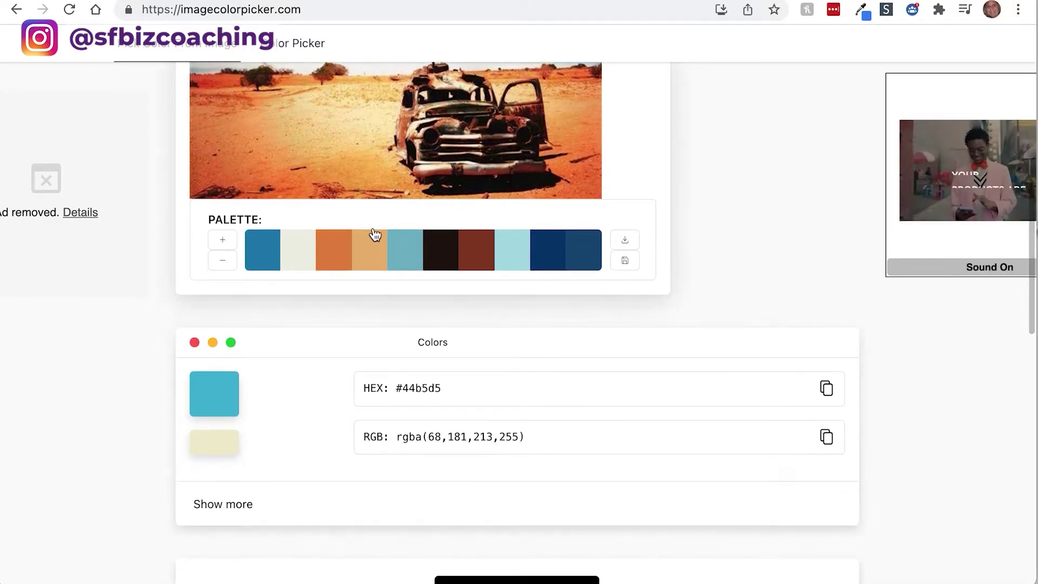
pyautogui.click(332, 149)
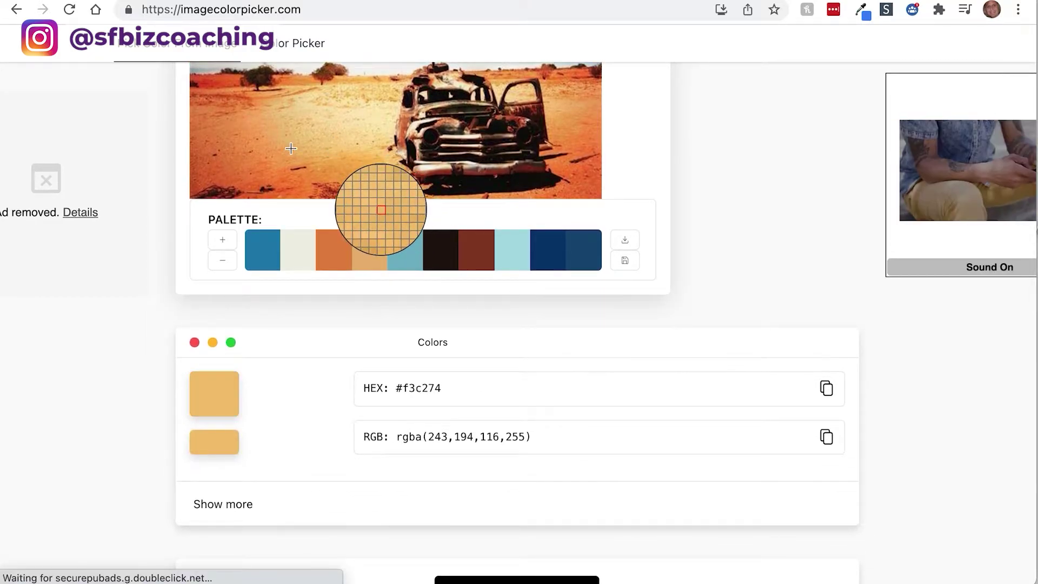
pyautogui.click(219, 147)
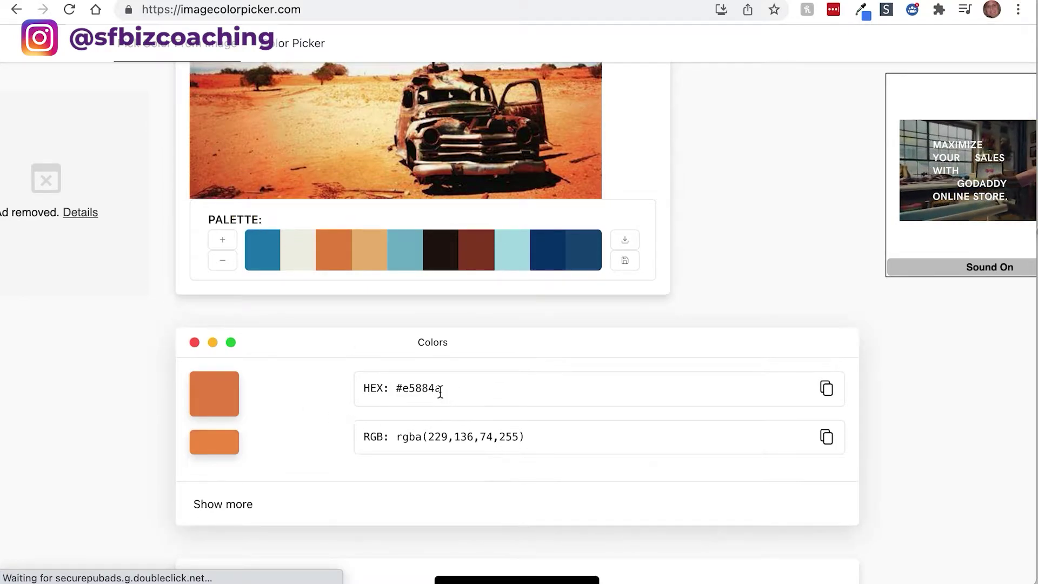
pyautogui.scroll(3, 559, 115)
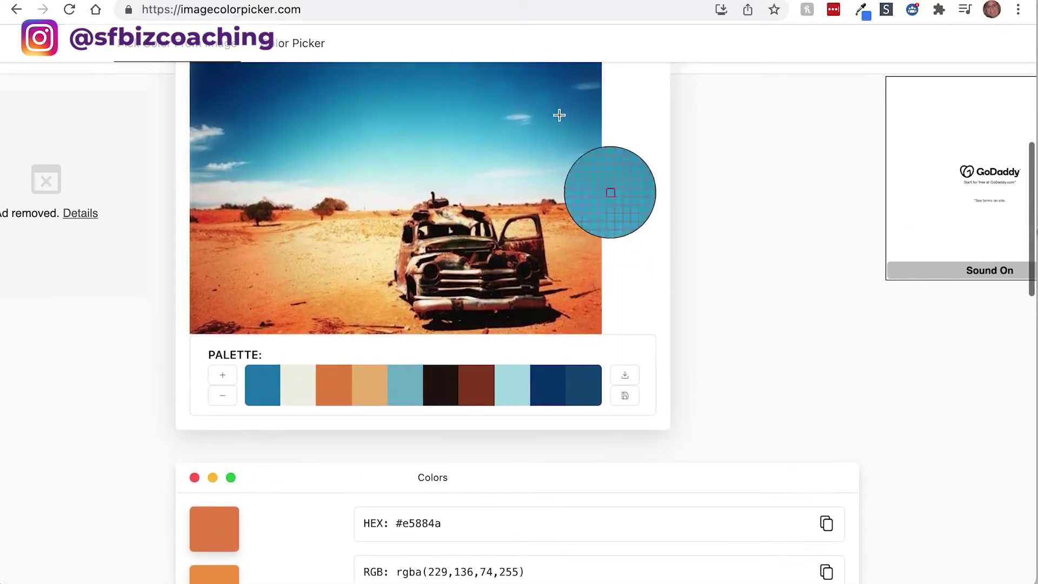
pyautogui.click(560, 111)
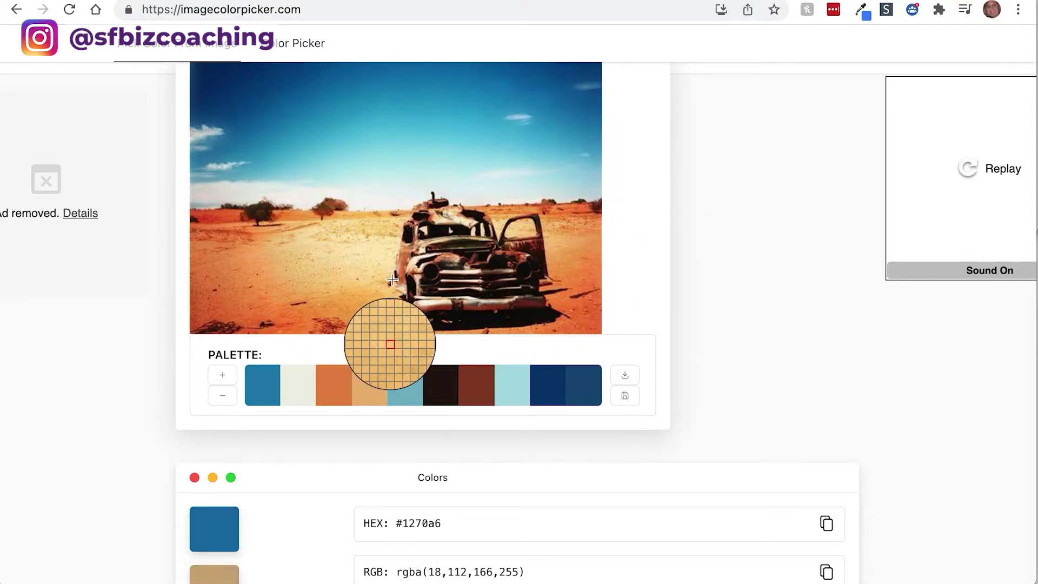
pyautogui.click(355, 128)
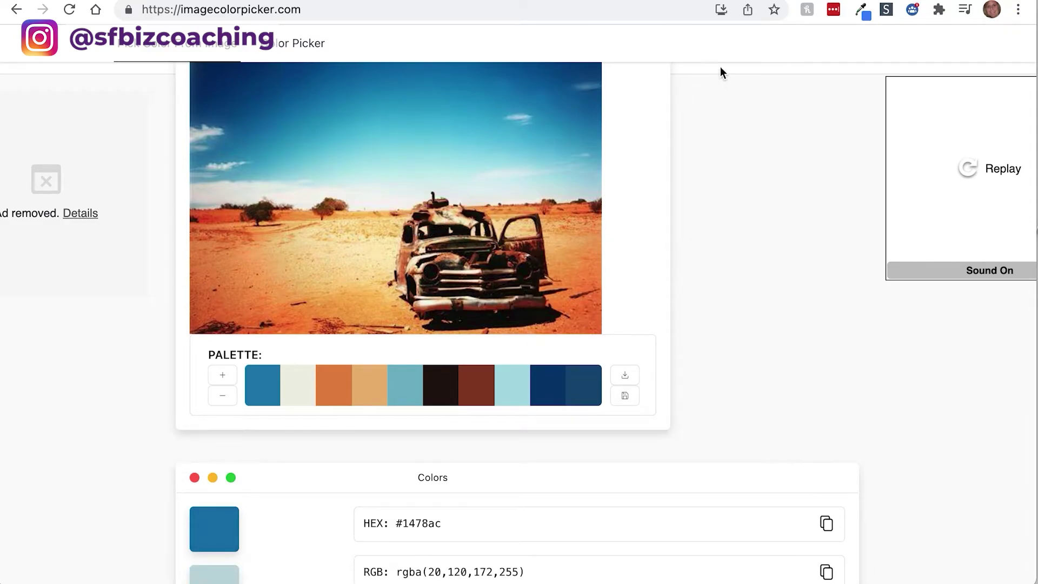
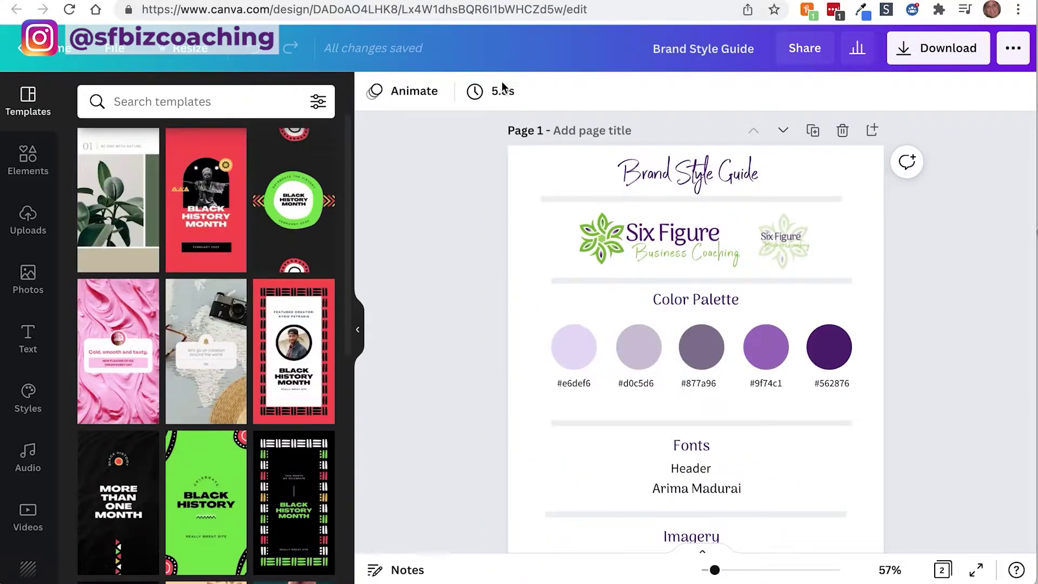
# Check the title in Canva's existing Brand Style Guide design, and add a brand-kit heading above the logo on the brand board.
pyautogui.click(661, 180)
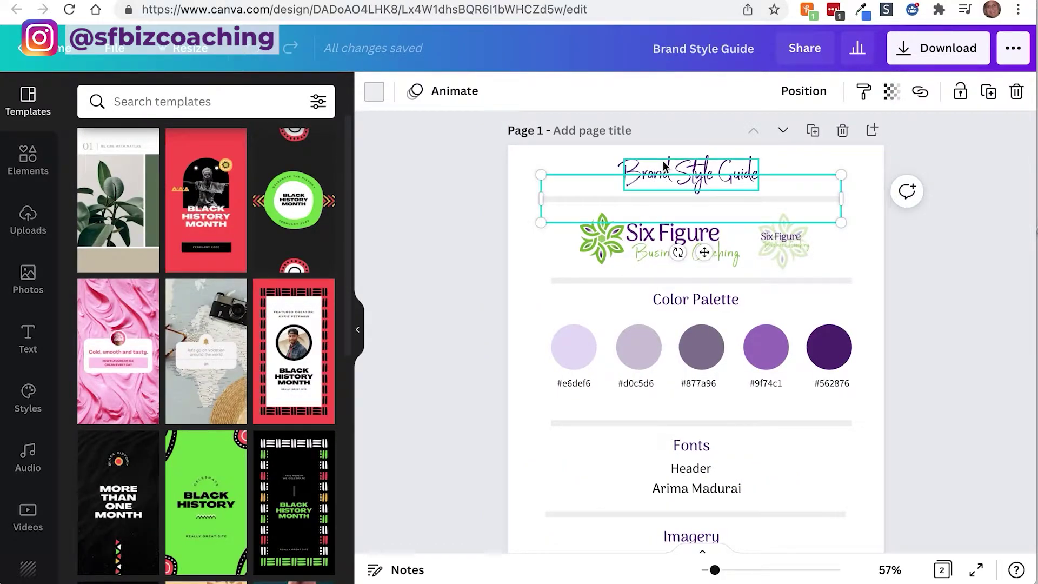
pyautogui.click(664, 164)
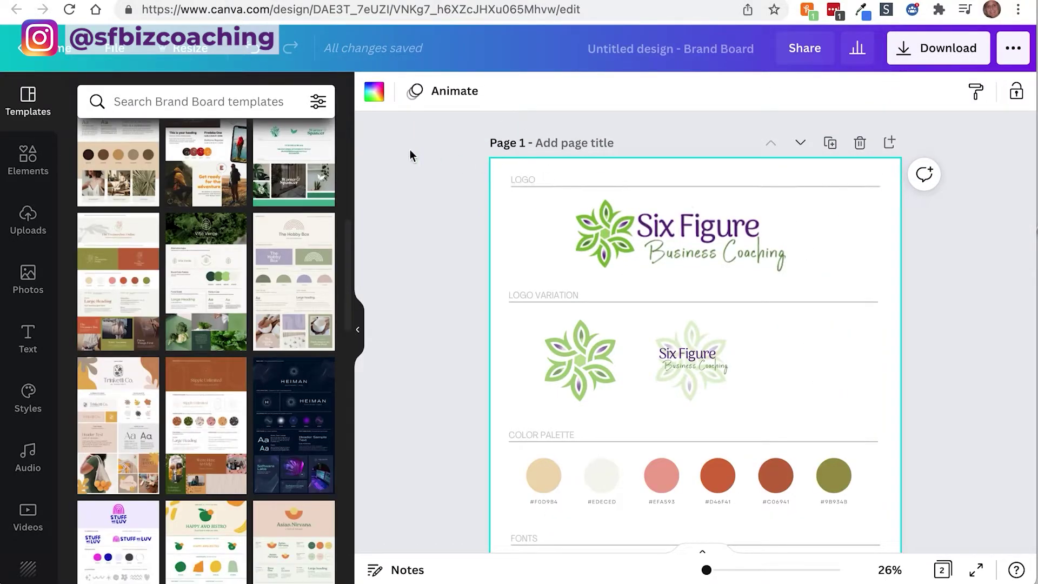
pyautogui.click(33, 348)
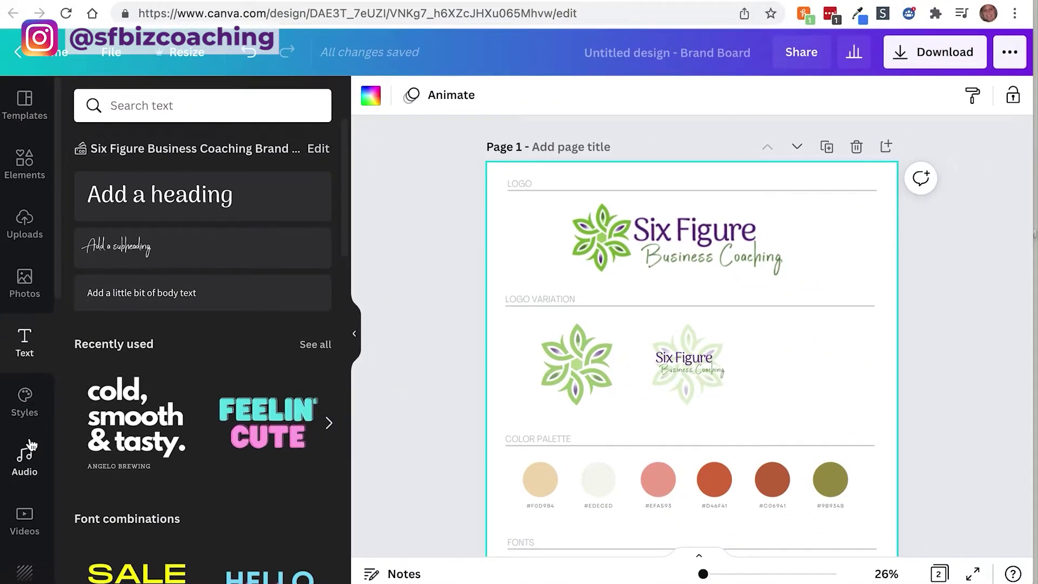
pyautogui.scroll(-5, 34, 481)
pyautogui.scroll(5, 30, 444)
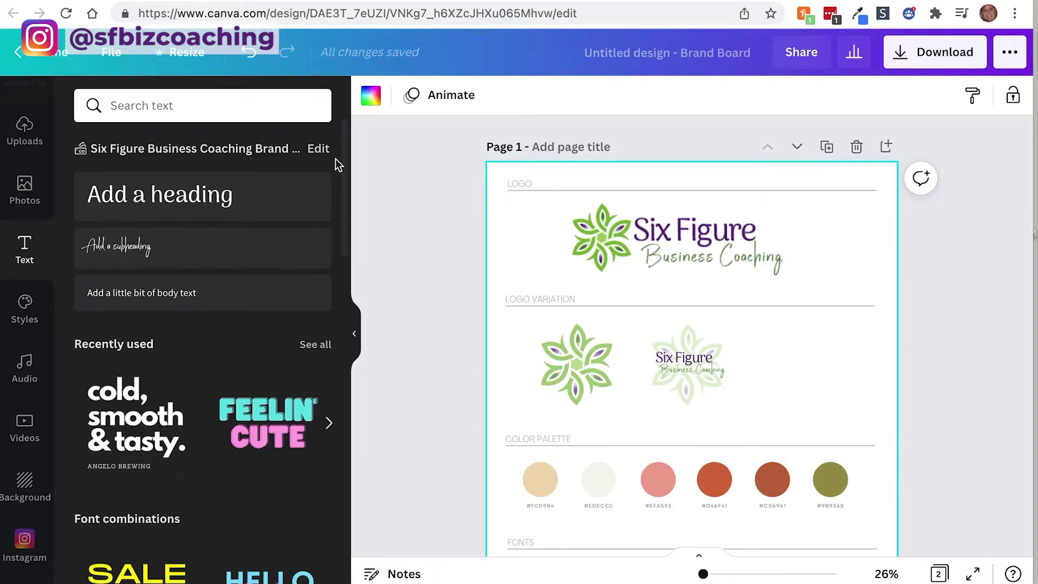
pyautogui.click(203, 197)
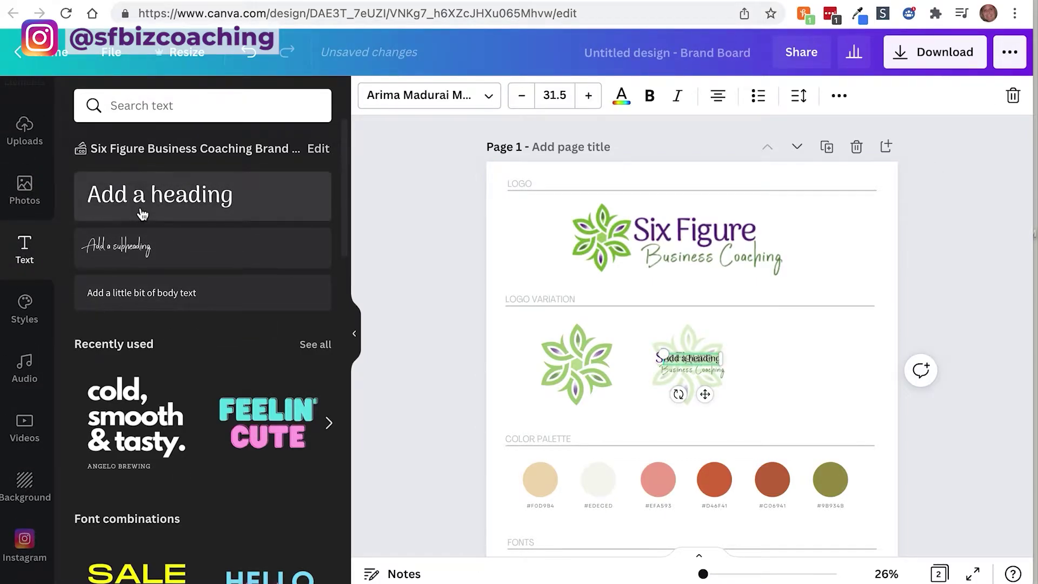
pyautogui.click(175, 184)
pyautogui.moveTo(176, 185); pyautogui.dragTo(654, 180)
# Replace the new heading's text with "Brand Style Guide".
pyautogui.doubleClick(654, 179)
pyautogui.write('Brand Style guide')
pyautogui.press('BackSpace')
pyautogui.press('BackSpace')
pyautogui.press('BackSpace')
pyautogui.press('BackSpace')
pyautogui.press('BackSpace')
pyautogui.write('Guide')
# Set the "Brand Style Guide" heading's font size to 56 and move it to the upper-right corner of the page.
pyautogui.click(588, 95)
pyautogui.click(588, 96)
pyautogui.click(588, 95)
pyautogui.click(588, 95)
pyautogui.click(556, 96)
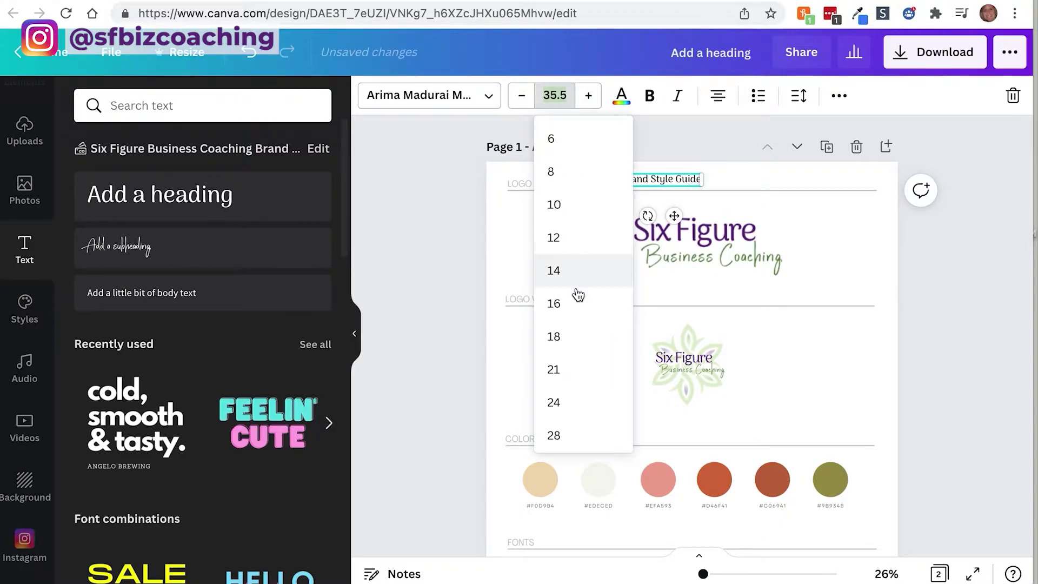
pyautogui.scroll(-5, 576, 422)
pyautogui.click(557, 237)
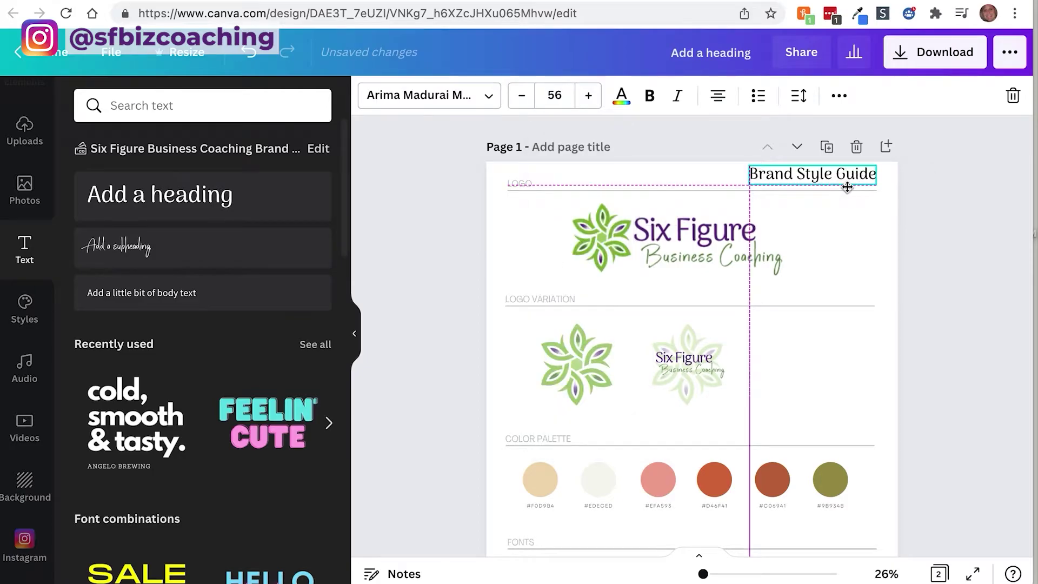
pyautogui.click(817, 277)
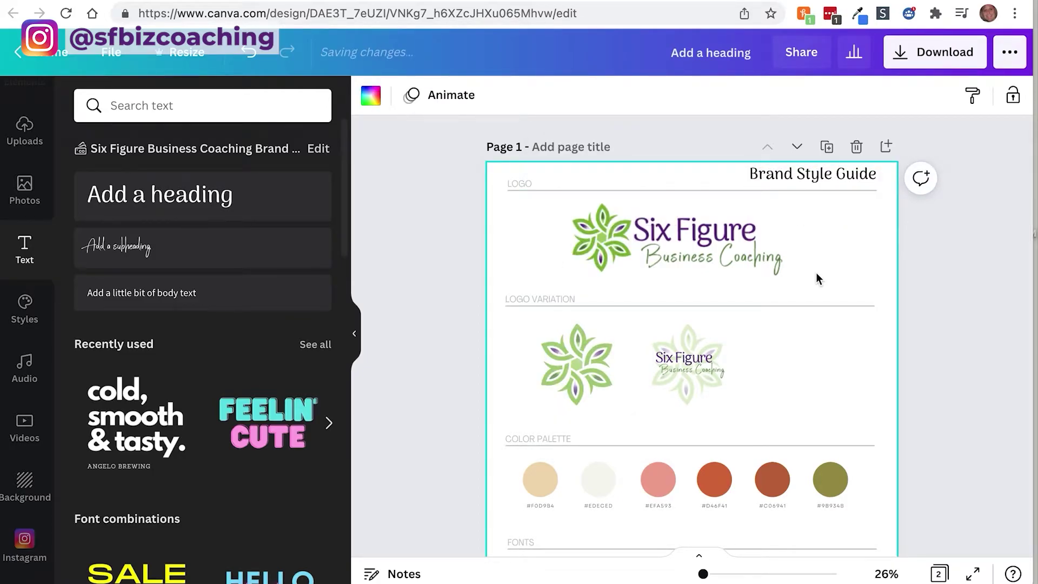
# Recolor the "Brand Style Guide" heading with the dark purple #562876 from the SFBC Color palette.
pyautogui.click(817, 174)
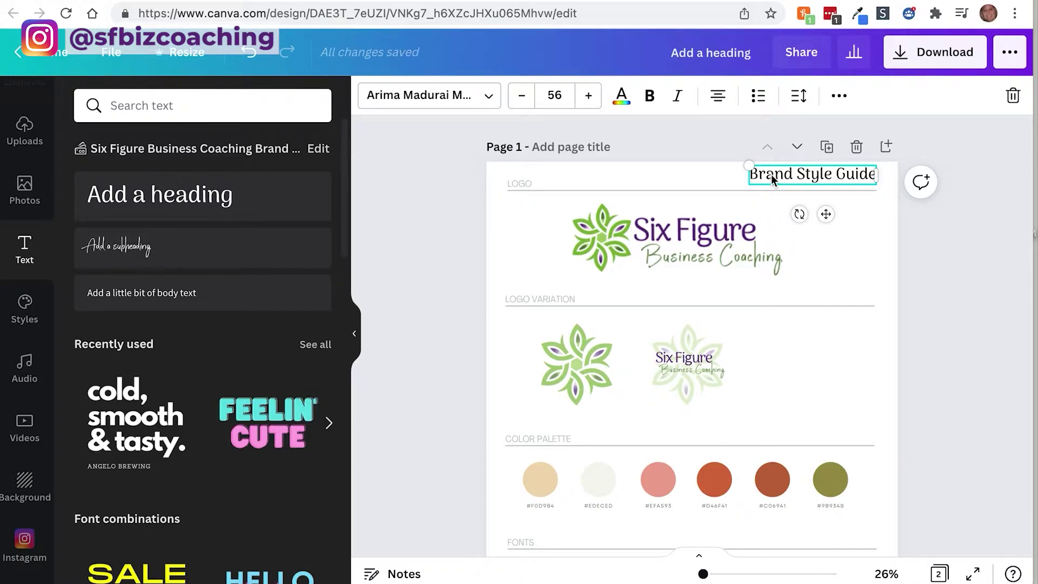
pyautogui.click(621, 96)
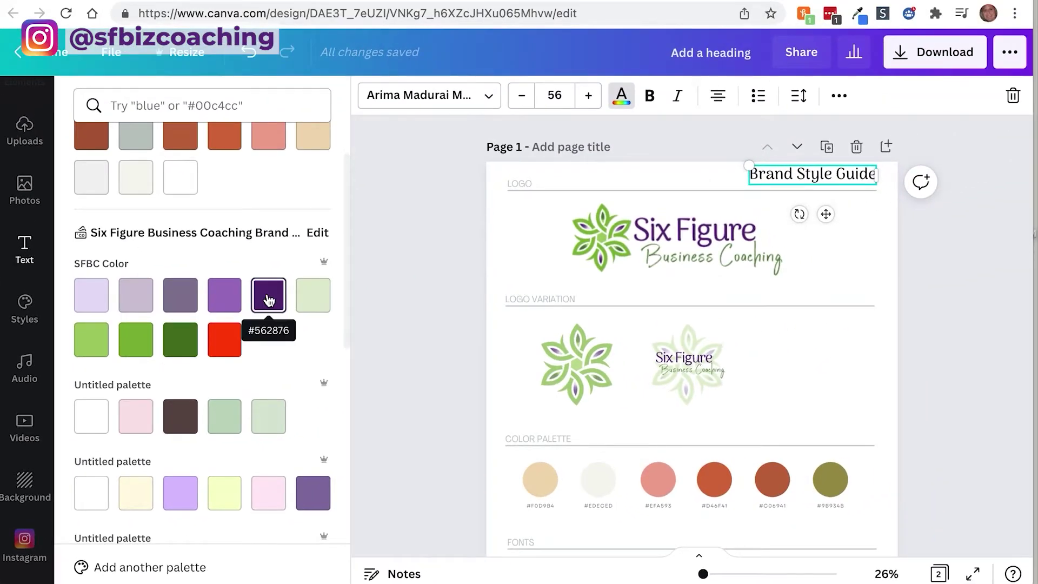
pyautogui.click(361, 326)
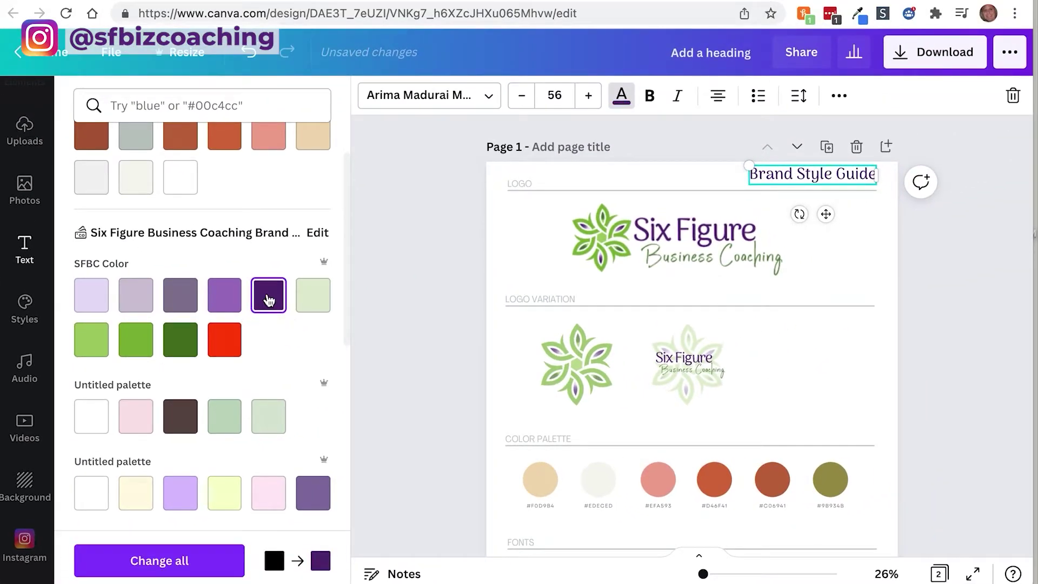
pyautogui.click(517, 251)
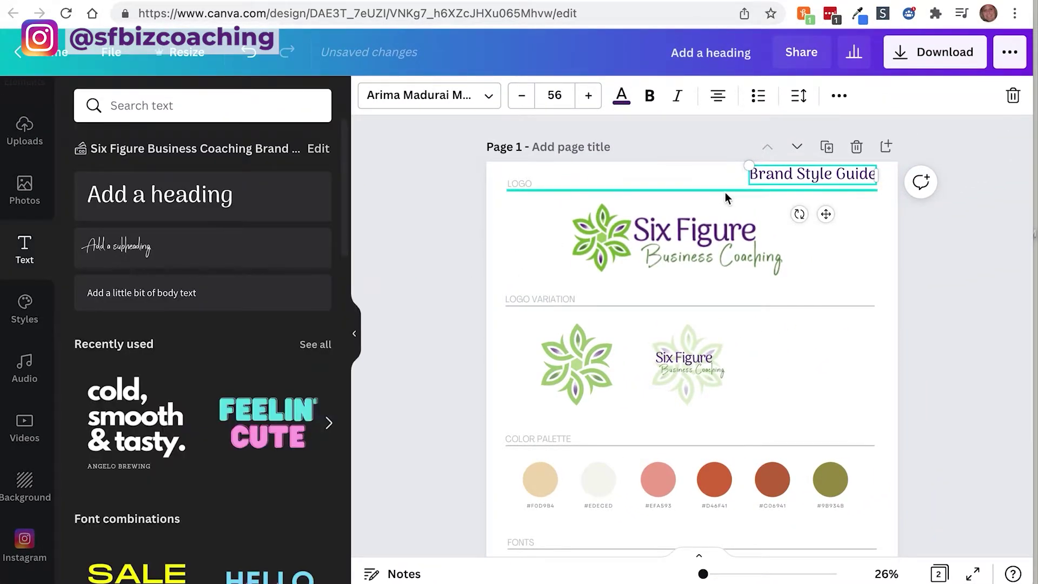
pyautogui.click(791, 374)
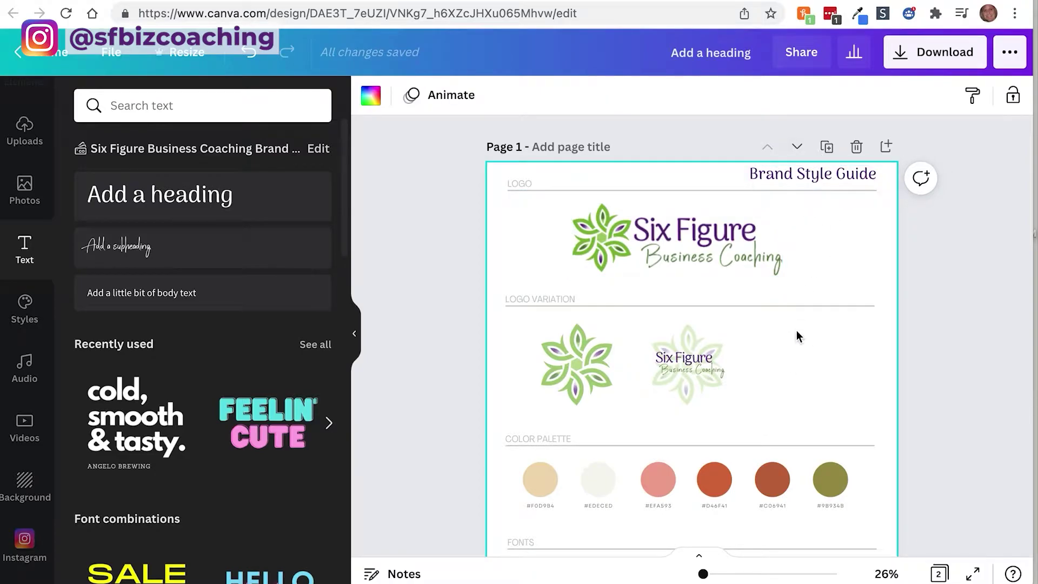
# Copy the hex code e6def6 from the Brand Style Guide design into the label under the brand board's first color circle.
pyautogui.scroll(-2, 796, 330)
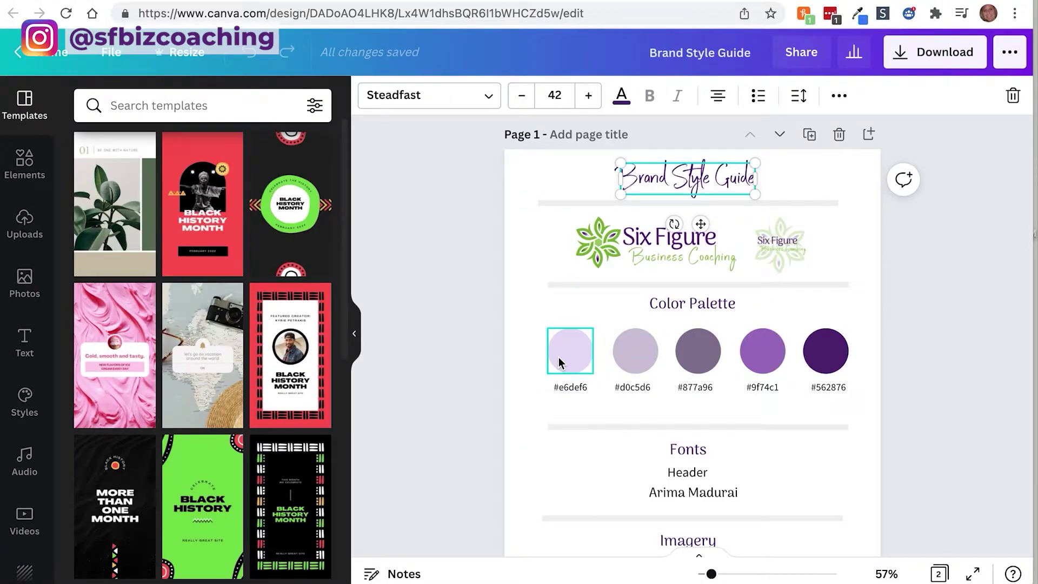
pyautogui.doubleClick(572, 388)
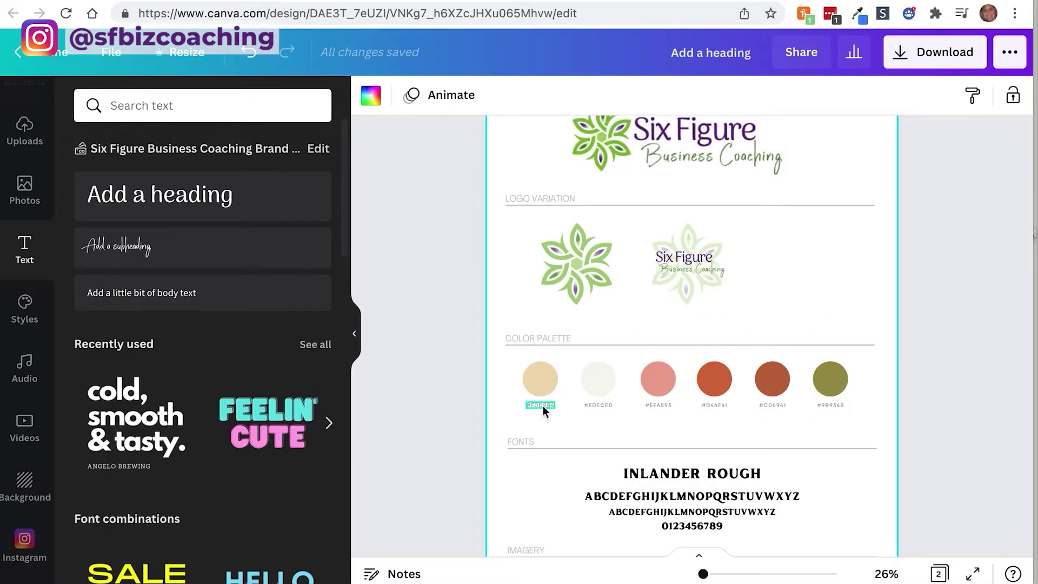
pyautogui.click(542, 405)
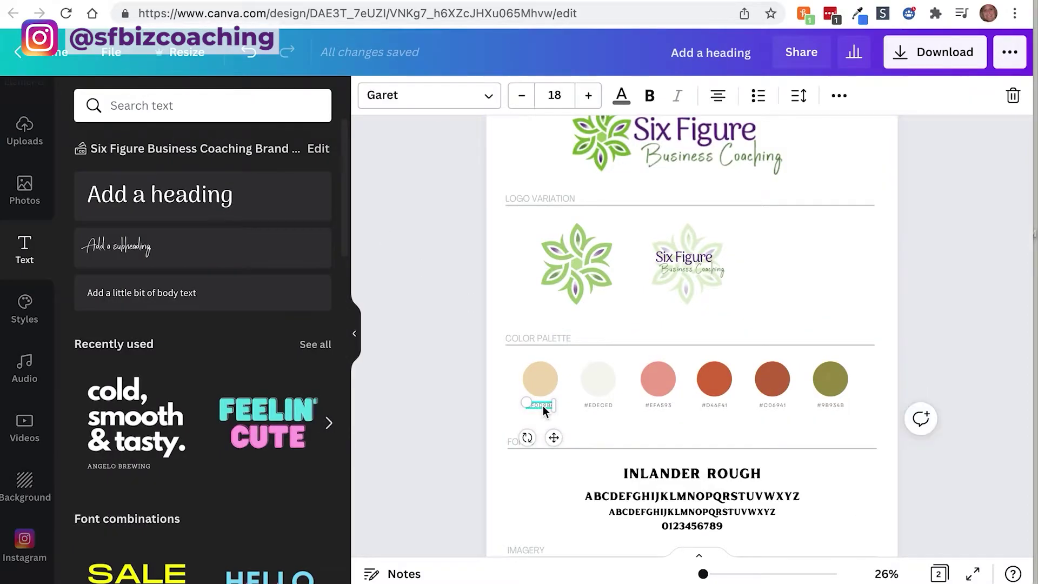
pyautogui.doubleClick(543, 405)
# Recolor the first circle of the color palette with the light lavender from the SFBC Color palette.
pyautogui.click(541, 382)
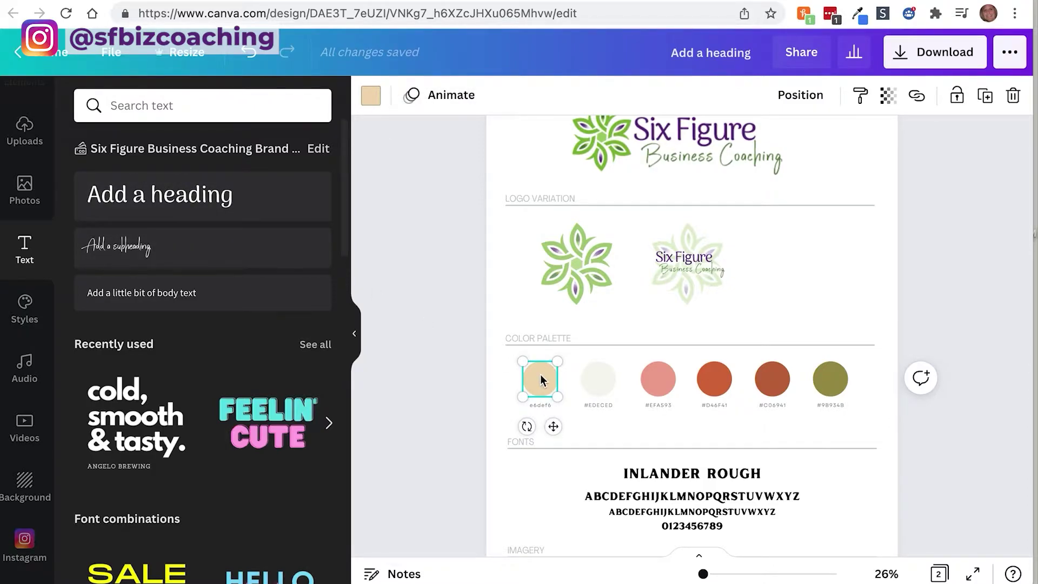
pyautogui.moveTo(522, 361)
pyautogui.mouseDown()
pyautogui.moveTo(502, 353)
pyautogui.moveTo(520, 363)
pyautogui.mouseUp()
pyautogui.click(371, 96)
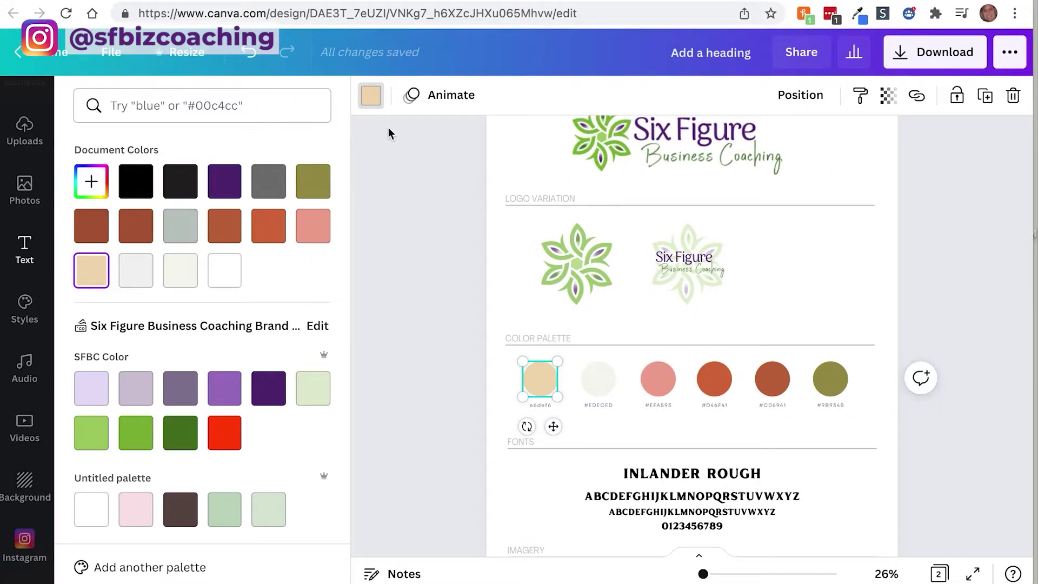
pyautogui.click(99, 396)
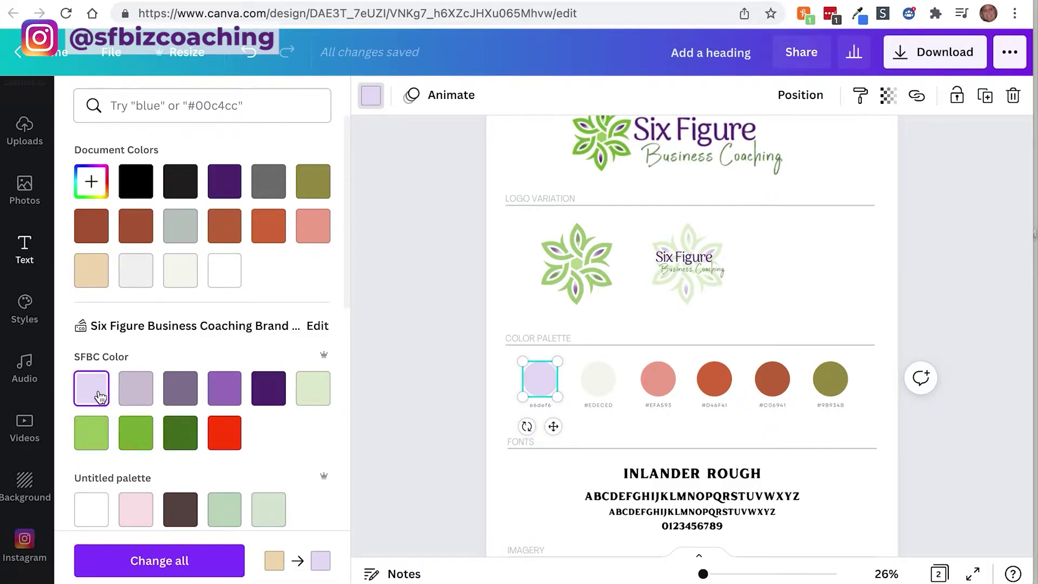
# Search the available colors for the hex code e6def6 of the first palette circle.
pyautogui.click(199, 104)
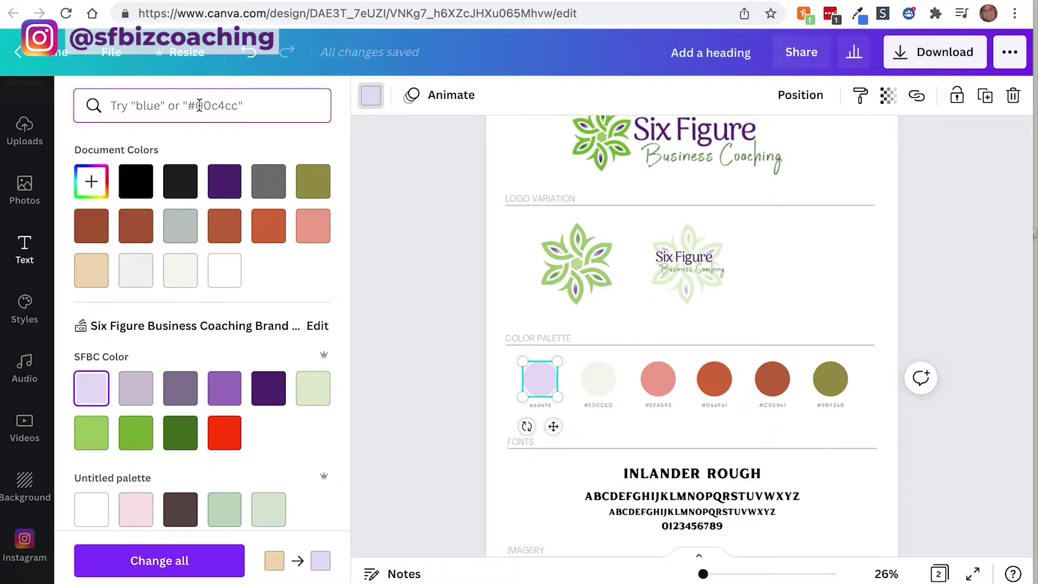
pyautogui.write('e6def6')
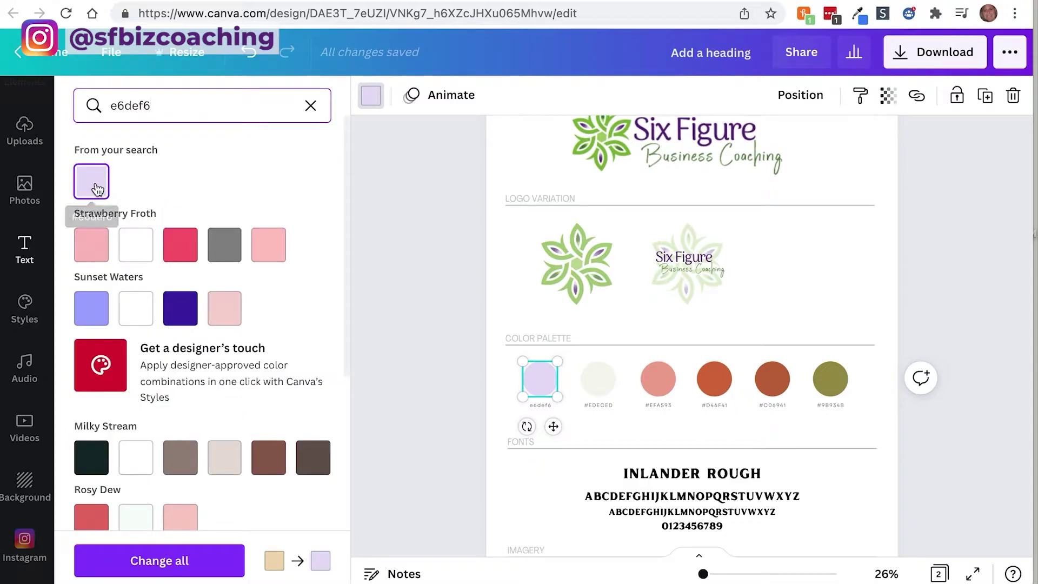
# Recolor the second circle of the color palette with the greyish lavender, the second color in the SFBC Color palette.
pyautogui.click(594, 388)
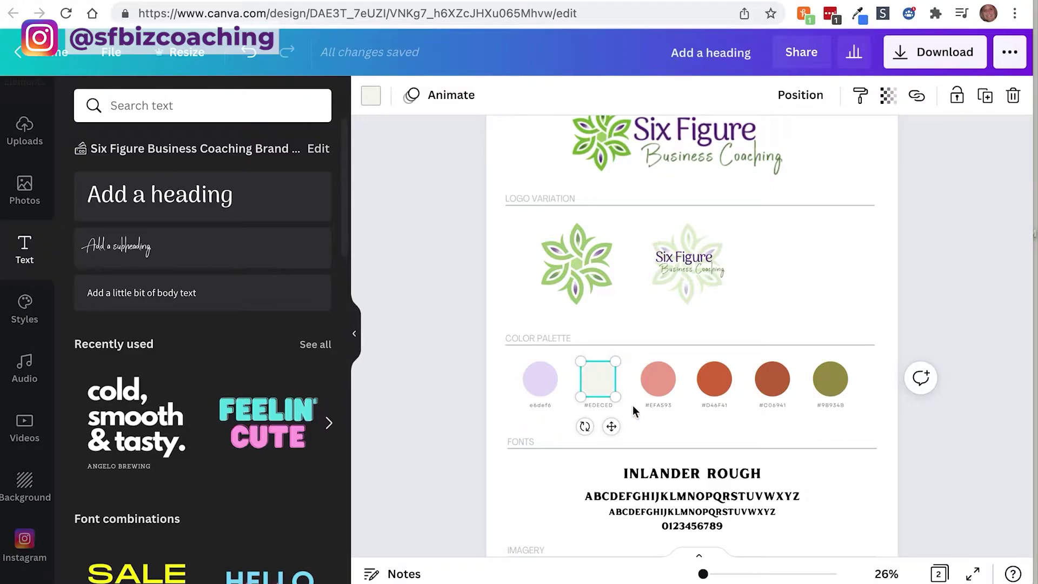
pyautogui.click(371, 98)
pyautogui.click(311, 105)
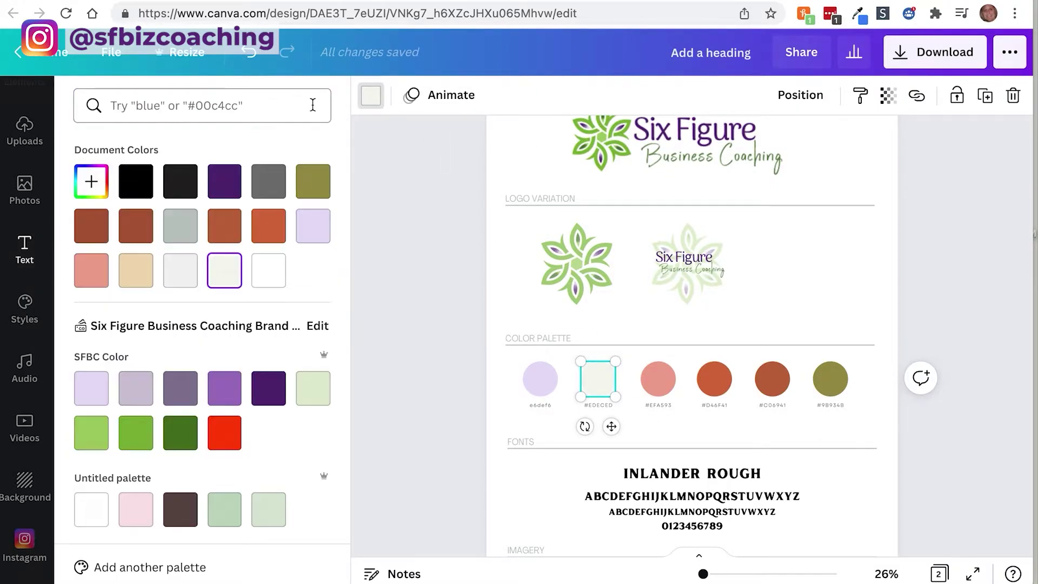
pyautogui.scroll(-2, 108, 297)
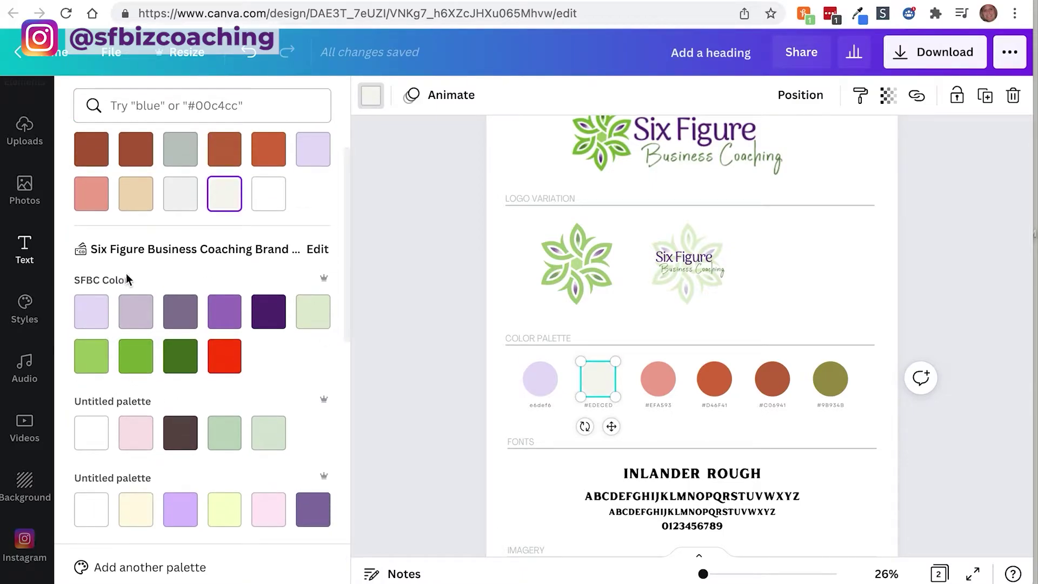
pyautogui.click(135, 316)
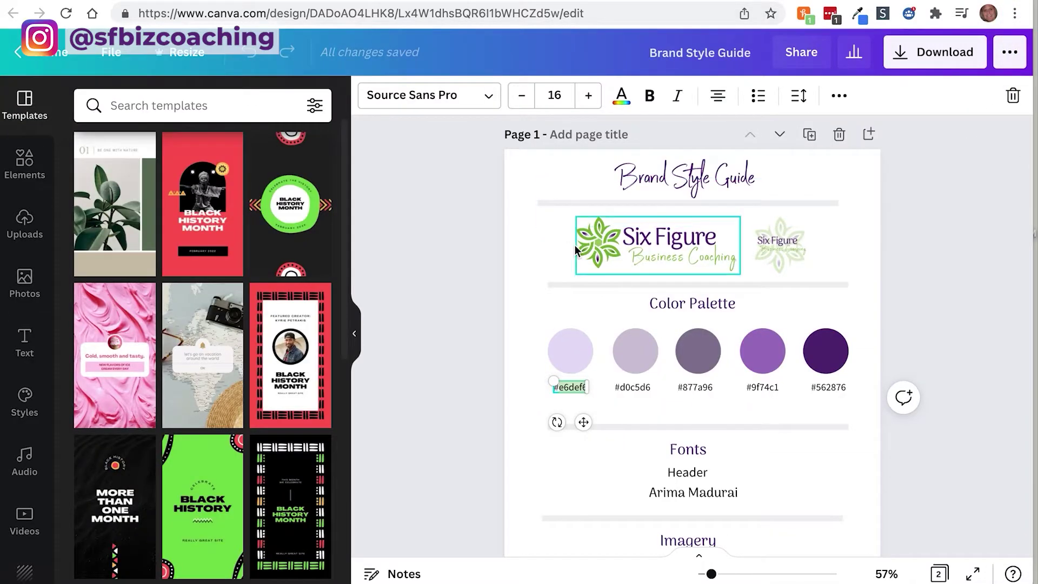
# Copy the hex code #d0c5d6 from the Brand Style Guide design into the label under the brand board's second circle.
pyautogui.doubleClick(635, 388)
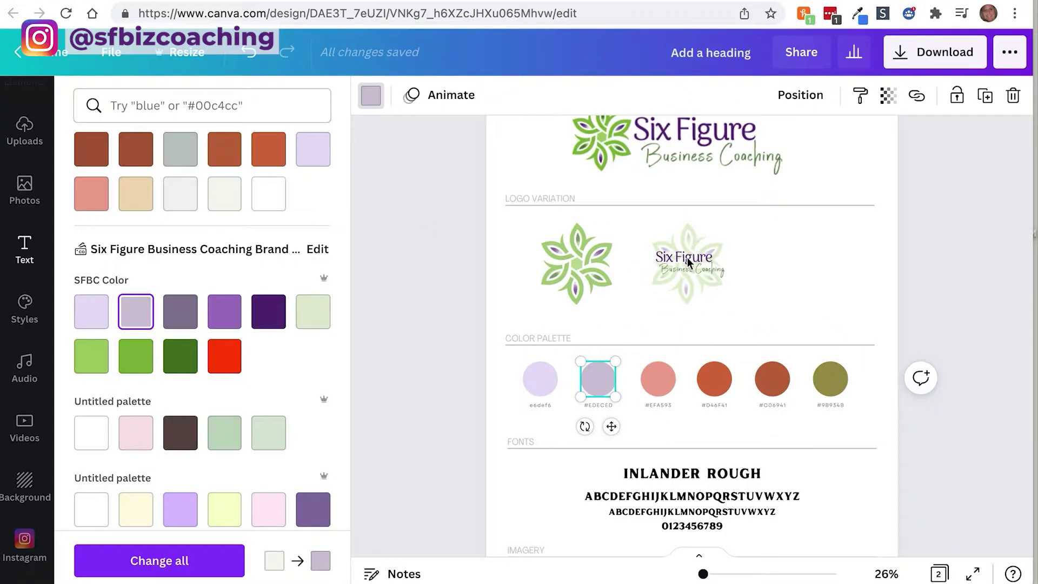
pyautogui.doubleClick(598, 405)
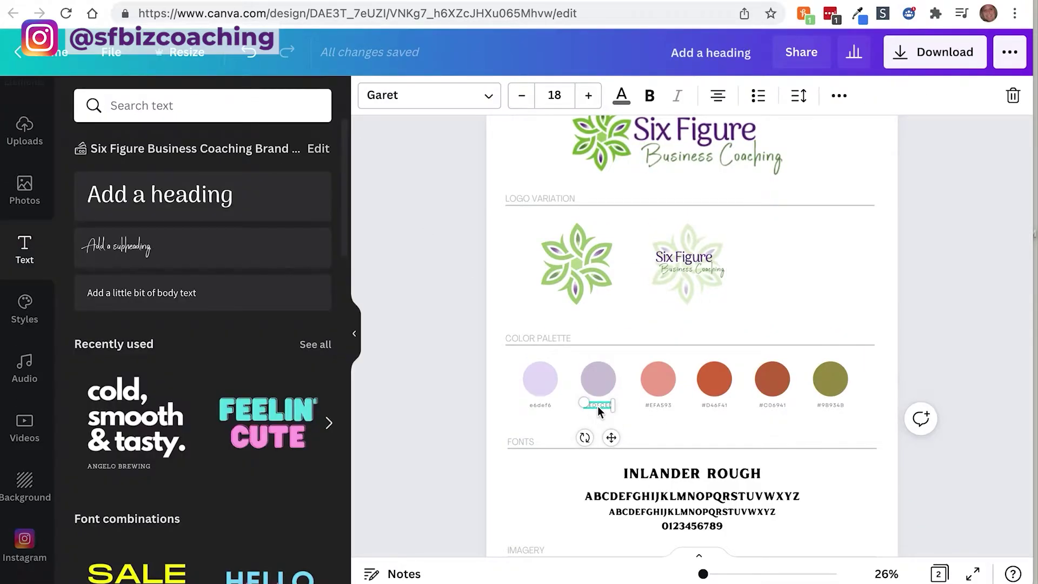
pyautogui.press('Escape')
pyautogui.click(498, 382)
# Add the missing # in front of the e6def6 label under the first palette circle.
pyautogui.moveTo(702, 574); pyautogui.dragTo(713, 575)
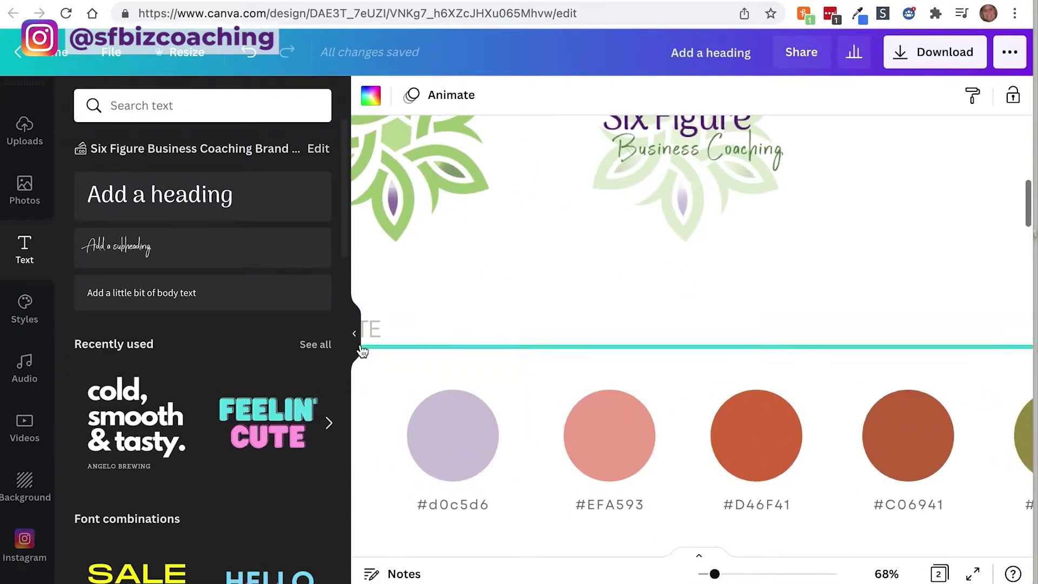
pyautogui.hscroll(-3, 541, 432)
pyautogui.click(451, 505)
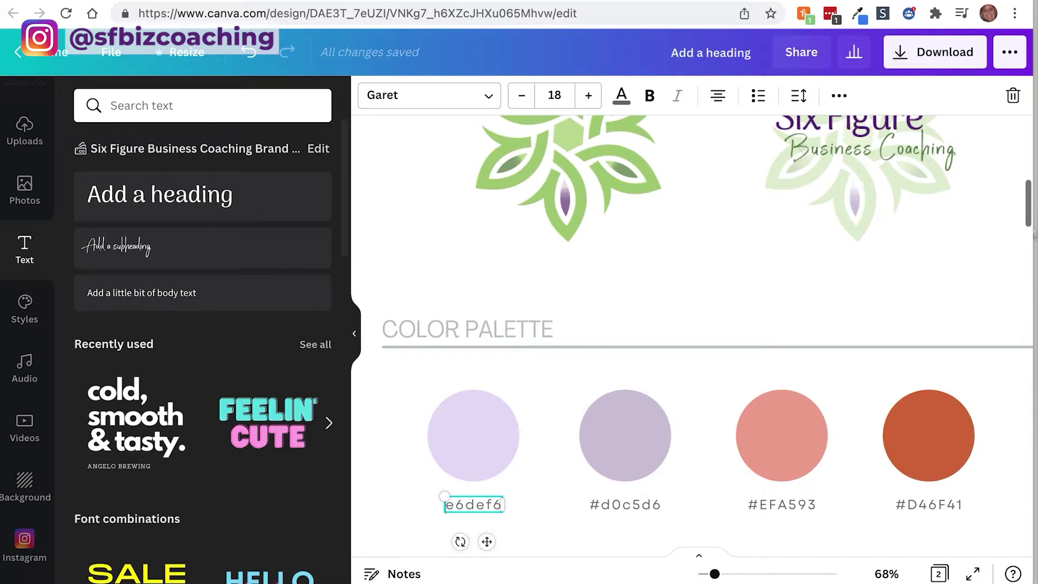
# Recolor the third circle of the color palette with the greyish purple from the SFBC Color palette.
pyautogui.scroll(-3, 782, 317)
pyautogui.click(783, 318)
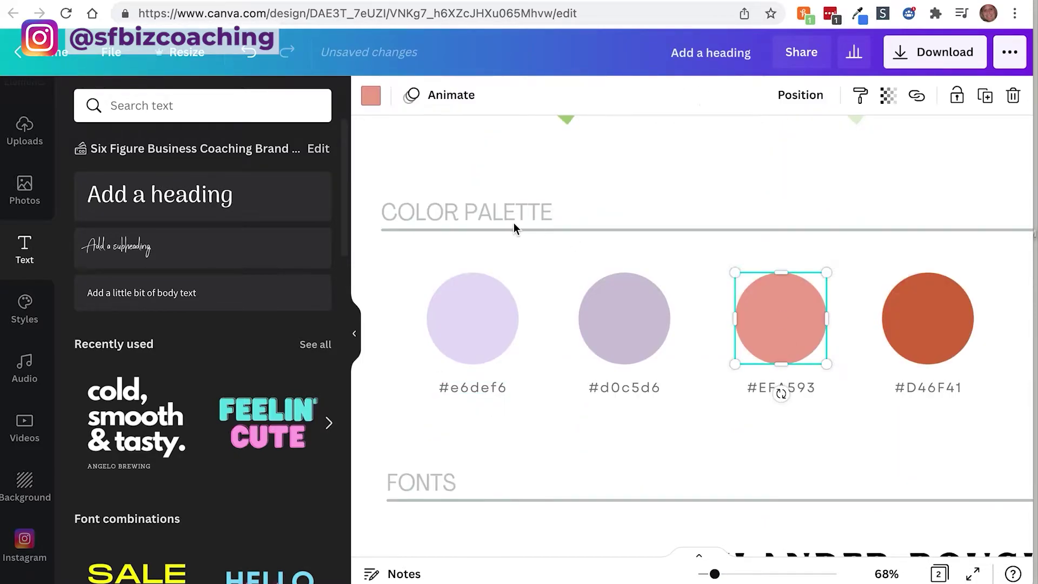
pyautogui.click(369, 100)
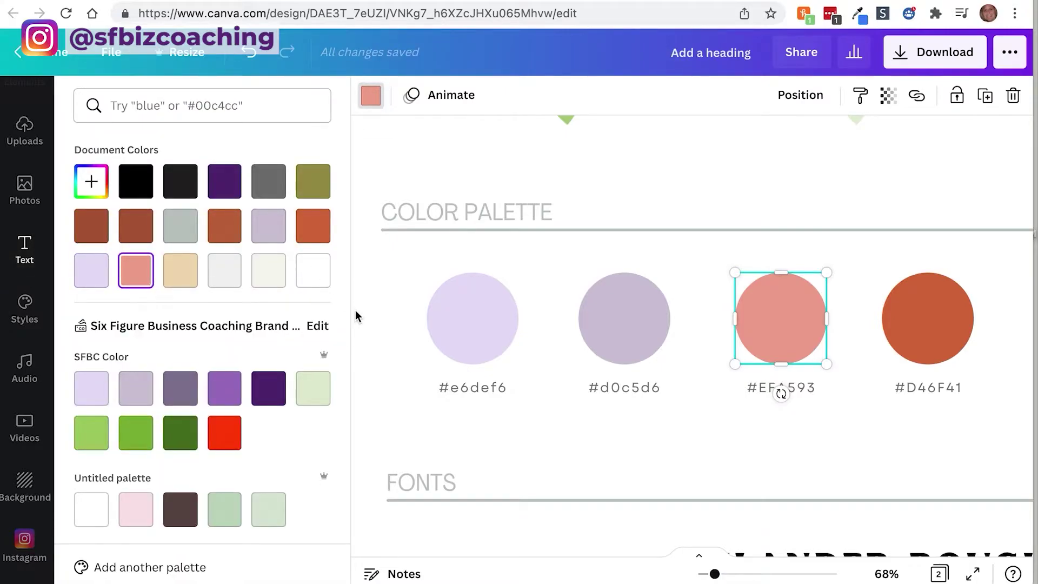
pyautogui.click(186, 389)
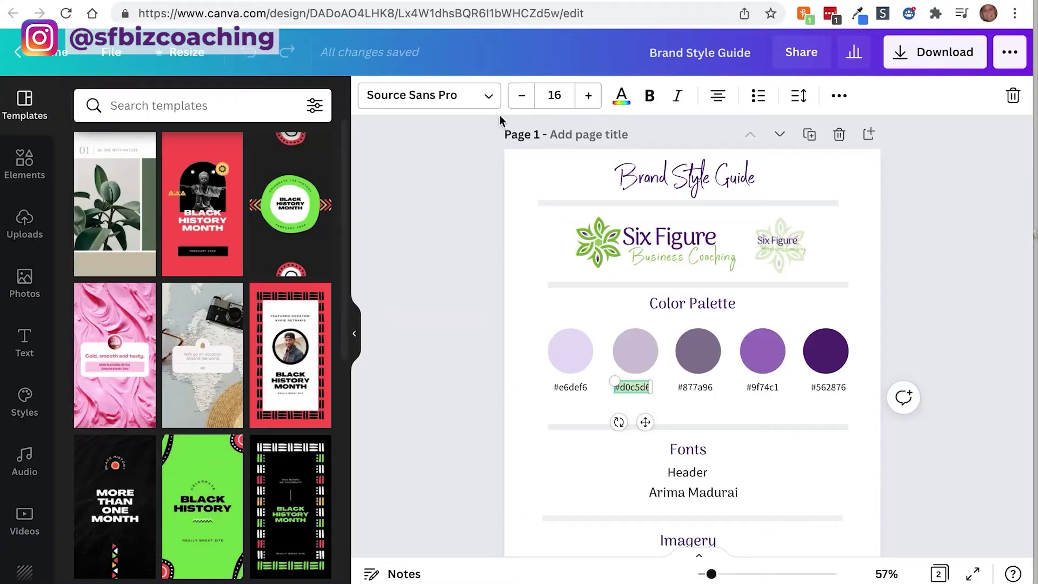
# Copy the hex code 877a96 from the Brand Style Guide design into the third circle's label, with a leading #.
pyautogui.click(697, 387)
pyautogui.doubleClick(701, 387)
pyautogui.hotkey('ctrl', 'c')
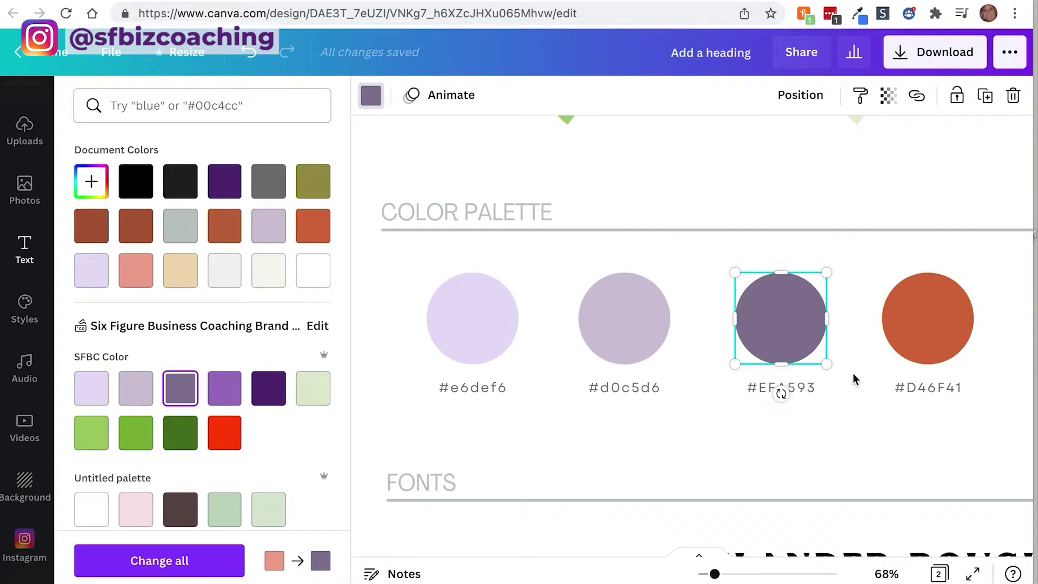
pyautogui.doubleClick(781, 387)
pyautogui.hotkey('ctrl', 'v')
pyautogui.write('#')
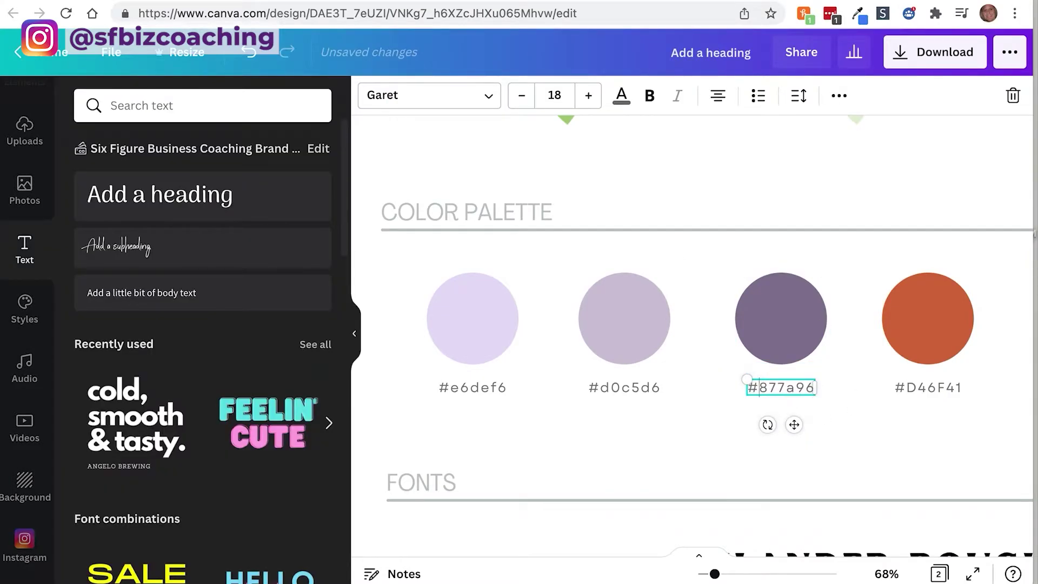
# Recolor the fourth palette circle with the medium purple from SFBC Color and set its label to #9f74c1 from the Brand Style Guide design.
pyautogui.click(923, 318)
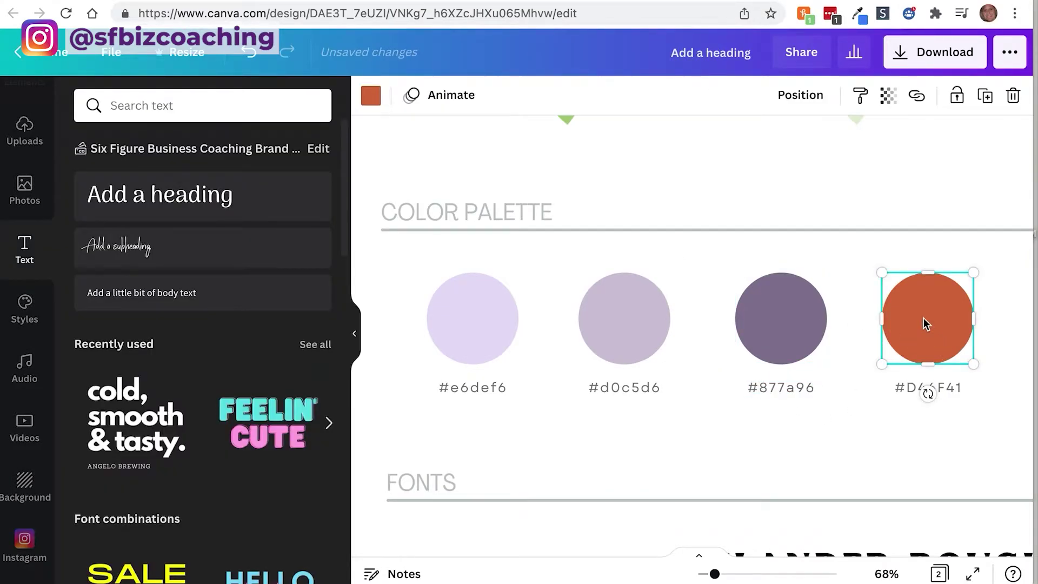
pyautogui.hscroll(5, 923, 318)
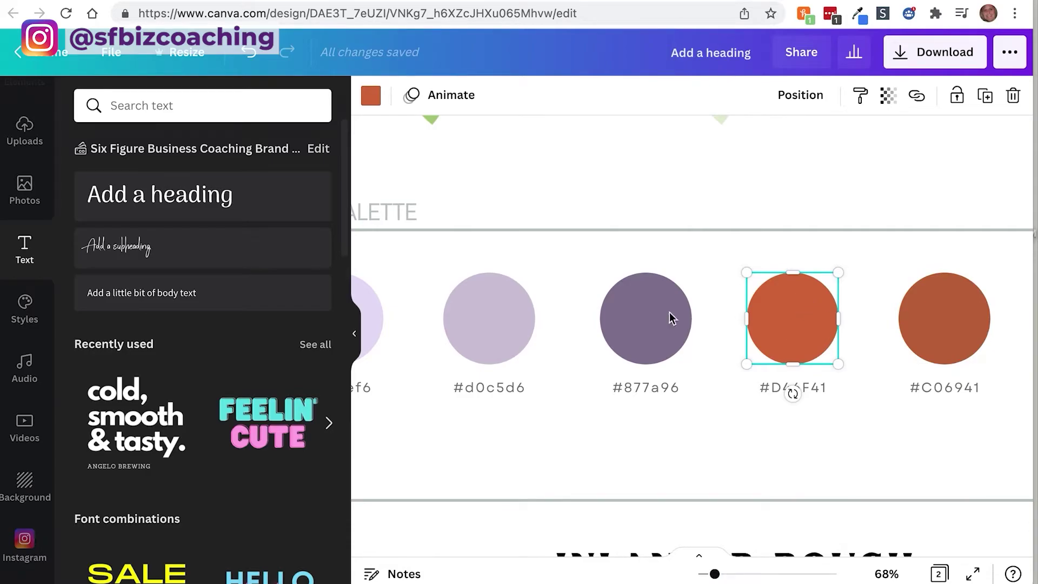
pyautogui.click(371, 96)
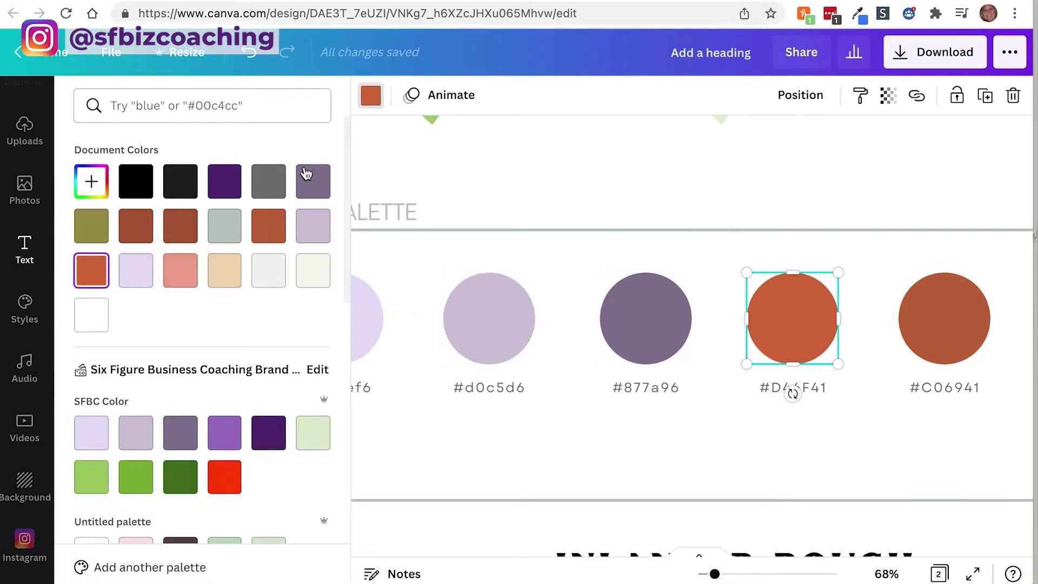
pyautogui.click(227, 439)
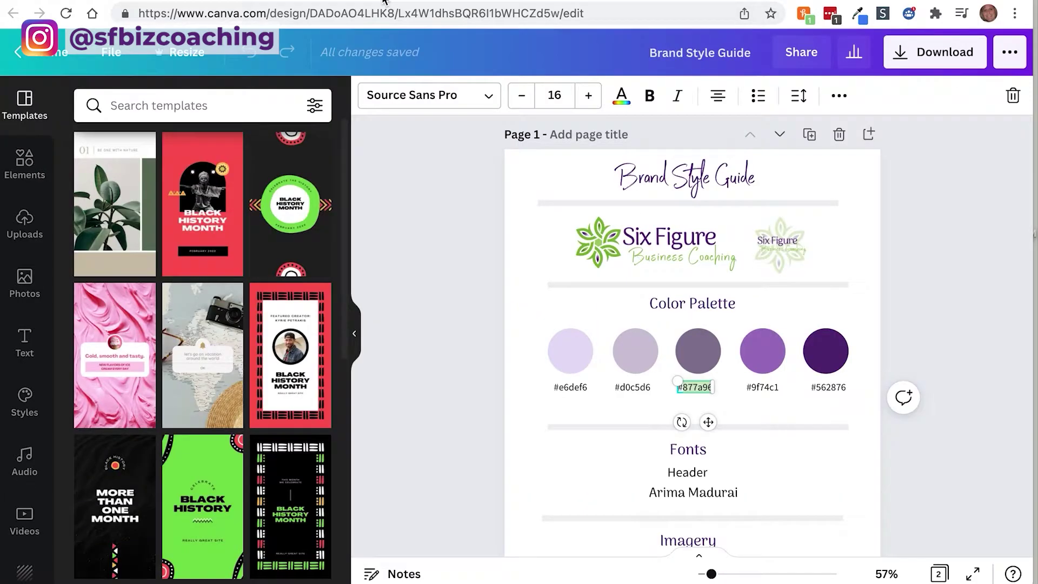
pyautogui.doubleClick(760, 387)
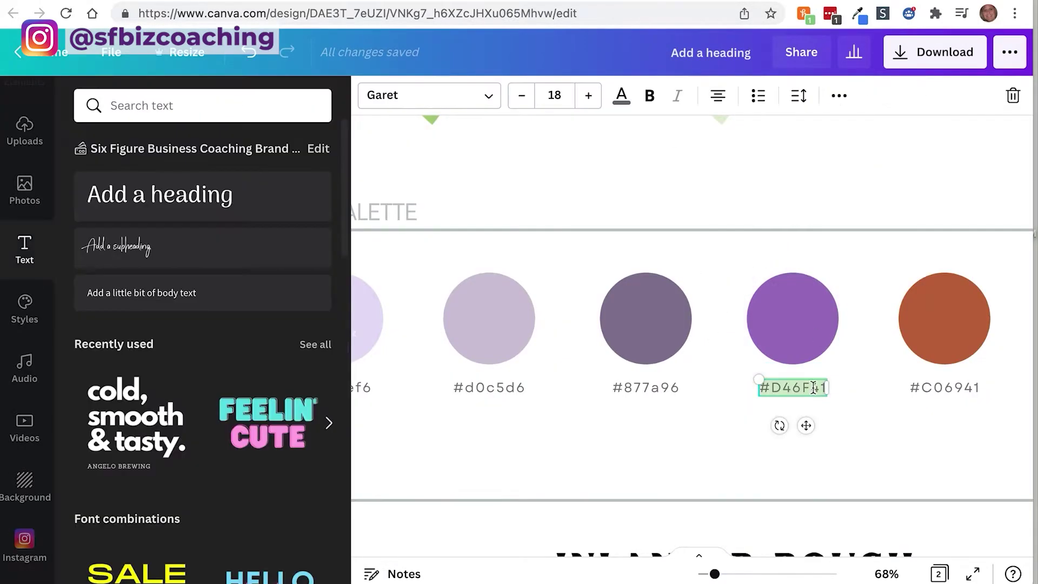
pyautogui.write('#9f74c1')
# Recolor the fifth palette circle with the dark purple from SFBC Color and set its label to #562876 from the Brand Style Guide design.
pyautogui.click(903, 291)
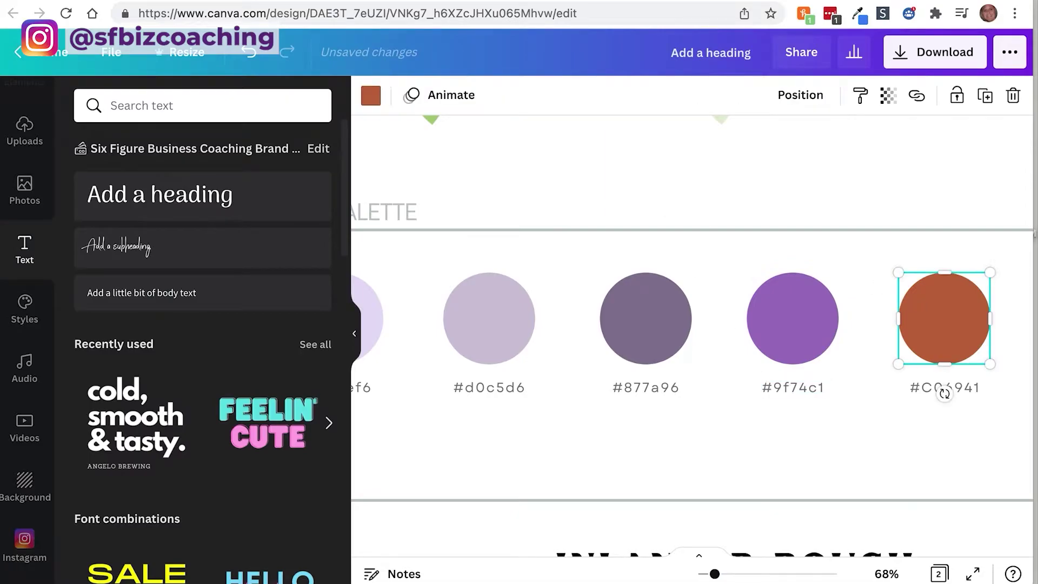
pyautogui.click(371, 96)
pyautogui.click(261, 432)
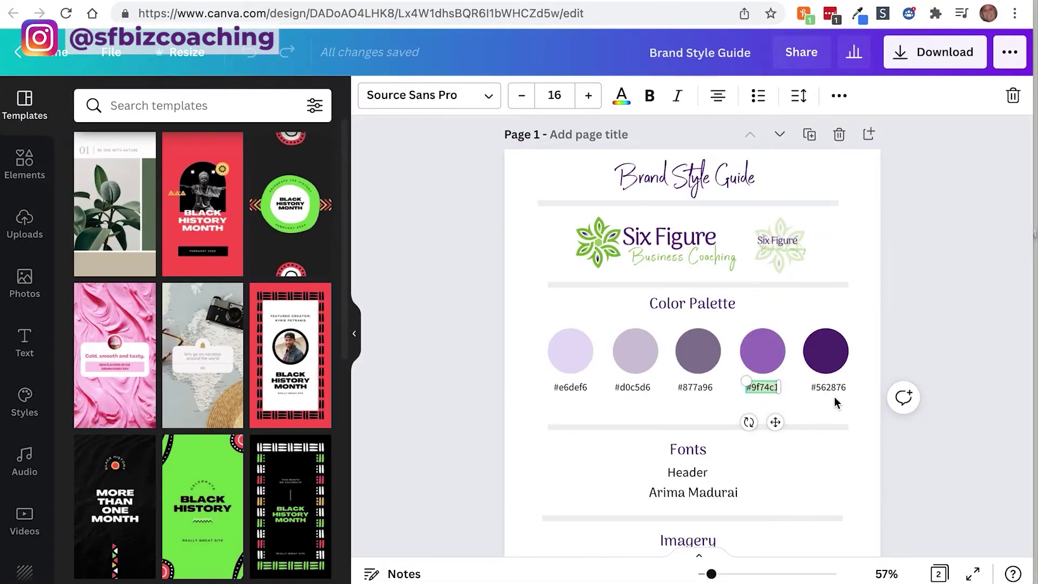
pyautogui.doubleClick(828, 387)
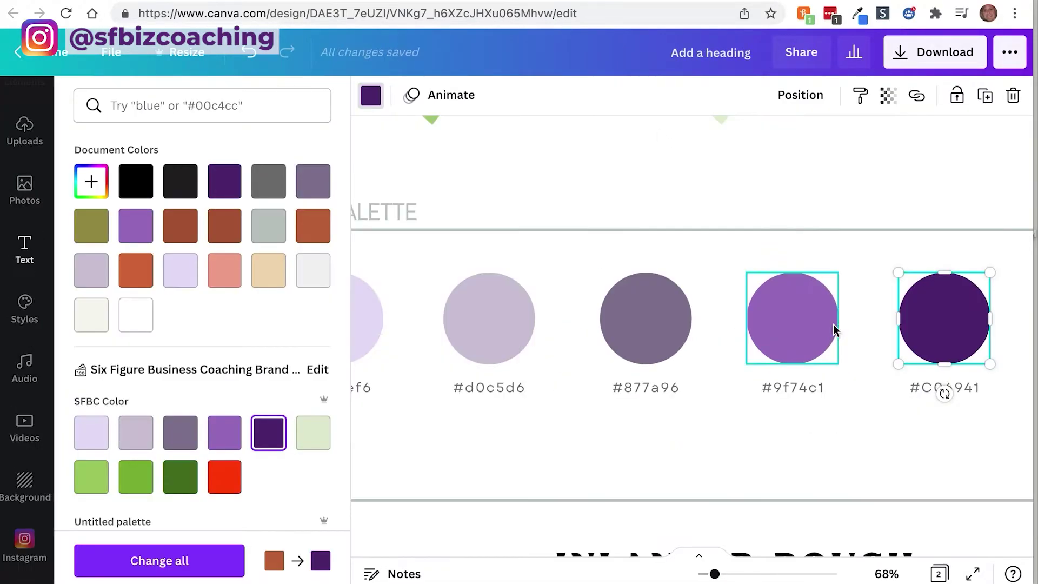
pyautogui.doubleClick(944, 387)
pyautogui.write('#562876')
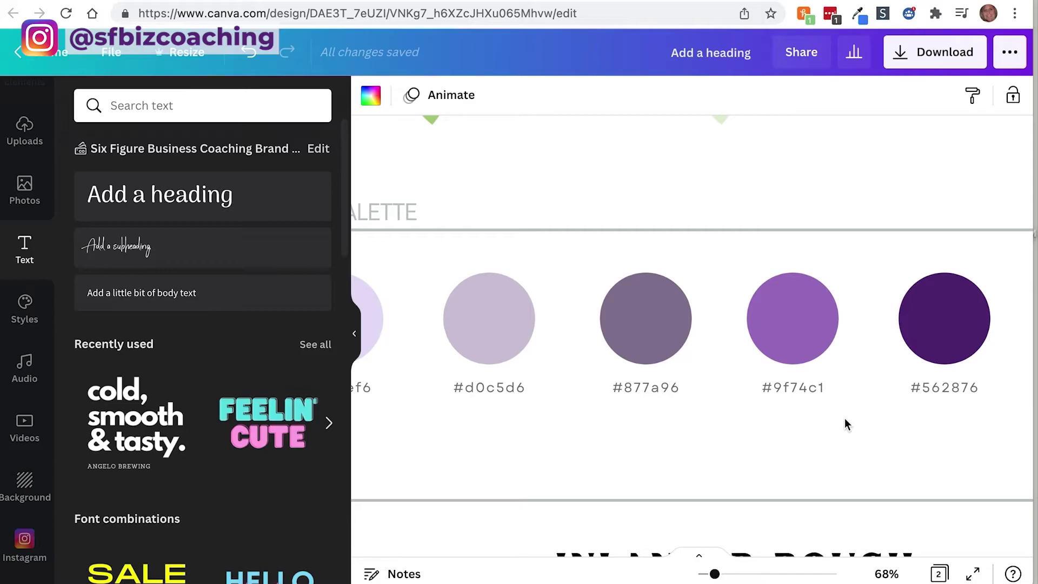
# Switch to the Notes app, get the orange hex code FF7034 from the "SFBC Logo colors" note, and close the note.
pyautogui.moveTo(1033, 141)
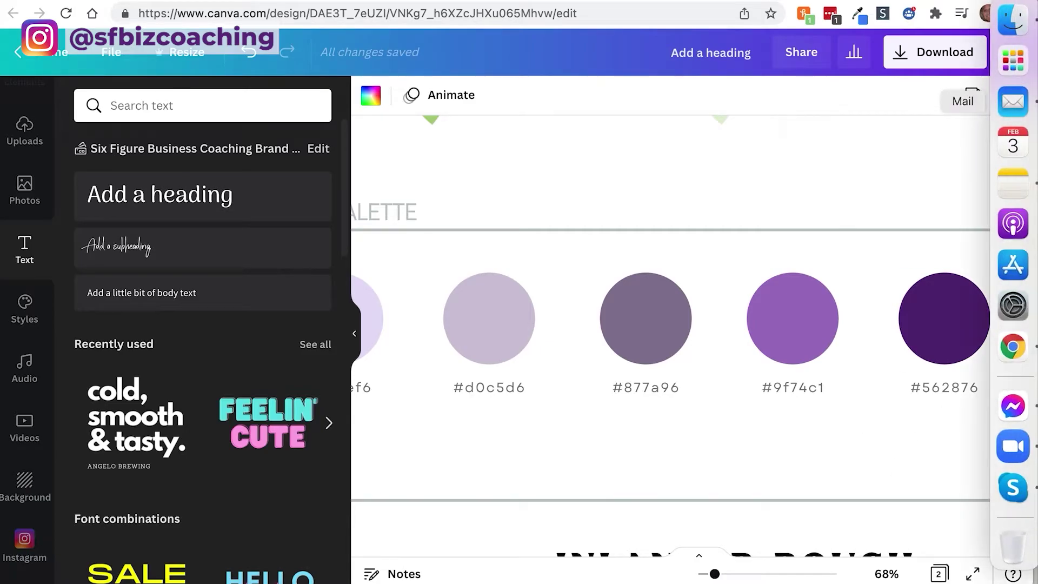
pyautogui.rightClick(1003, 192)
pyautogui.click(889, 174)
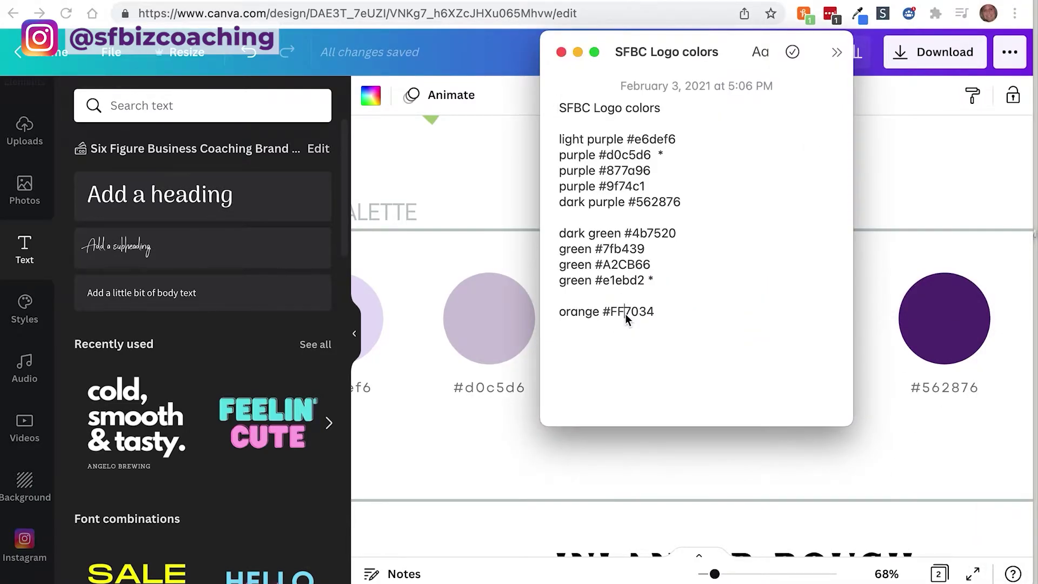
pyautogui.click(562, 51)
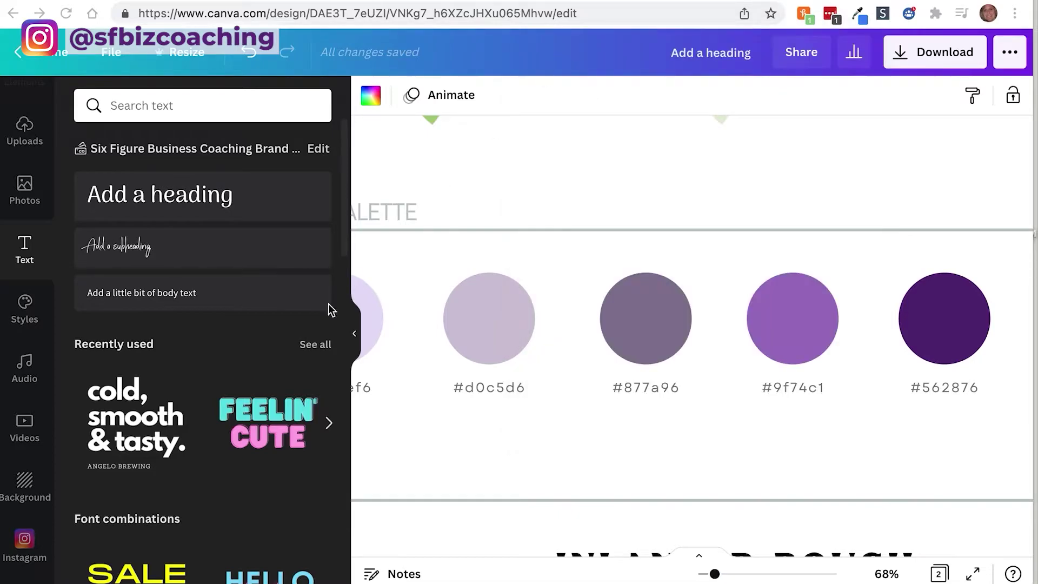
# Duplicate the third palette circle and place the copy just below the color palette row.
pyautogui.click(356, 335)
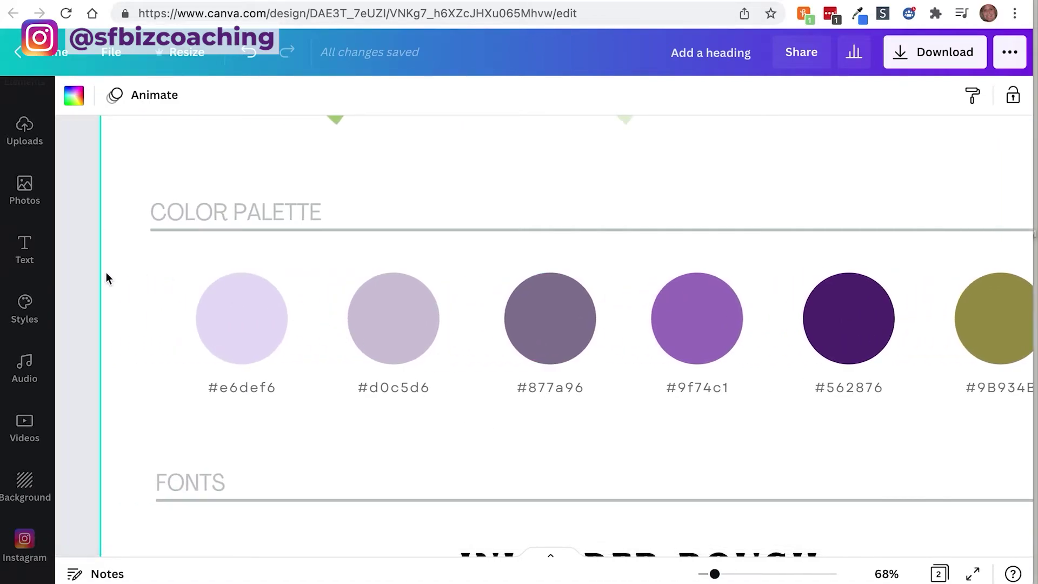
pyautogui.click(547, 311)
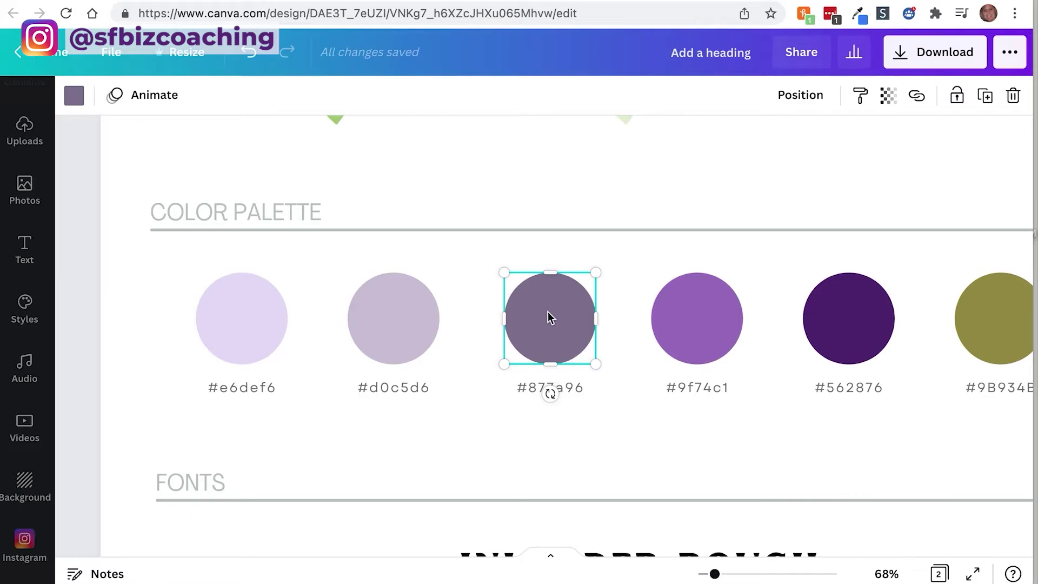
pyautogui.moveTo(546, 318); pyautogui.dragTo(473, 440)
# Recolor the duplicated circle with the orange FF7034 and move it to the sixth position of the color palette, replacing the olive circle.
pyautogui.click(76, 102)
pyautogui.write('FF7034')
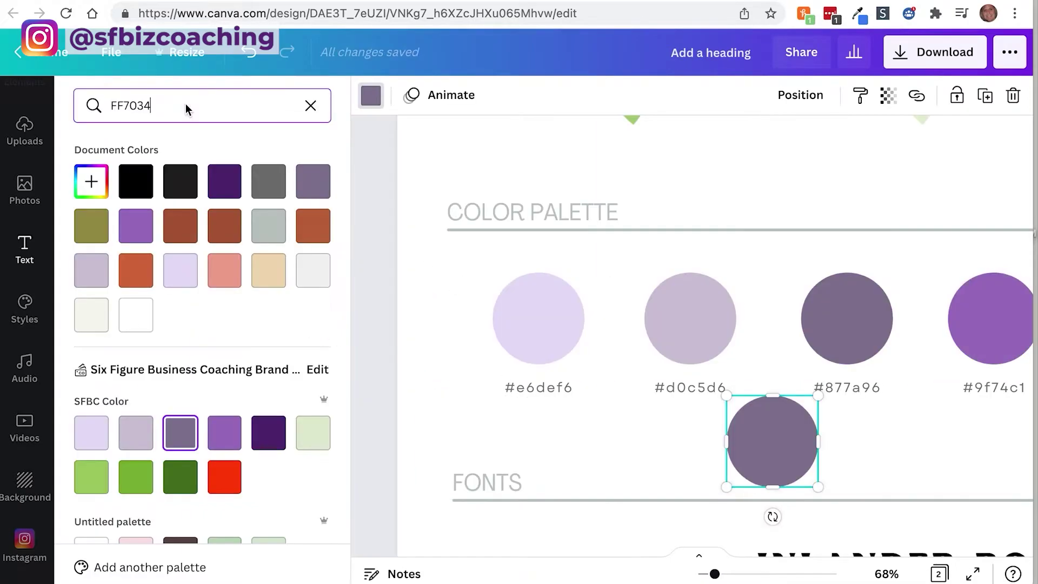
pyautogui.click(91, 181)
pyautogui.moveTo(770, 478); pyautogui.dragTo(841, 325)
pyautogui.scroll(-5, 772, 465)
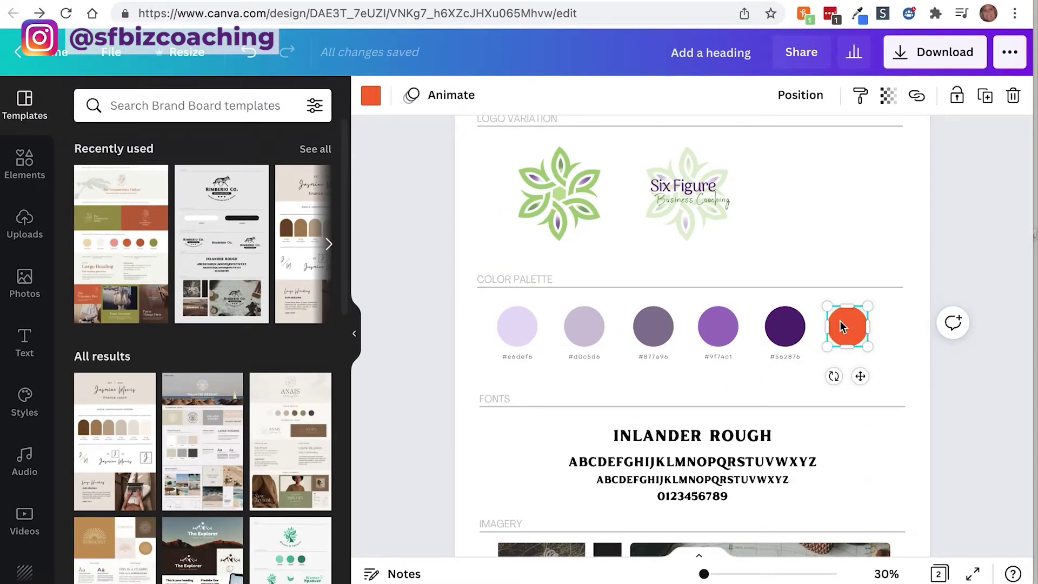
# Sample the orange circle's color with the Eye Dropper extension and copy its hex code #ff7033.
pyautogui.click(858, 14)
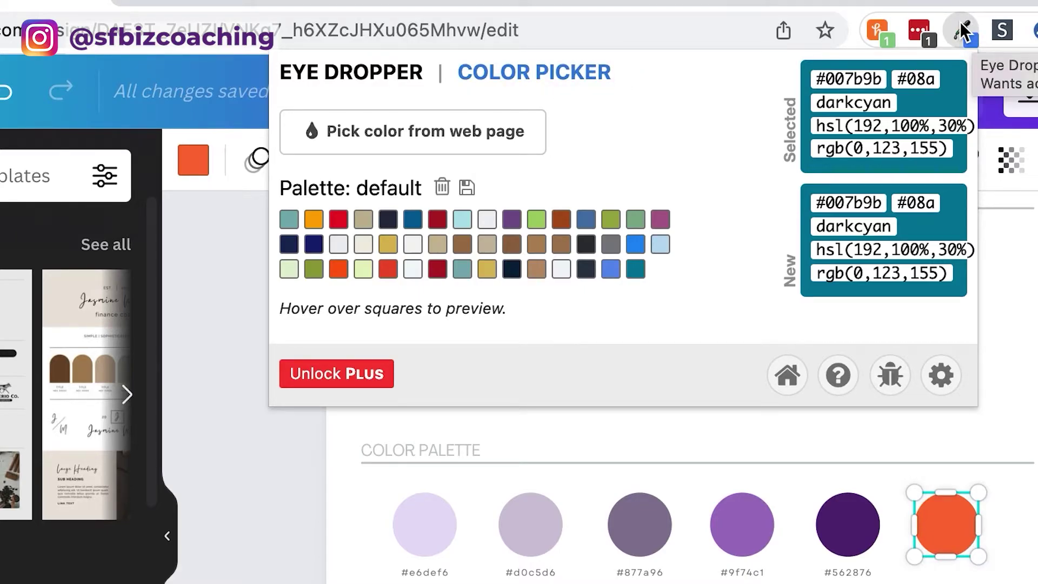
pyautogui.click(448, 146)
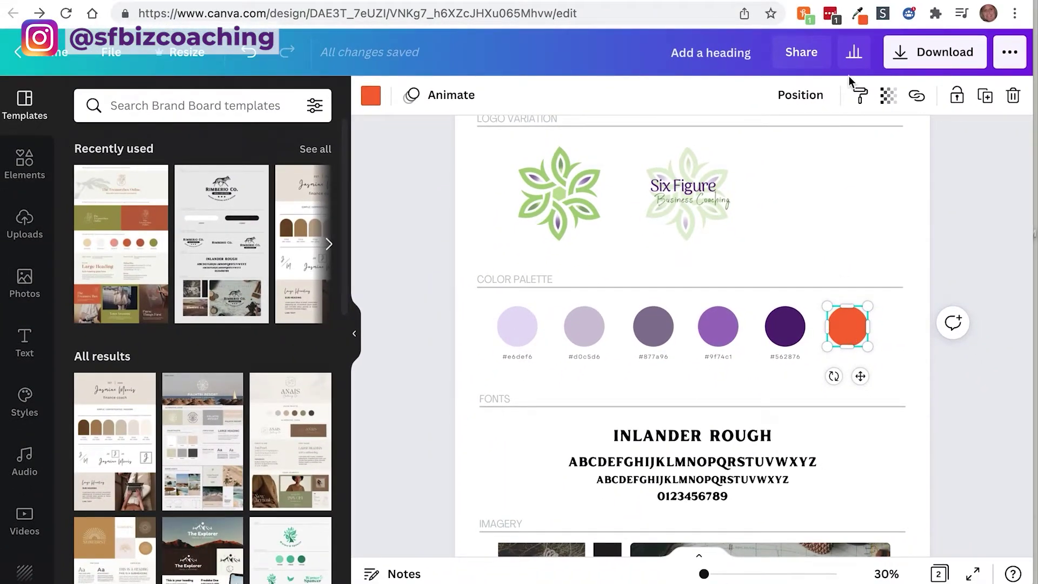
pyautogui.click(857, 13)
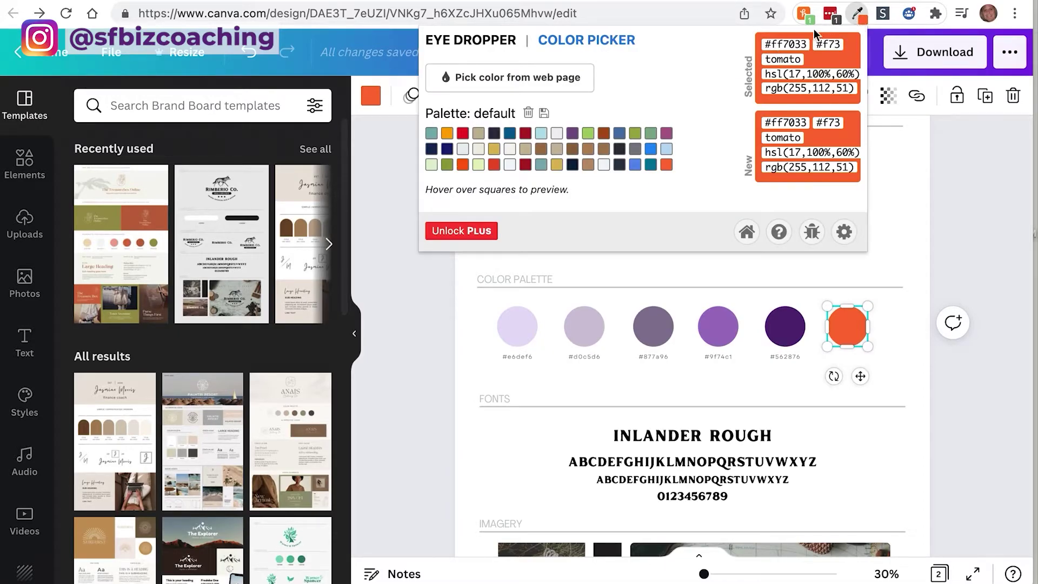
pyautogui.click(786, 45)
pyautogui.click(955, 173)
# Duplicate the fifth circle's hex label, place the copy under the orange circle, and change its text to #ff7033.
pyautogui.click(788, 357)
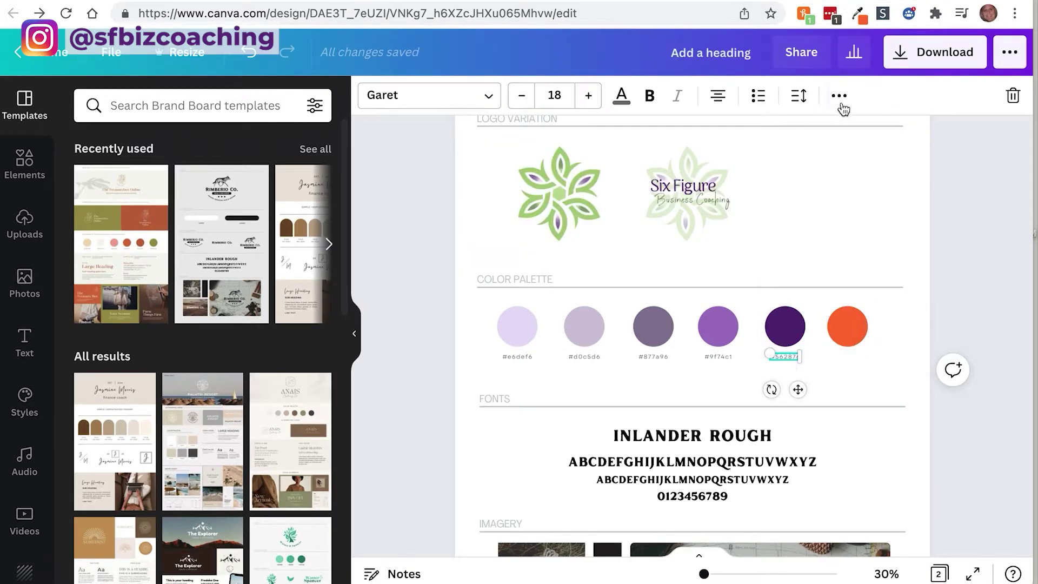
pyautogui.click(838, 96)
pyautogui.click(831, 135)
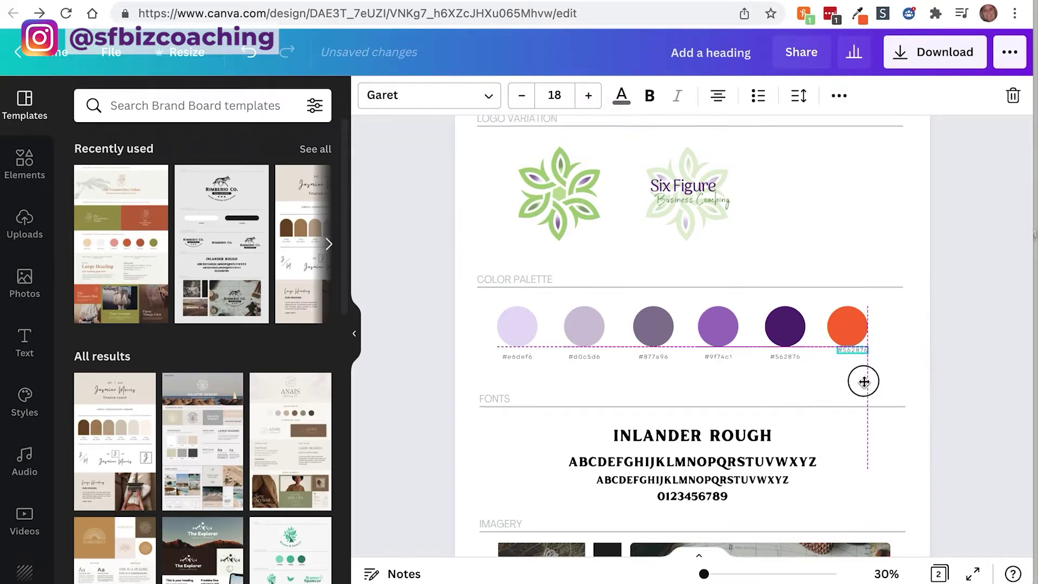
pyautogui.moveTo(862, 377); pyautogui.dragTo(866, 389)
pyautogui.write('#ff7033')
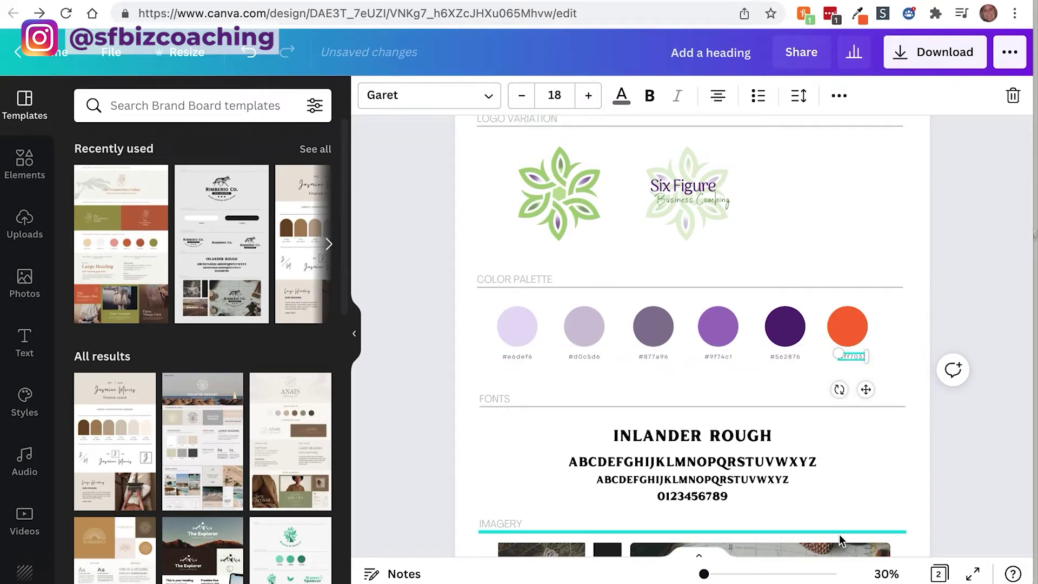
pyautogui.moveTo(711, 575); pyautogui.dragTo(708, 574)
pyautogui.click(494, 297)
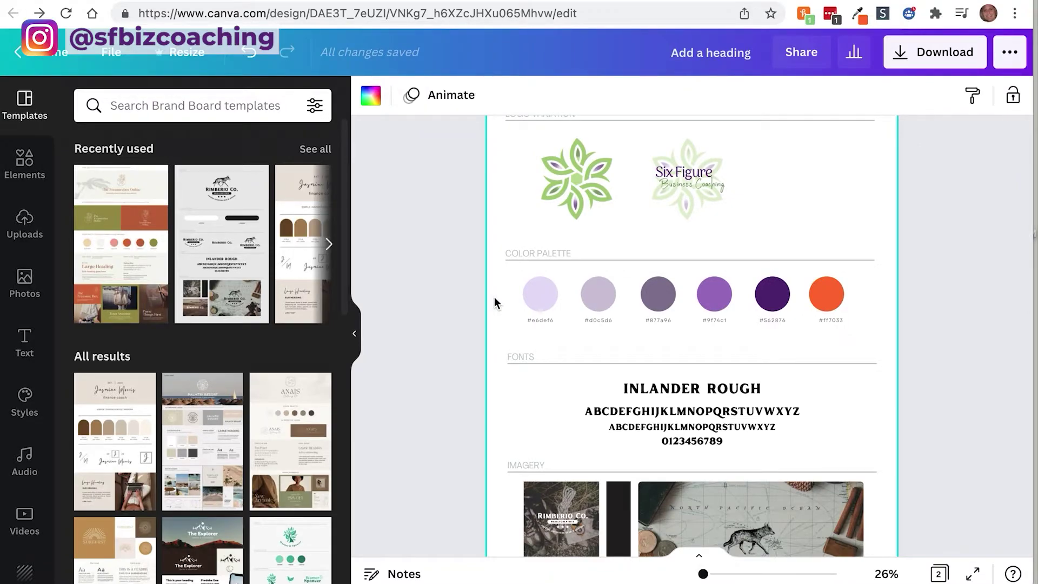
# Delete all of the template's Inlander Rough sample text from the Fonts section, along with the newly inserted subheading.
pyautogui.scroll(2, 494, 296)
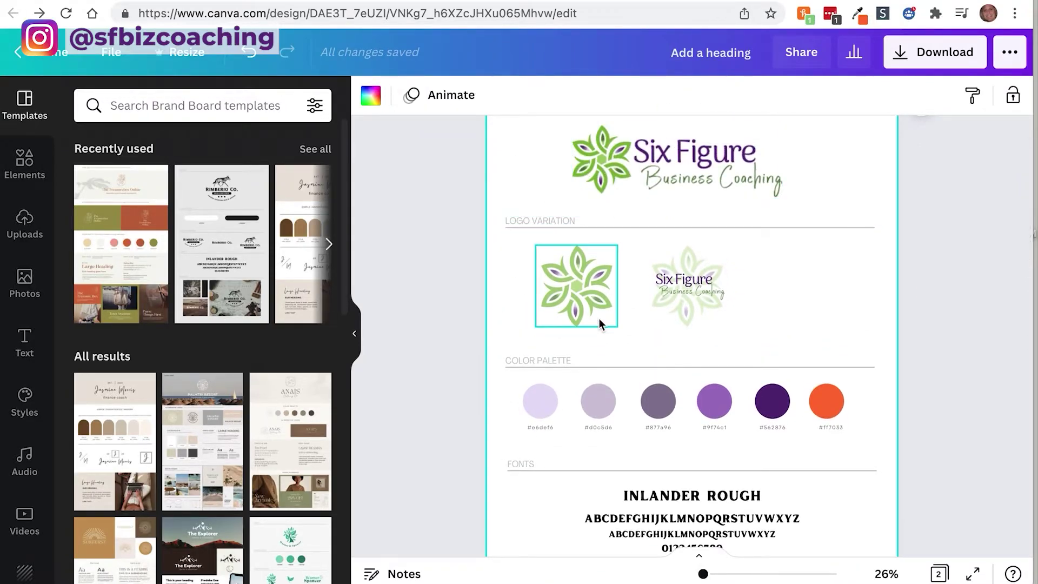
pyautogui.scroll(-4, 598, 318)
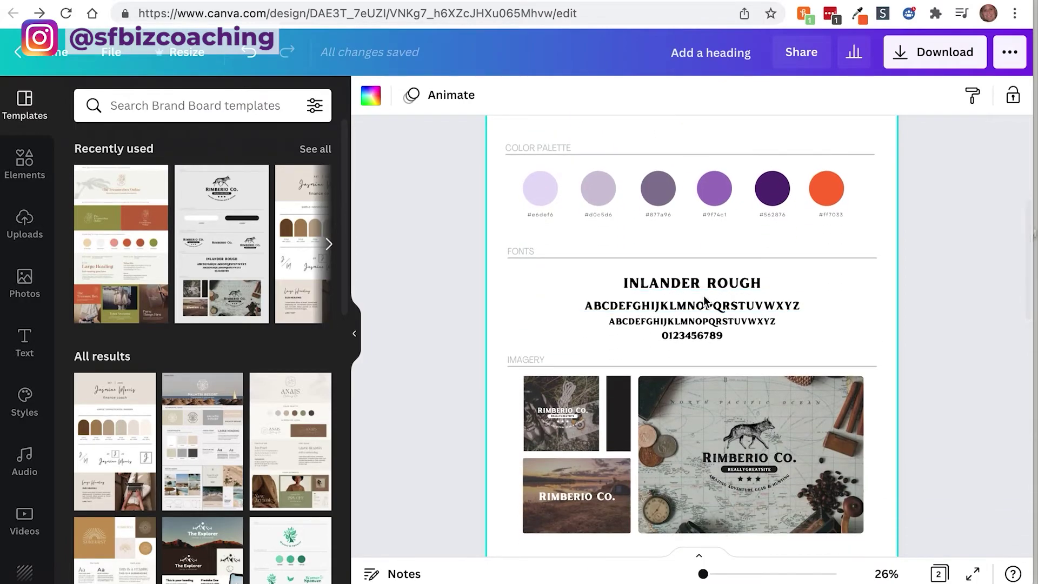
pyautogui.click(637, 282)
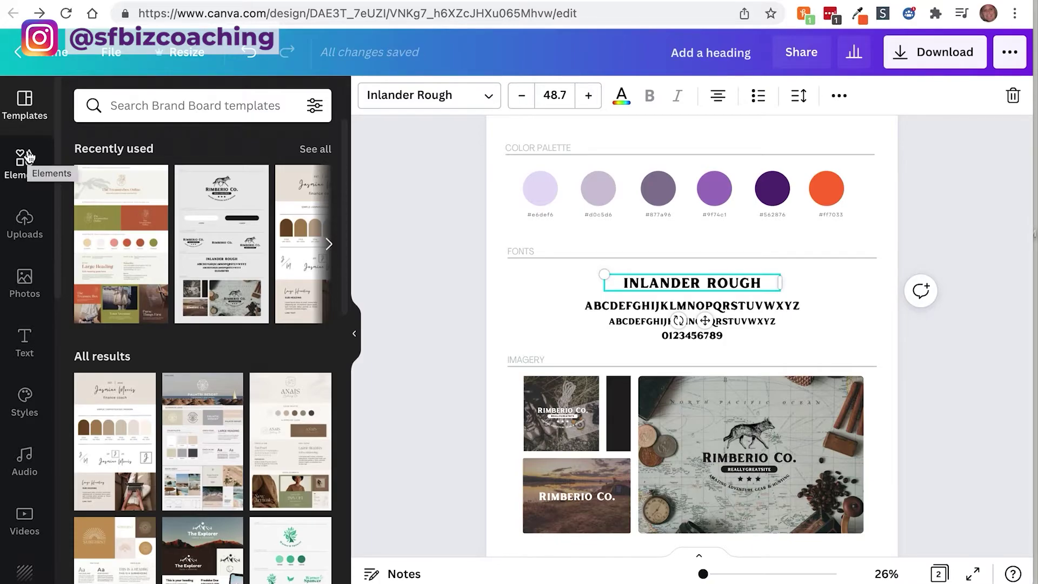
pyautogui.click(25, 343)
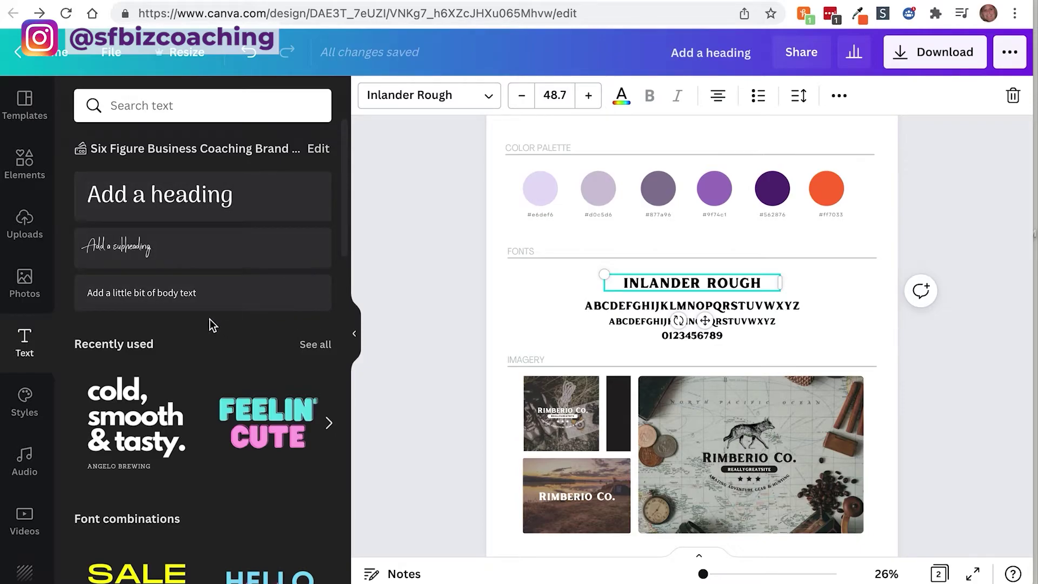
pyautogui.click(203, 244)
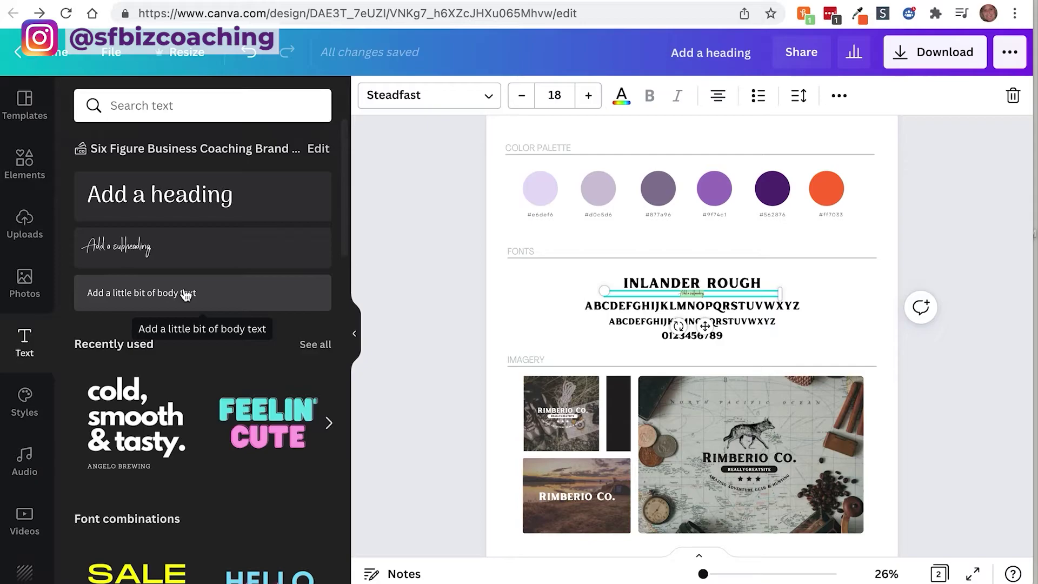
pyautogui.moveTo(520, 271); pyautogui.dragTo(741, 350)
pyautogui.press('Delete')
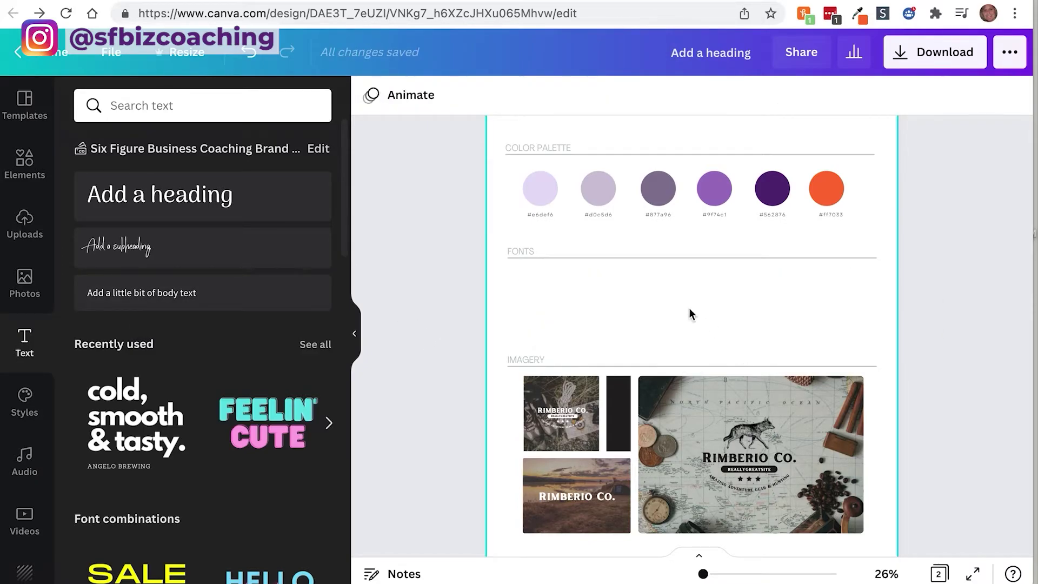
# Add a heading text box in the brand kit's heading font and set its font size to 64.
pyautogui.click(241, 202)
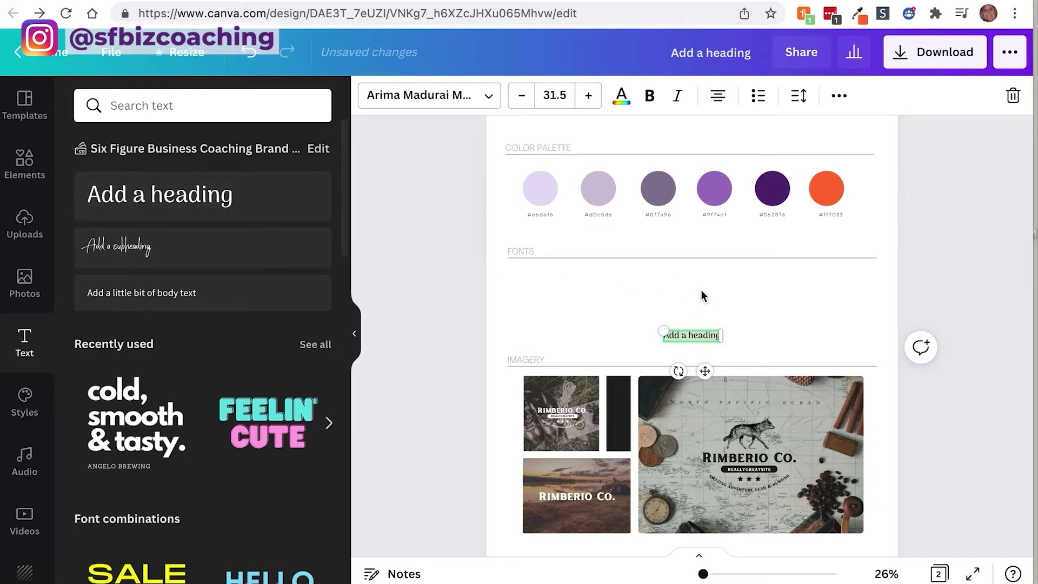
pyautogui.click(555, 95)
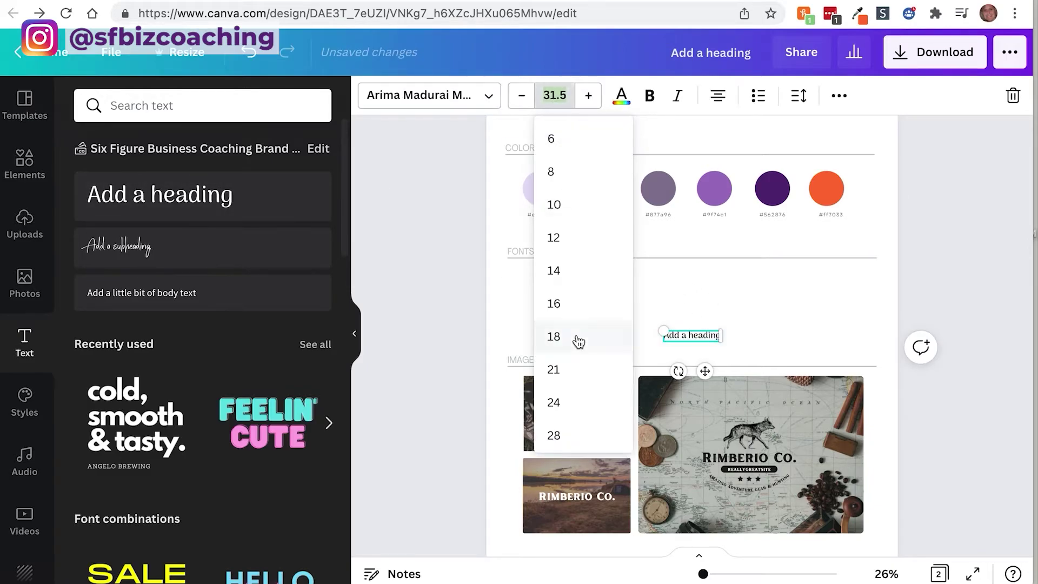
pyautogui.scroll(-3, 578, 378)
pyautogui.click(576, 361)
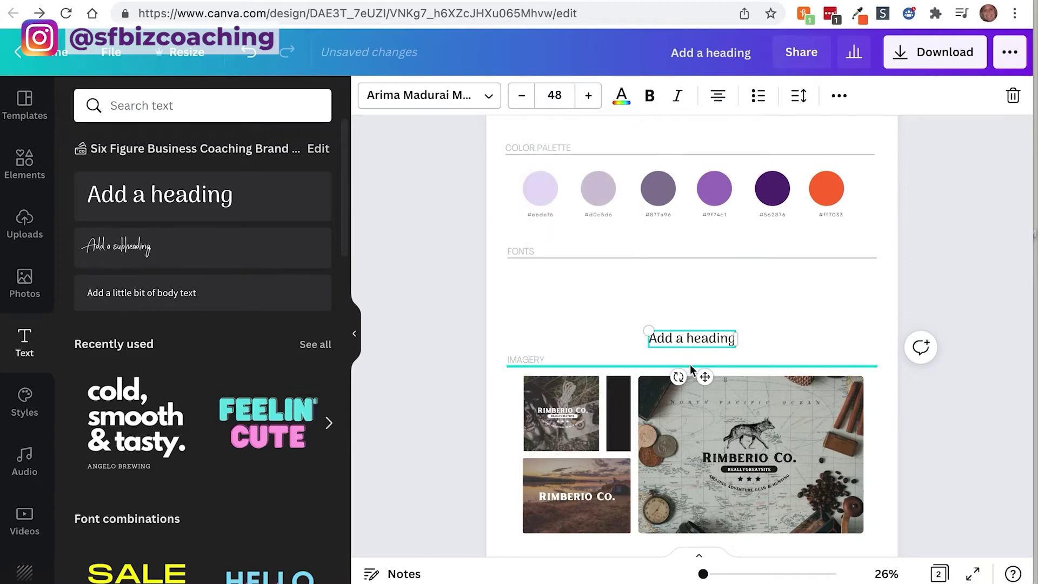
pyautogui.click(557, 97)
pyautogui.click(555, 349)
# Move the heading just below the Fonts divider and change its text to "Headline font: Arima Madurai medium".
pyautogui.moveTo(702, 343); pyautogui.dragTo(692, 280)
pyautogui.write('Headline font')
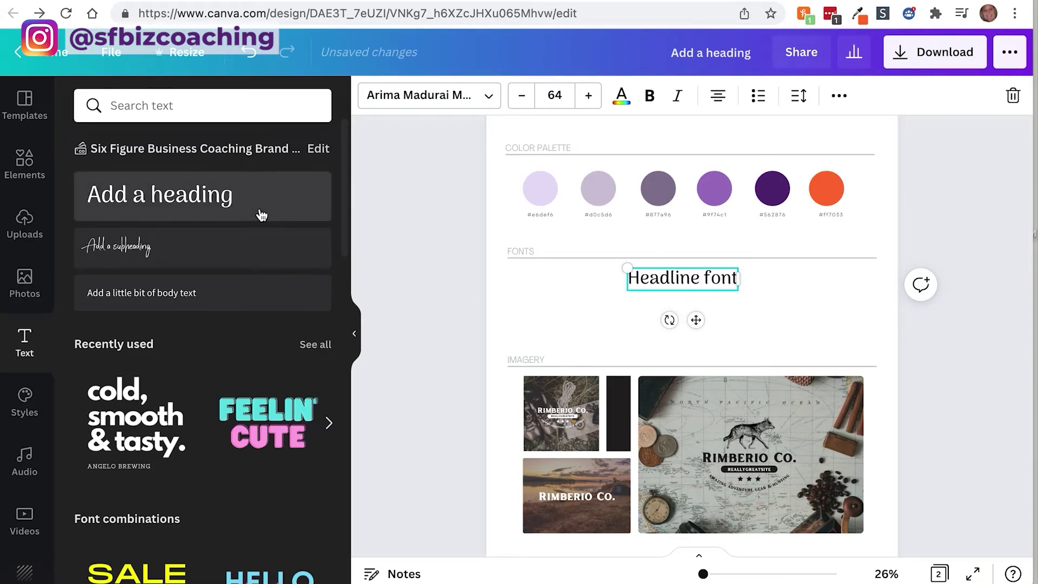
pyautogui.click(387, 101)
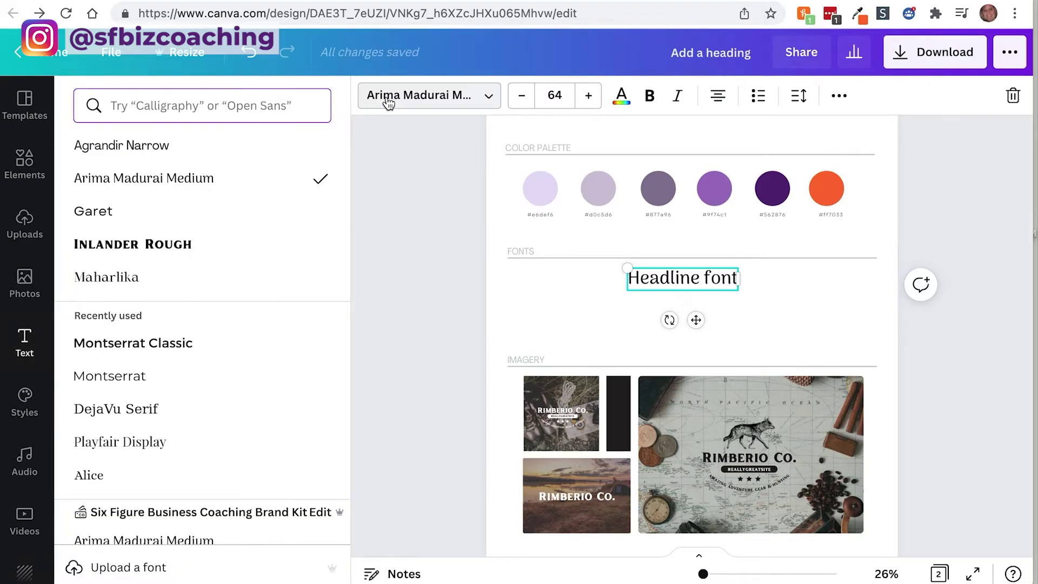
pyautogui.click(735, 278)
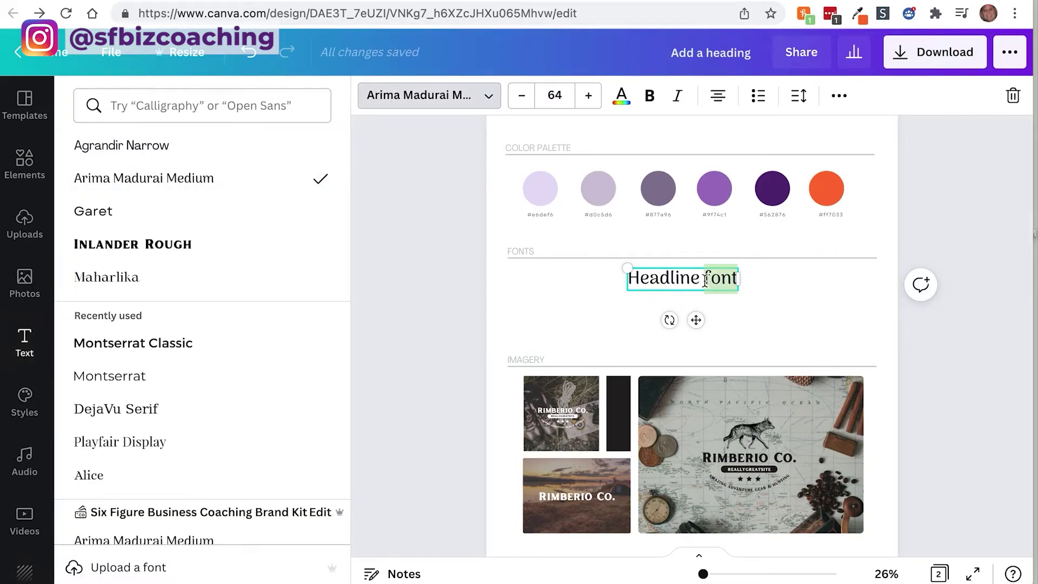
pyautogui.write(': Arima Madurai medium')
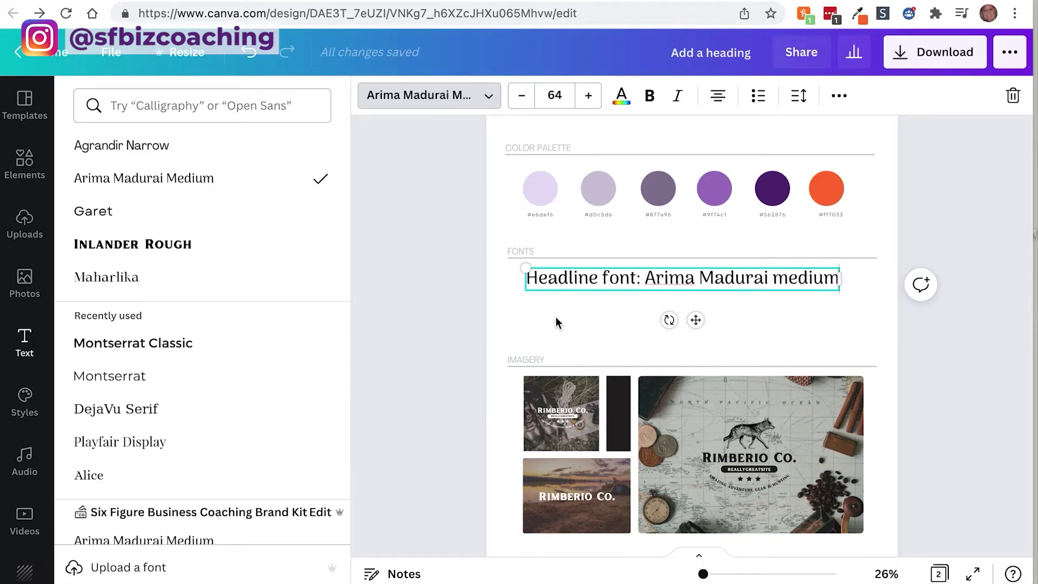
pyautogui.press('Escape')
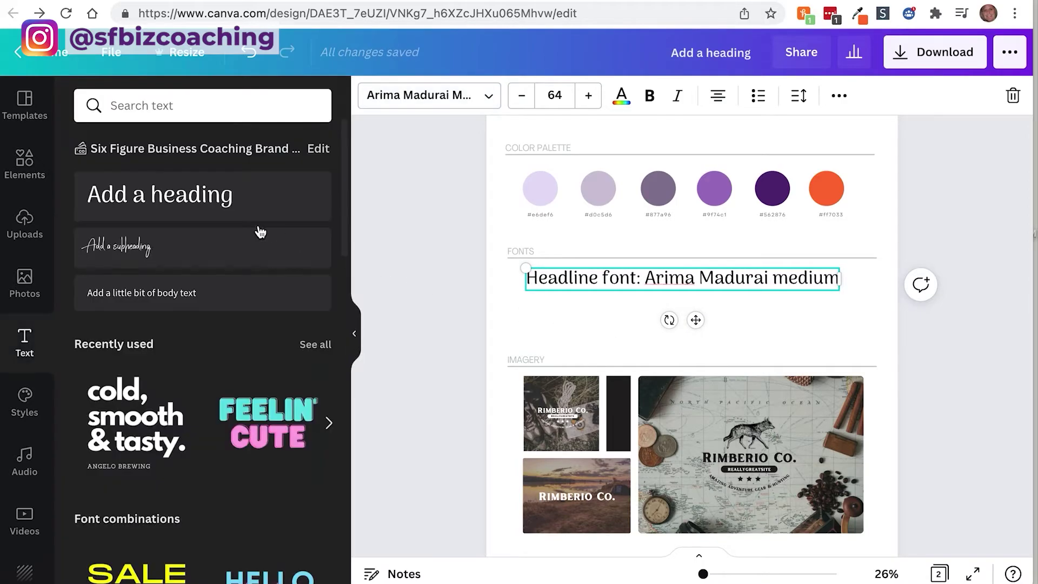
# Add a subheading text box in the brand kit's subheading font and set its font size to 72.
pyautogui.click(231, 255)
pyautogui.click(555, 95)
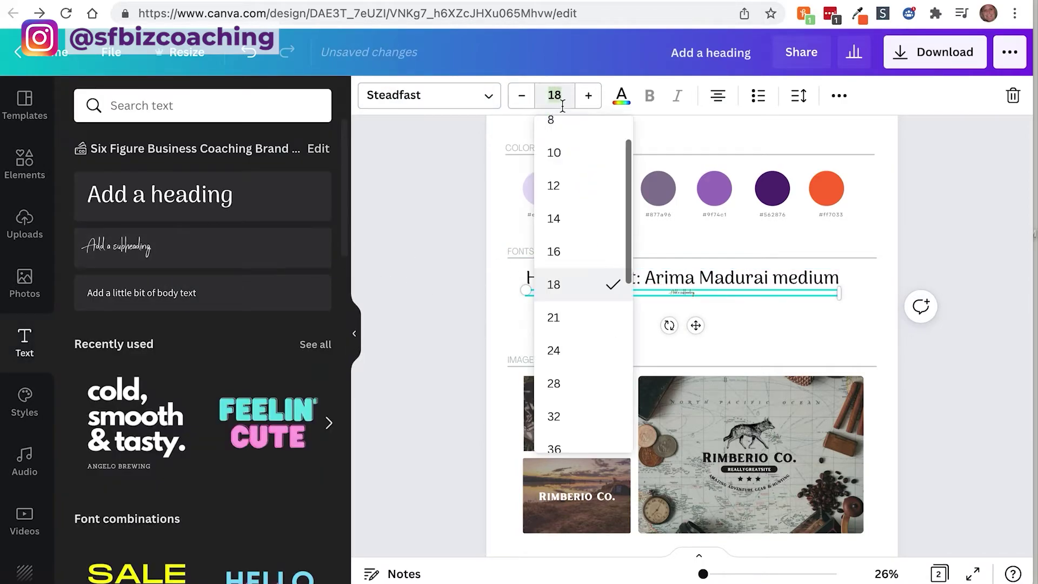
pyautogui.scroll(-3, 578, 412)
pyautogui.click(573, 332)
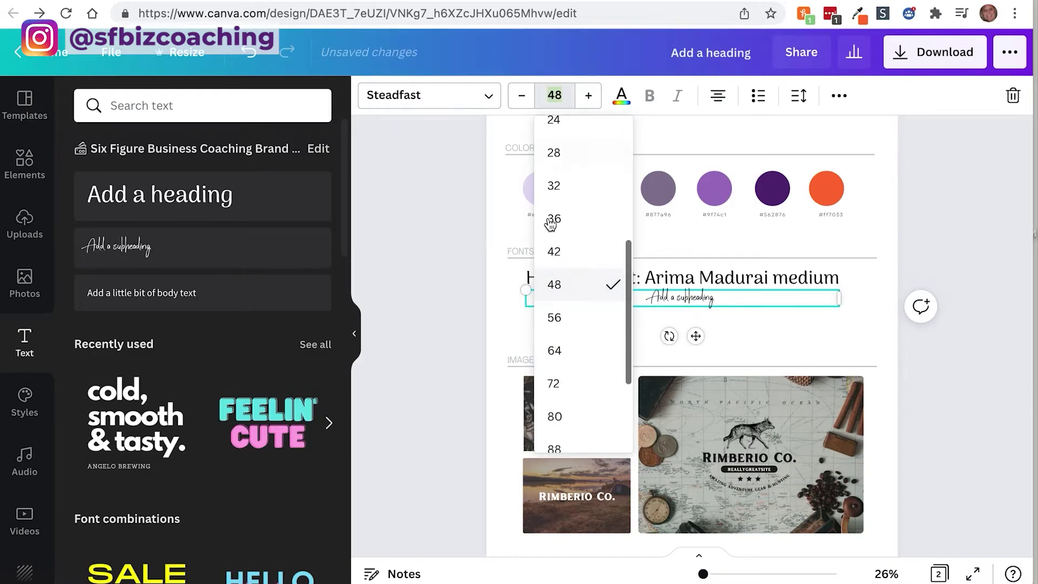
pyautogui.click(556, 382)
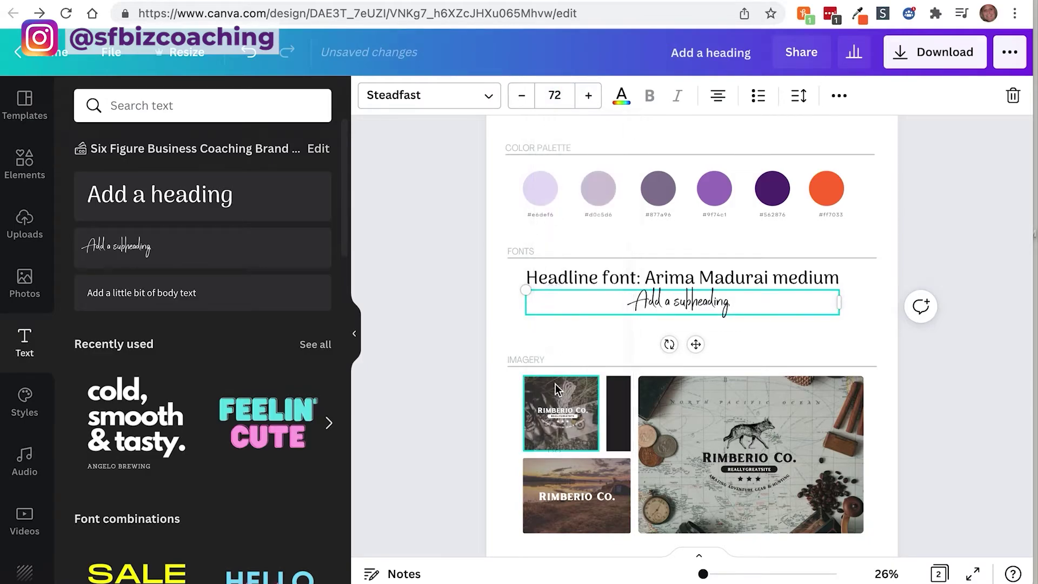
# Replace the subheading's text with "Fun Font: Steadfast".
pyautogui.tripleClick(673, 301)
pyautogui.press('BackSpace')
pyautogui.write('Fun F')
pyautogui.write('ont: S')
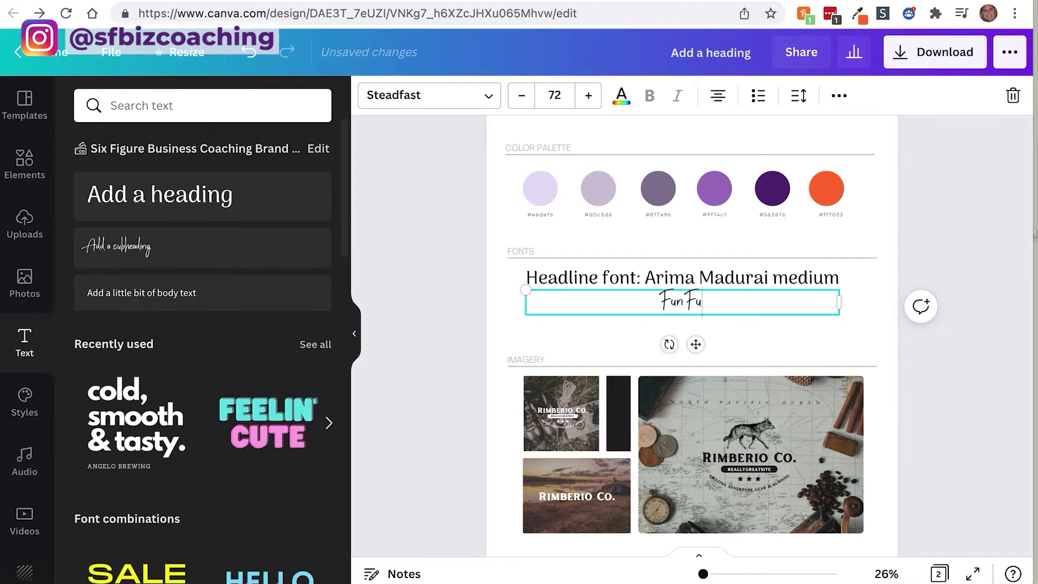
pyautogui.write('teadfast')
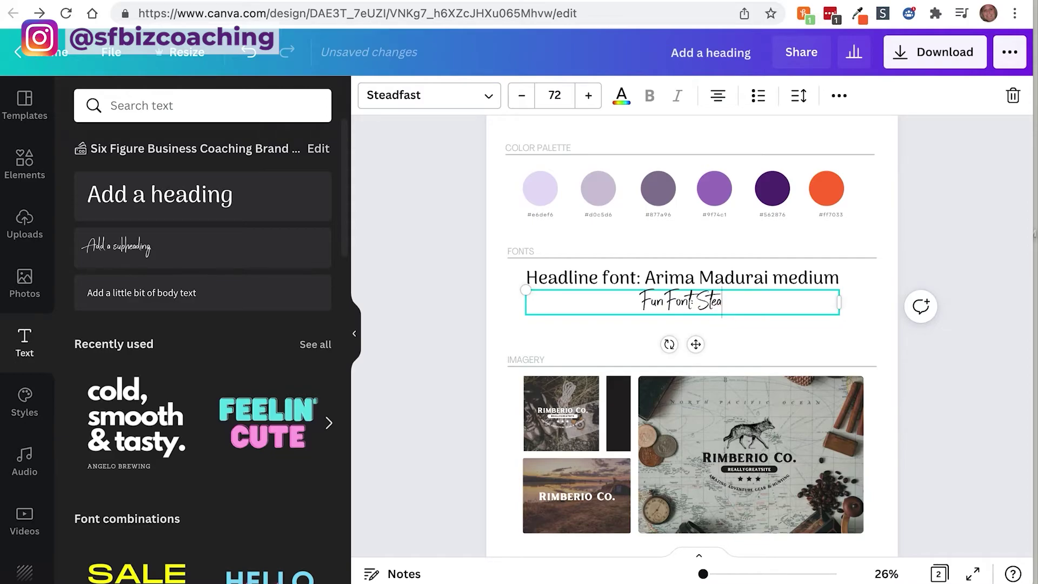
pyautogui.press('Left')
pyautogui.press('Left')
pyautogui.press('Left')
pyautogui.press('BackSpace')
pyautogui.write('f')
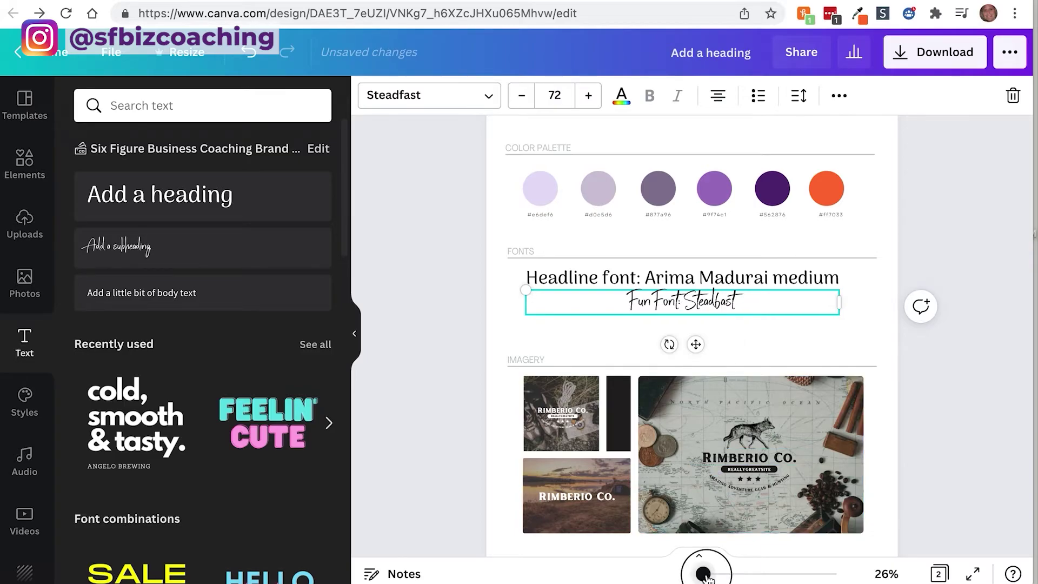
# Widen the letter spacing of the "Fun Font: Steadfast" line to make the script easier to read.
pyautogui.moveTo(703, 573); pyautogui.dragTo(707, 574)
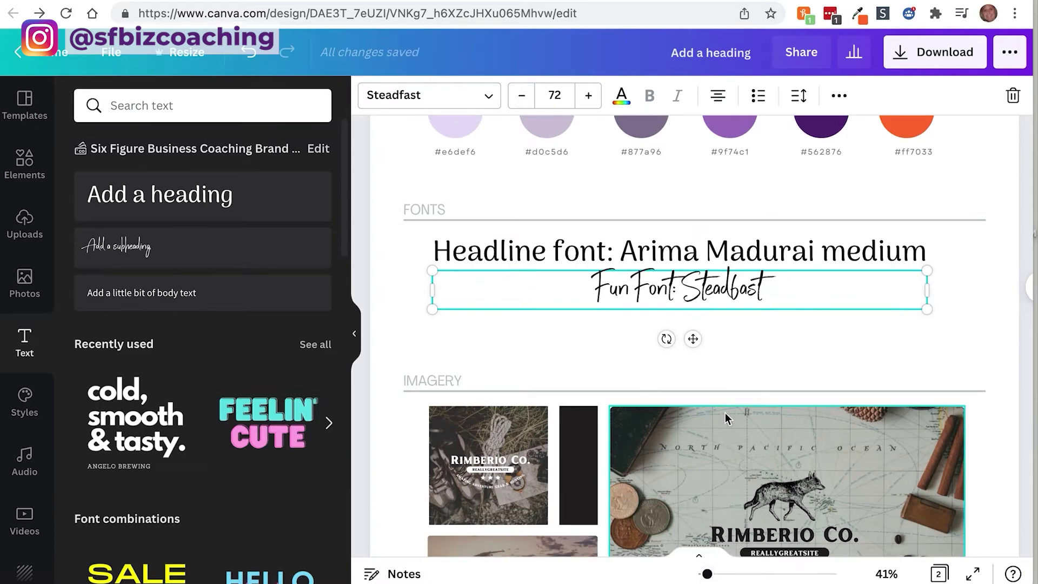
pyautogui.doubleClick(722, 288)
pyautogui.click(738, 336)
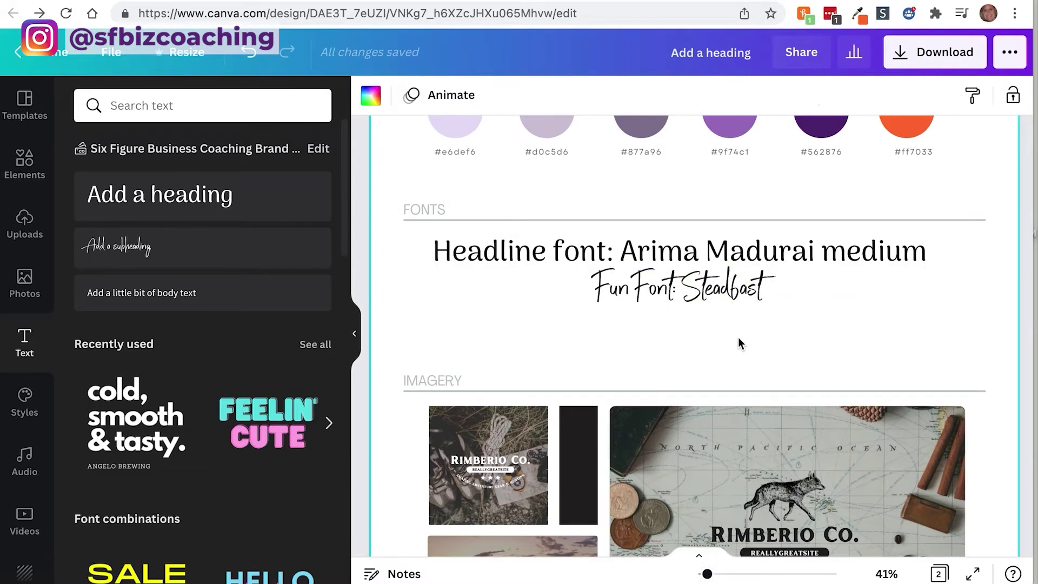
pyautogui.click(682, 306)
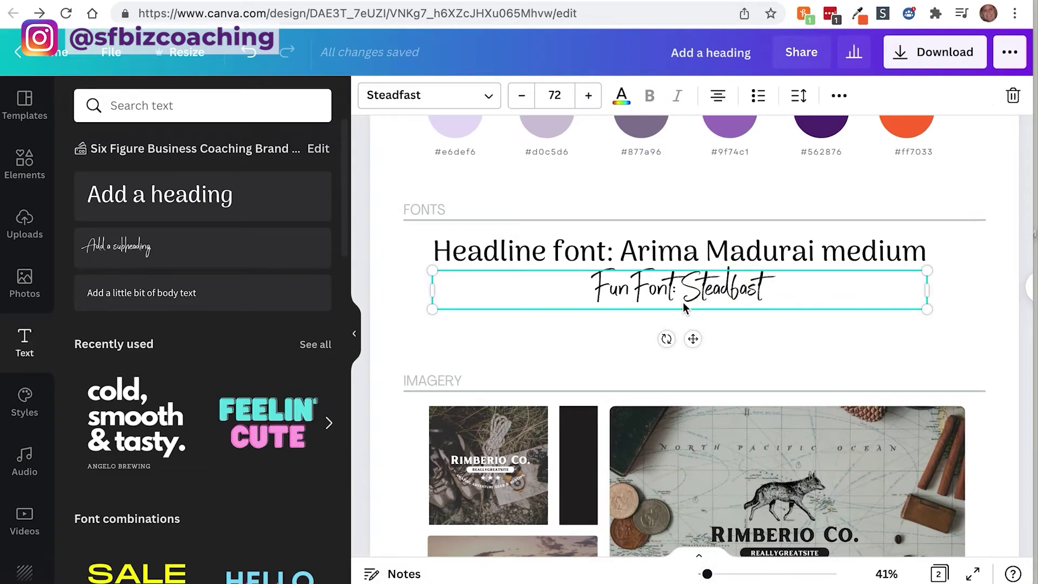
pyautogui.click(797, 97)
pyautogui.moveTo(876, 151); pyautogui.dragTo(893, 154)
pyautogui.click(865, 318)
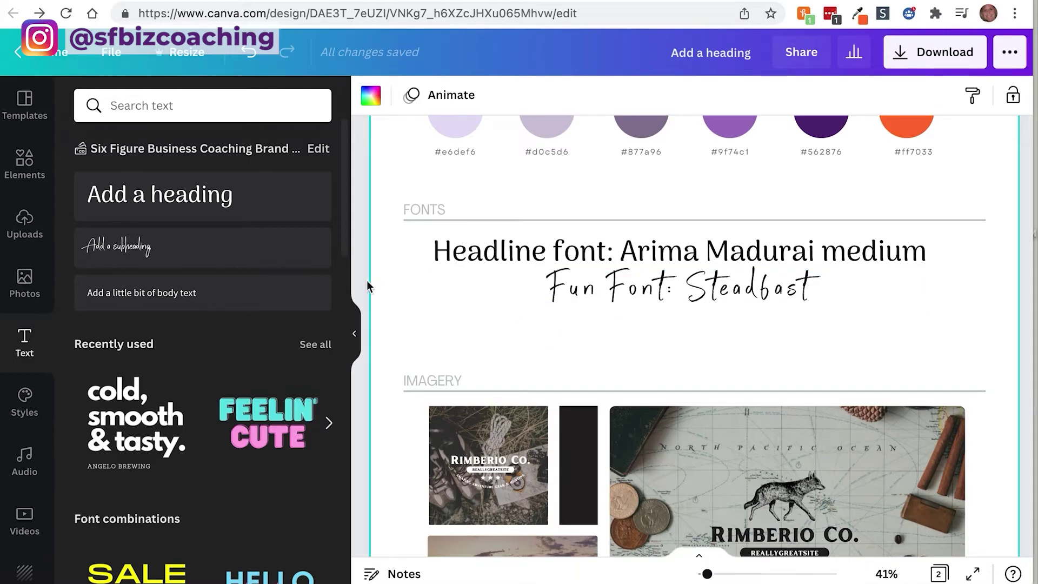
# Add a brand kit body text box reading "Body text font: Source Sans Pro" and set its font size to 48.
pyautogui.click(185, 296)
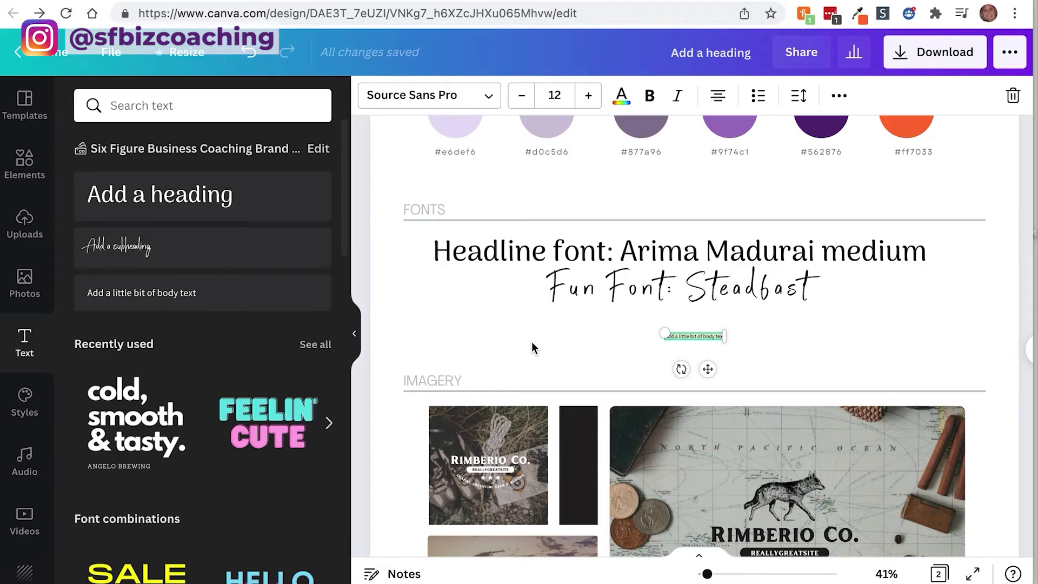
pyautogui.moveTo(664, 336); pyautogui.dragTo(682, 335)
pyautogui.write('Source Sans Pro')
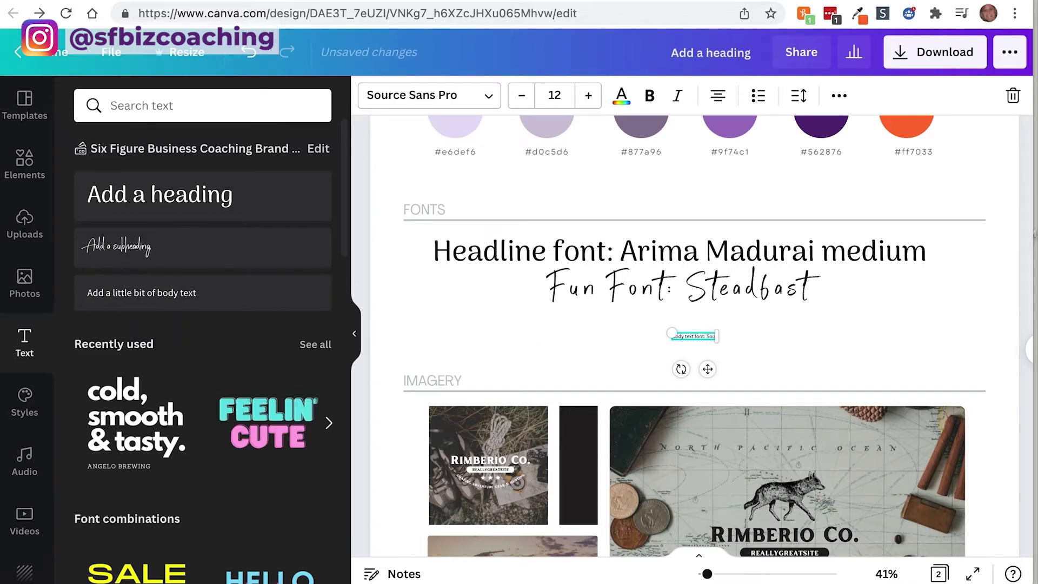
pyautogui.click(554, 96)
pyautogui.scroll(-2, 584, 389)
pyautogui.click(576, 433)
pyautogui.click(555, 95)
pyautogui.click(553, 320)
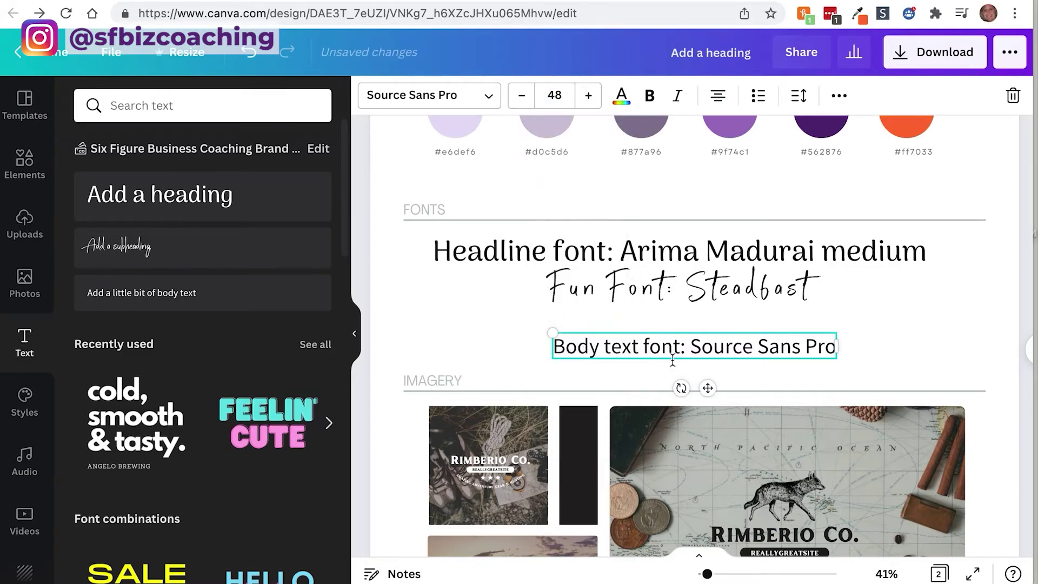
# Place the body text line below the fun font line, and nudge both down to even out the spacing in the Fonts section.
pyautogui.click(931, 346)
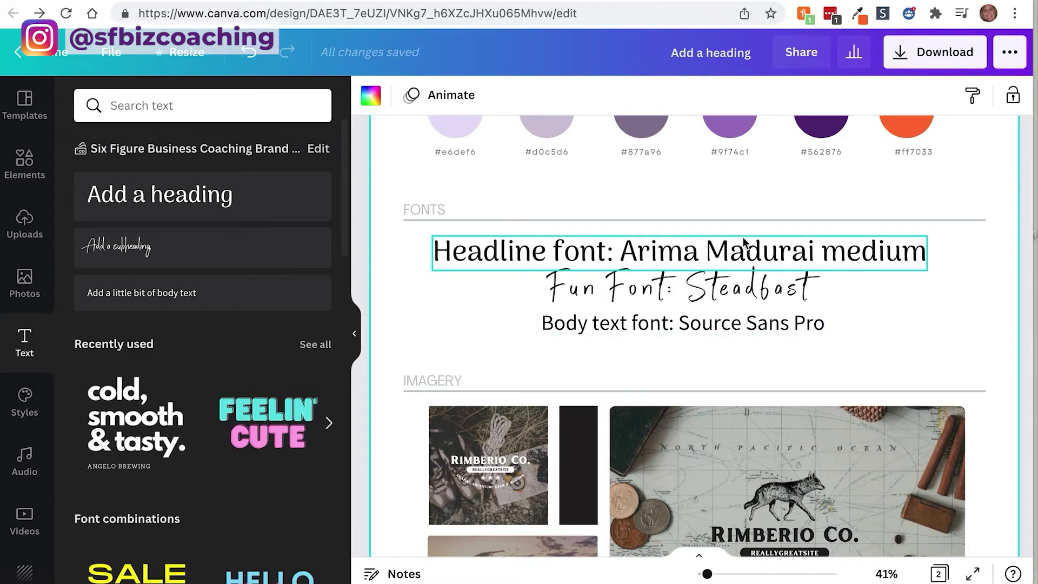
pyautogui.moveTo(747, 324); pyautogui.dragTo(748, 346)
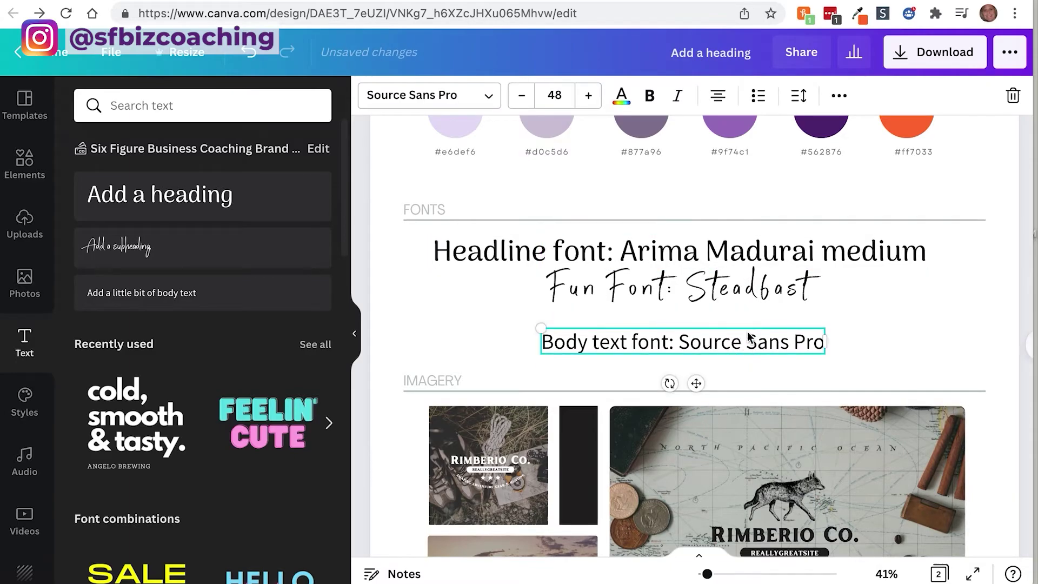
pyautogui.moveTo(737, 286); pyautogui.dragTo(738, 296)
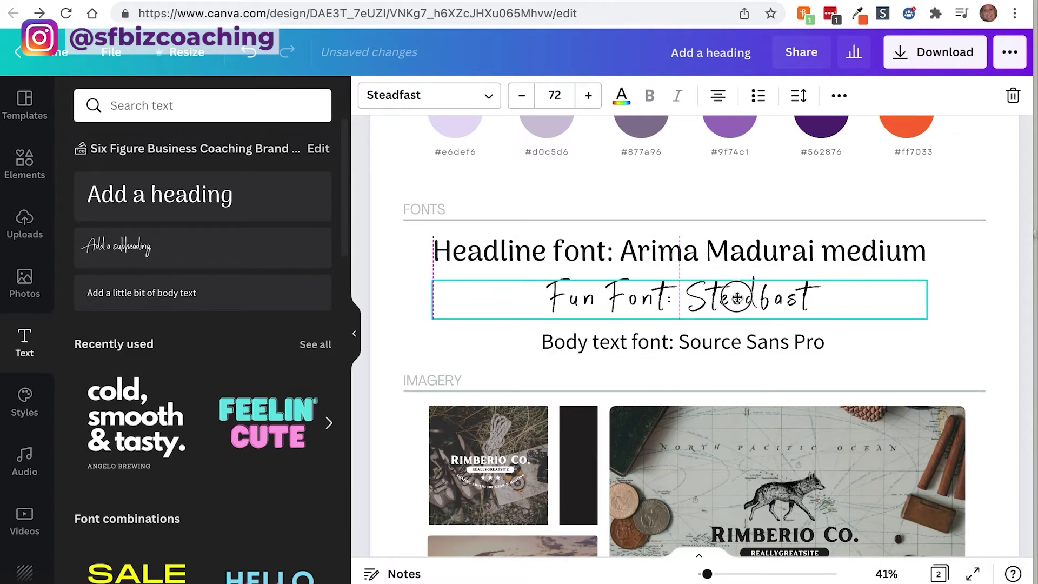
pyautogui.click(910, 349)
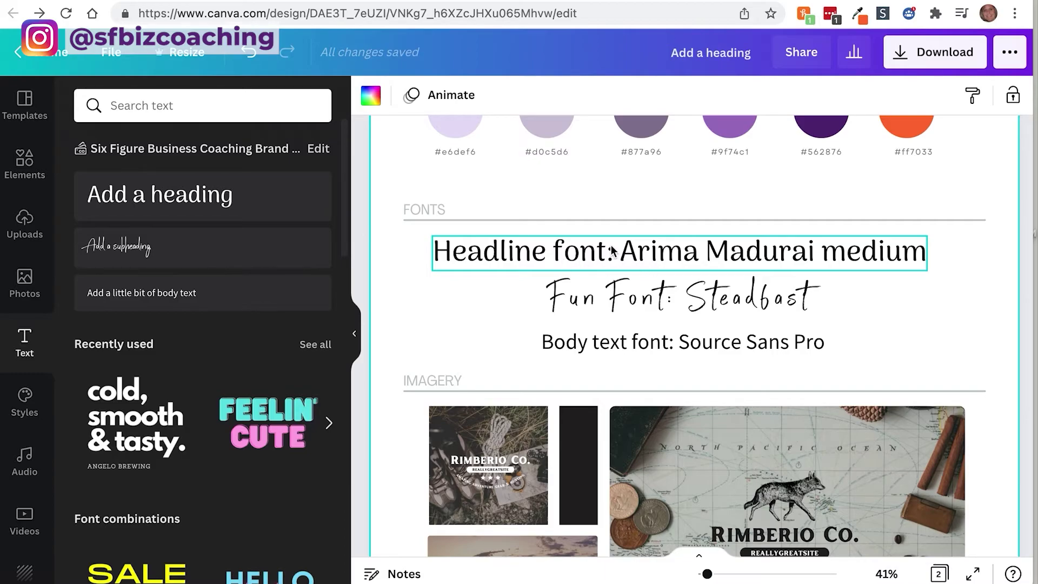
# Delete all the template's placeholder images under the Imagery heading.
pyautogui.scroll(-4, 620, 316)
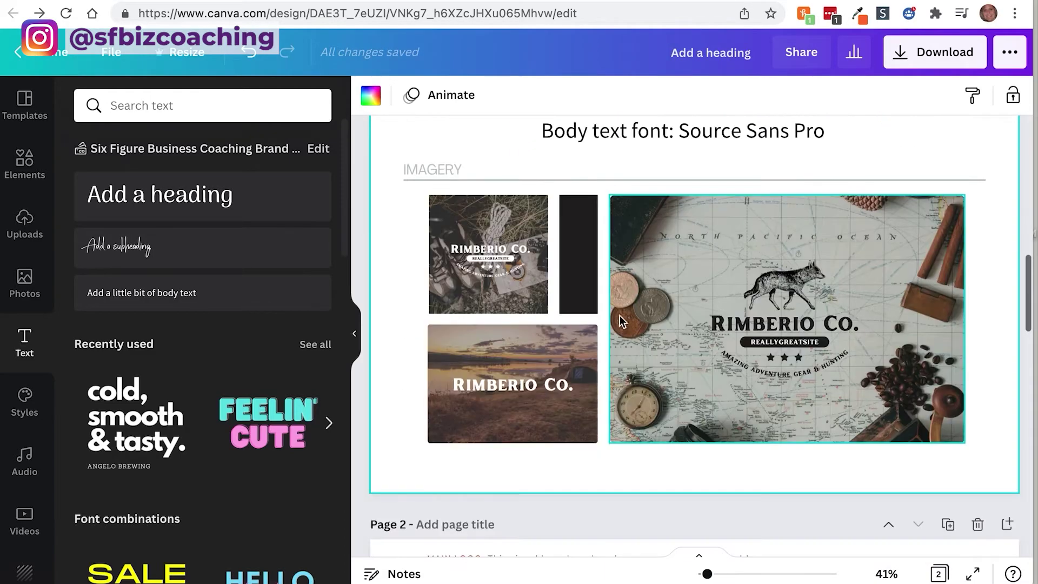
pyautogui.moveTo(414, 200)
pyautogui.mouseDown()
pyautogui.moveTo(463, 212)
pyautogui.moveTo(697, 440)
pyautogui.mouseUp()
pyautogui.press('Delete')
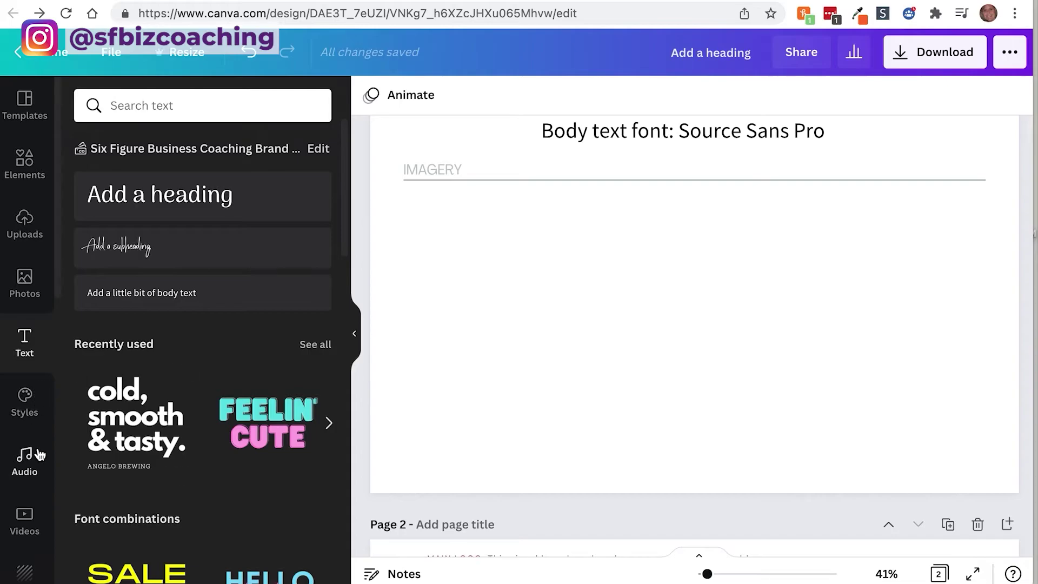
# Add the brand kit photo of the two women in sunglasses to the Imagery section.
pyautogui.scroll(-2, 32, 454)
pyautogui.scroll(-1, 37, 454)
pyautogui.scroll(3, 37, 455)
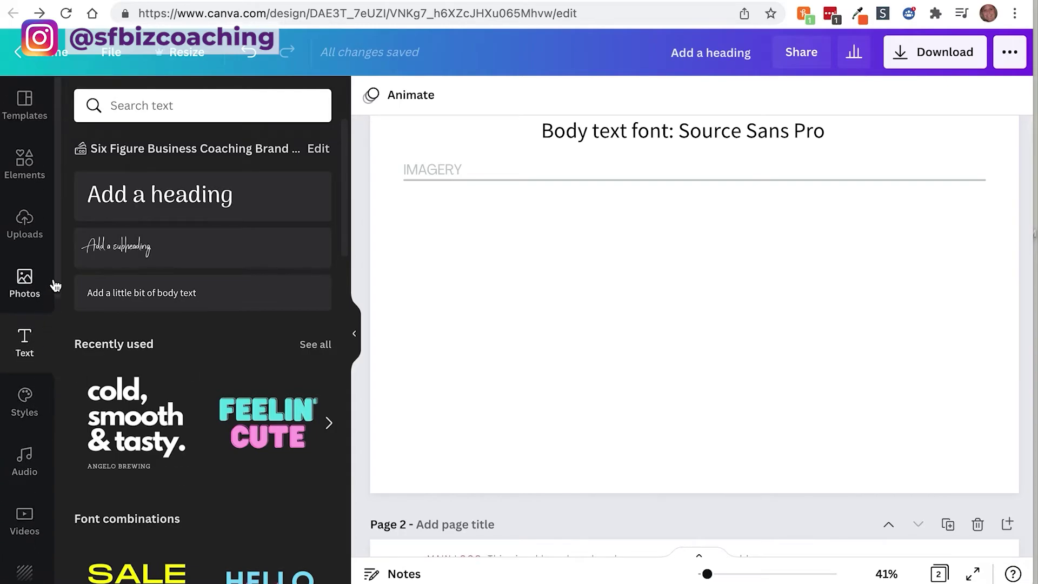
pyautogui.scroll(-5, 24, 216)
pyautogui.click(24, 436)
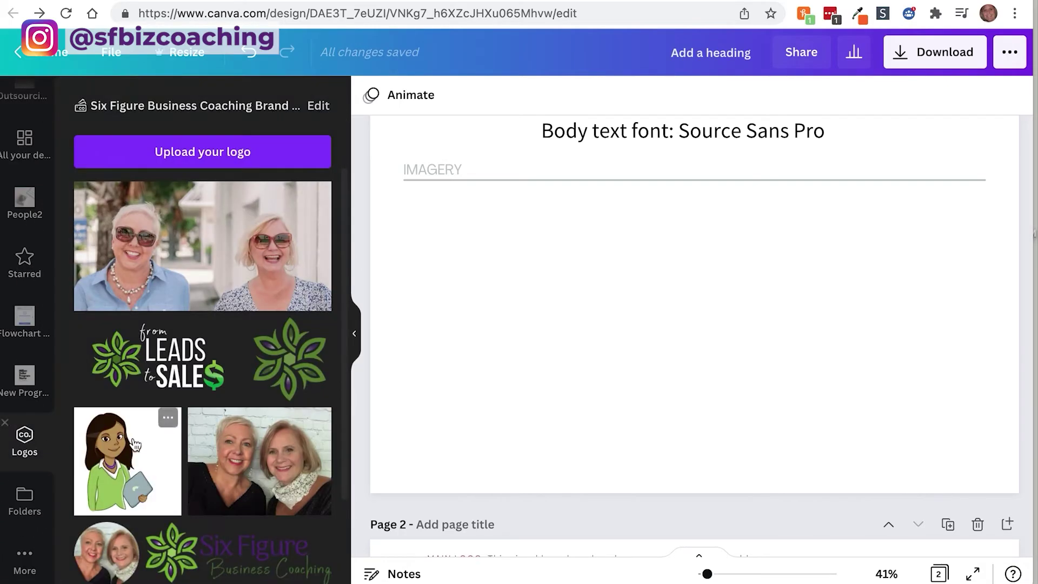
pyautogui.click(164, 289)
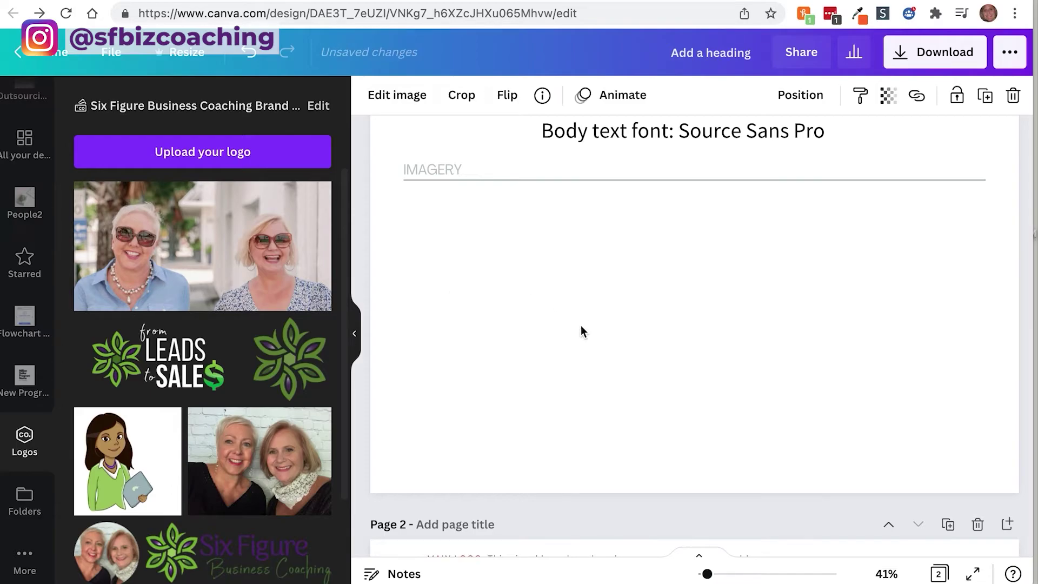
pyautogui.scroll(-3, 801, 384)
pyautogui.click(803, 386)
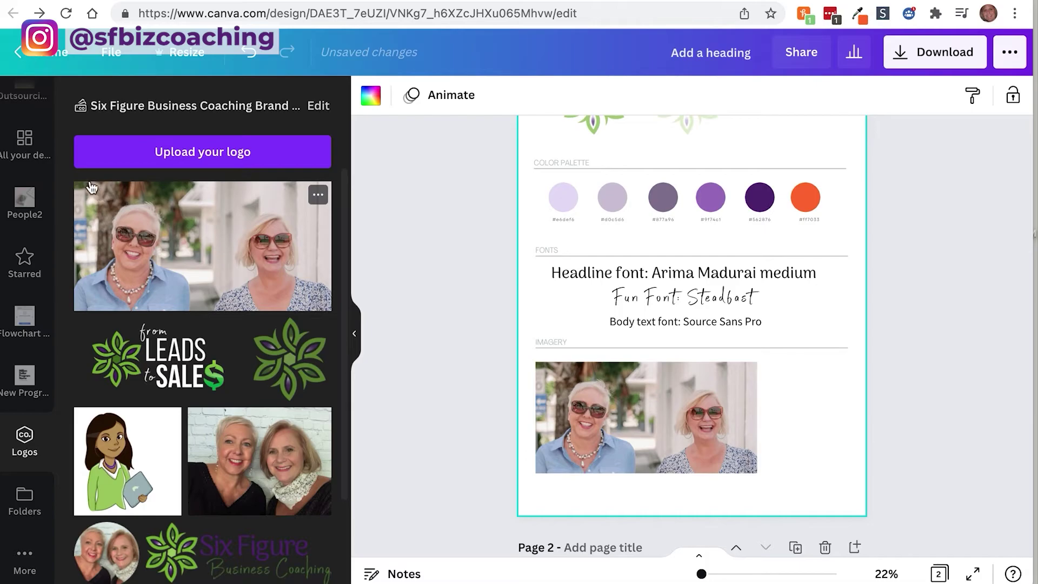
# Search the elements library for "frames".
pyautogui.scroll(10, 29, 157)
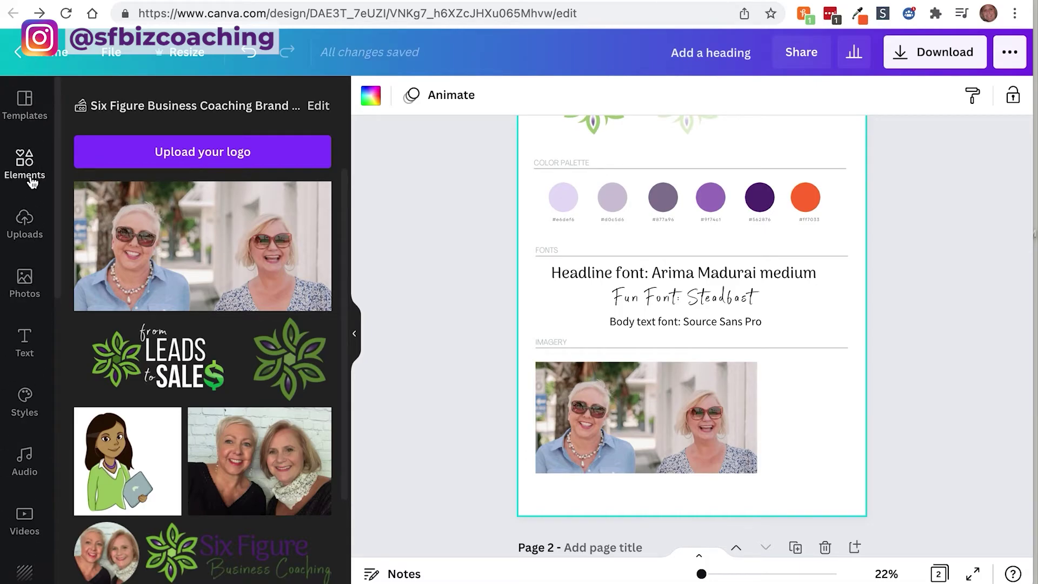
pyautogui.click(25, 162)
pyautogui.click(148, 107)
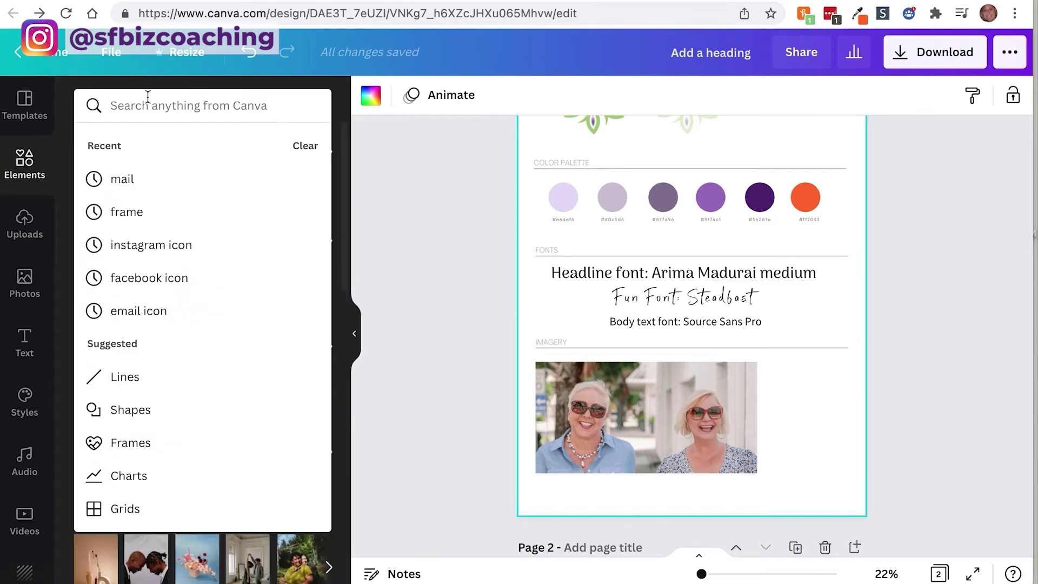
pyautogui.write('frames')
pyautogui.press('Return')
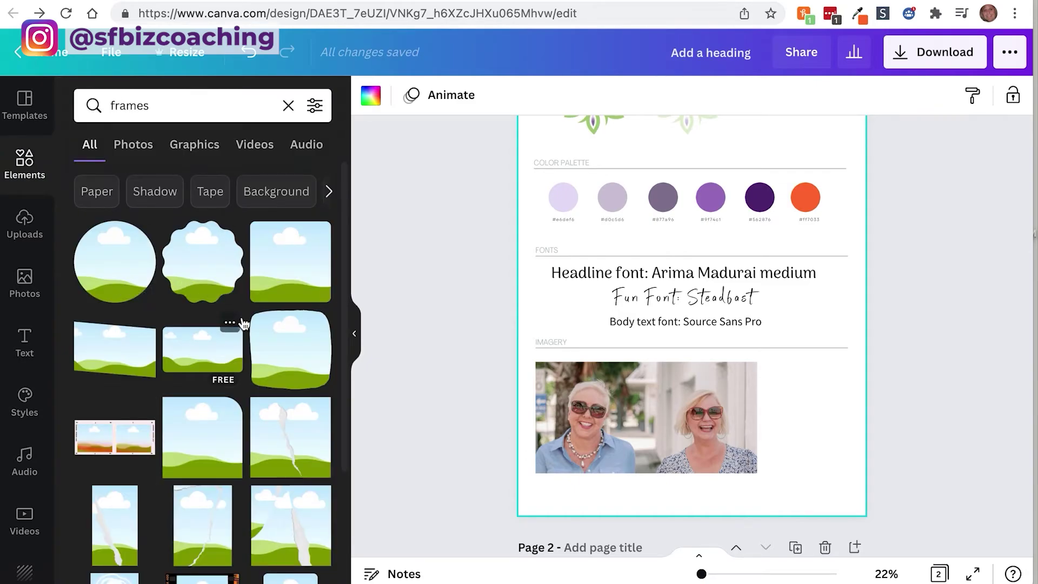
# Put the sunglasses photo into a desktop monitor frame, and shrink it to fit just below the Imagery heading.
pyautogui.scroll(-5, 209, 382)
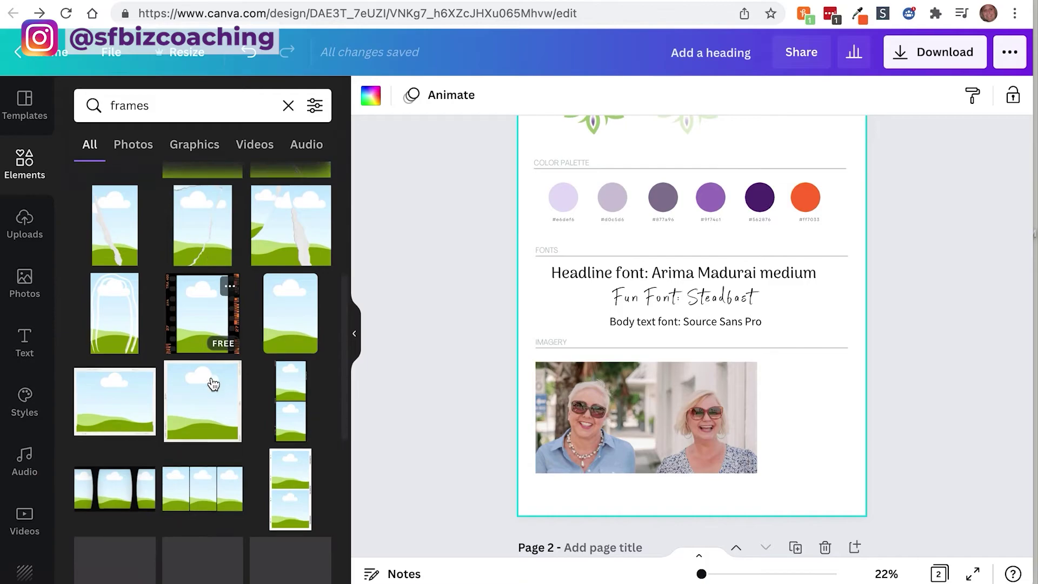
pyautogui.scroll(-5, 212, 383)
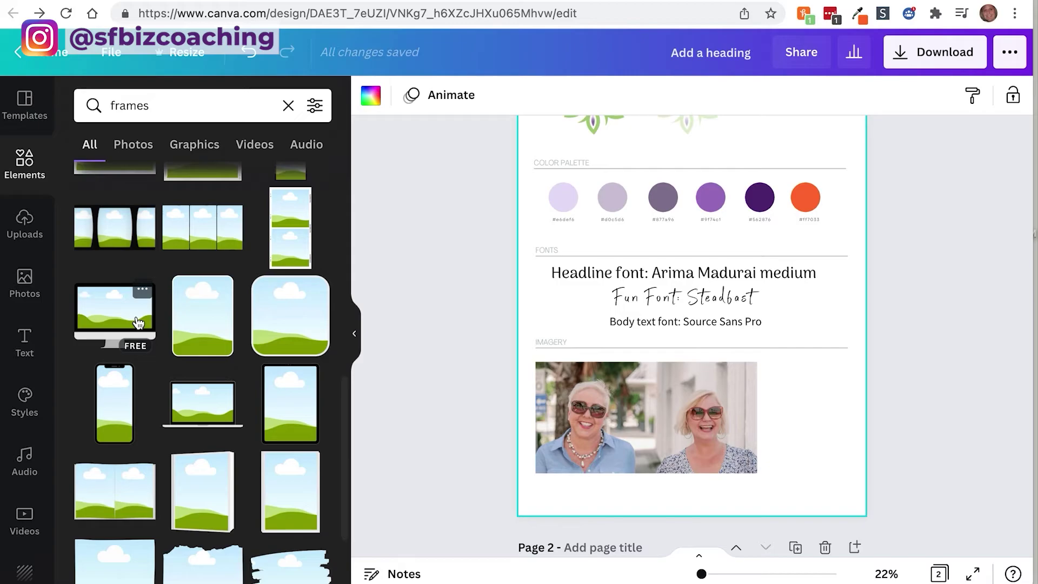
pyautogui.moveTo(138, 323); pyautogui.dragTo(662, 439)
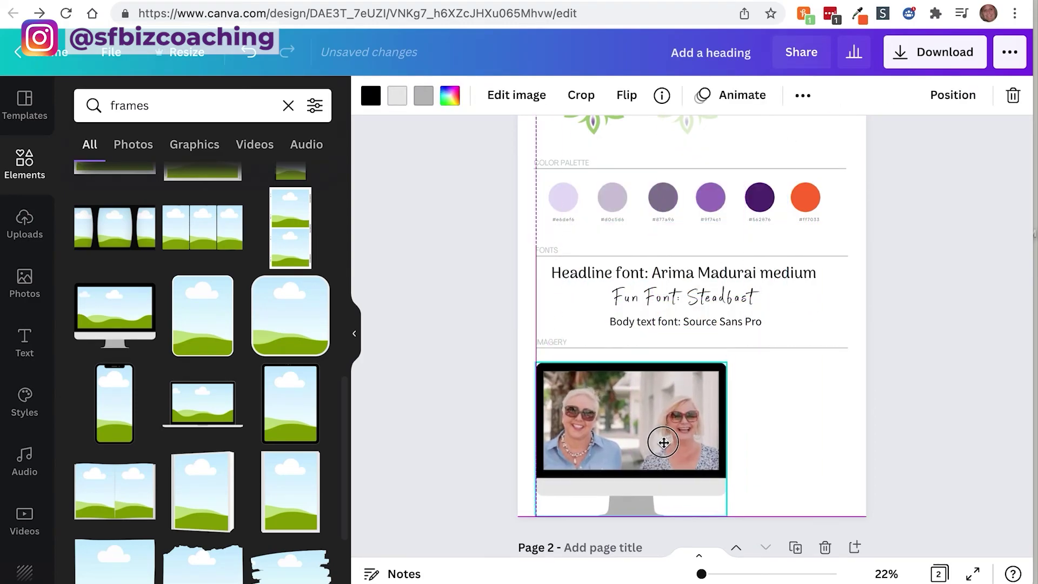
pyautogui.moveTo(726, 500); pyautogui.dragTo(651, 442)
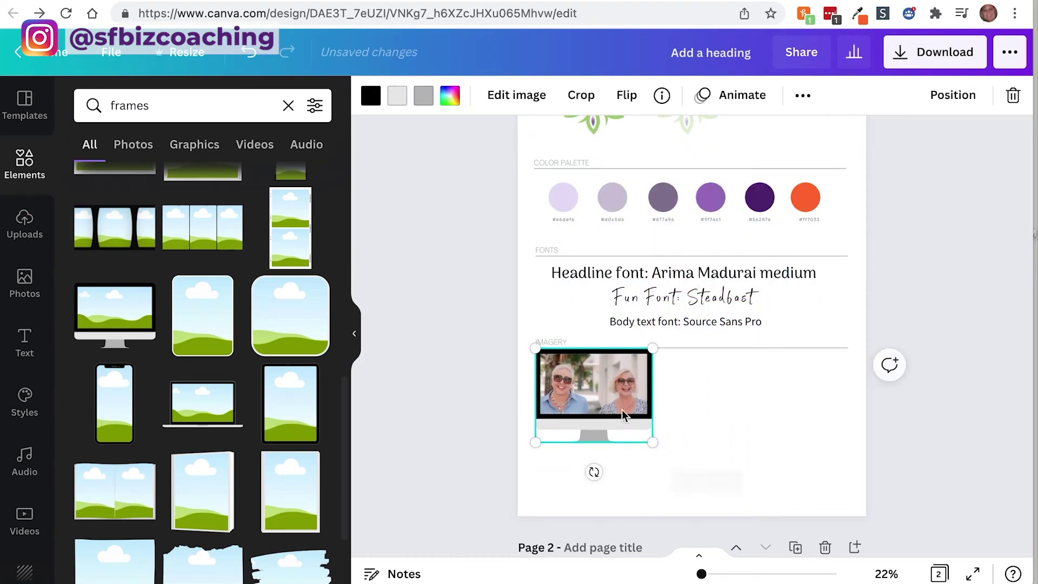
pyautogui.moveTo(615, 402); pyautogui.dragTo(615, 417)
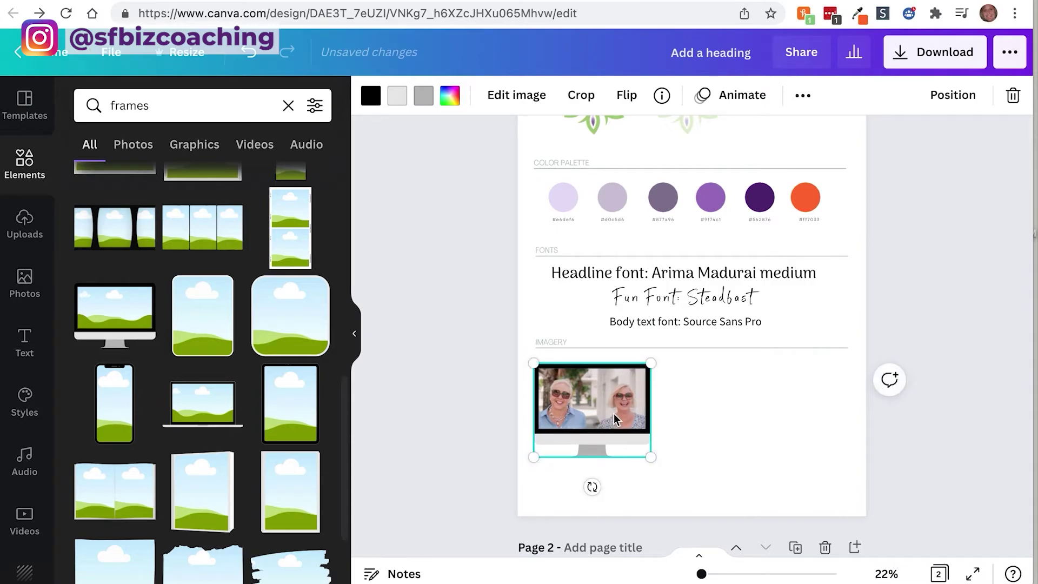
pyautogui.click(202, 403)
pyautogui.moveTo(737, 234); pyautogui.dragTo(790, 403)
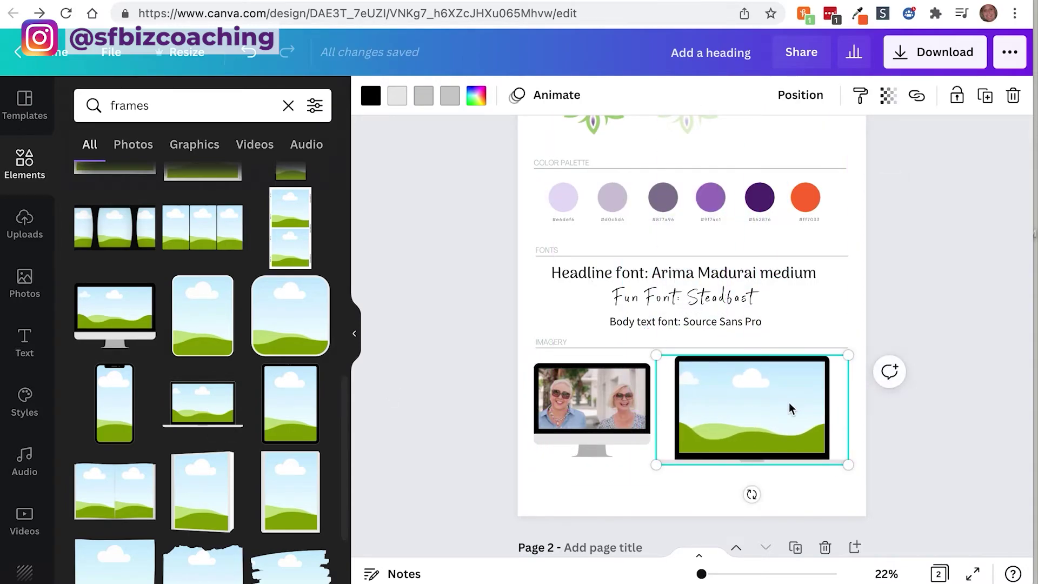
pyautogui.scroll(-5, 23, 466)
pyautogui.click(23, 466)
pyautogui.scroll(-3, 113, 458)
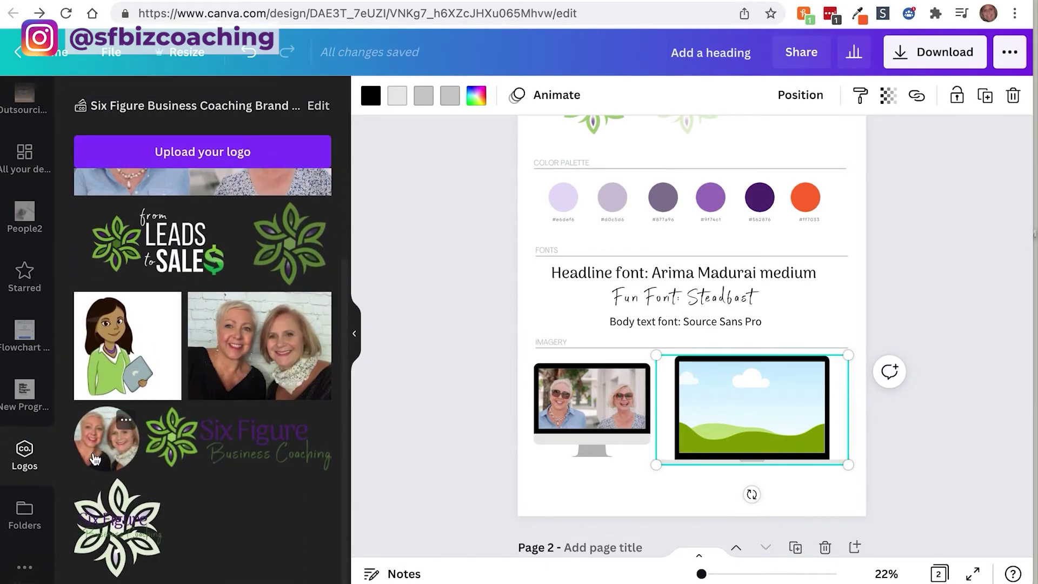
pyautogui.press('Delete')
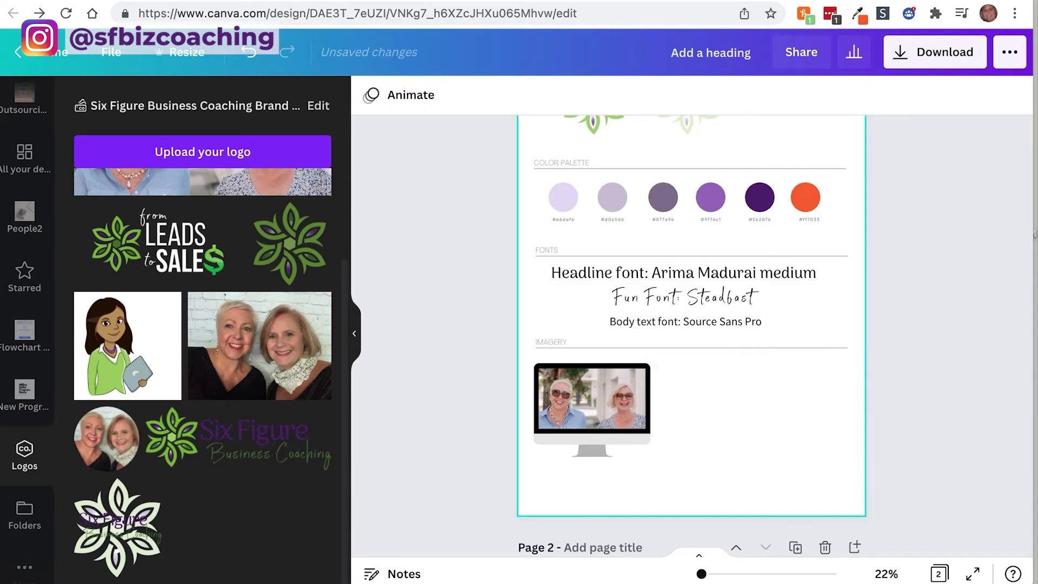
# Place the round brand kit photo beside the monitor mockup and caption it "email signature picture" using a copy of the body text line.
pyautogui.click(107, 438)
pyautogui.moveTo(769, 300); pyautogui.dragTo(706, 405)
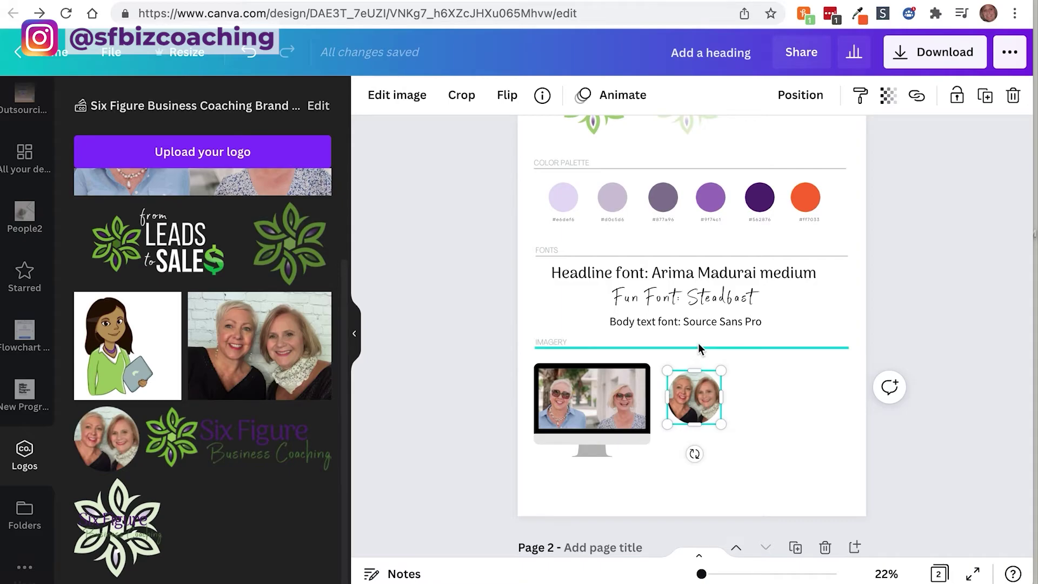
pyautogui.click(694, 327)
pyautogui.click(730, 476)
pyautogui.write('Body text font: Source Sans Pro')
pyautogui.moveTo(725, 331); pyautogui.dragTo(717, 475)
pyautogui.doubleClick(702, 442)
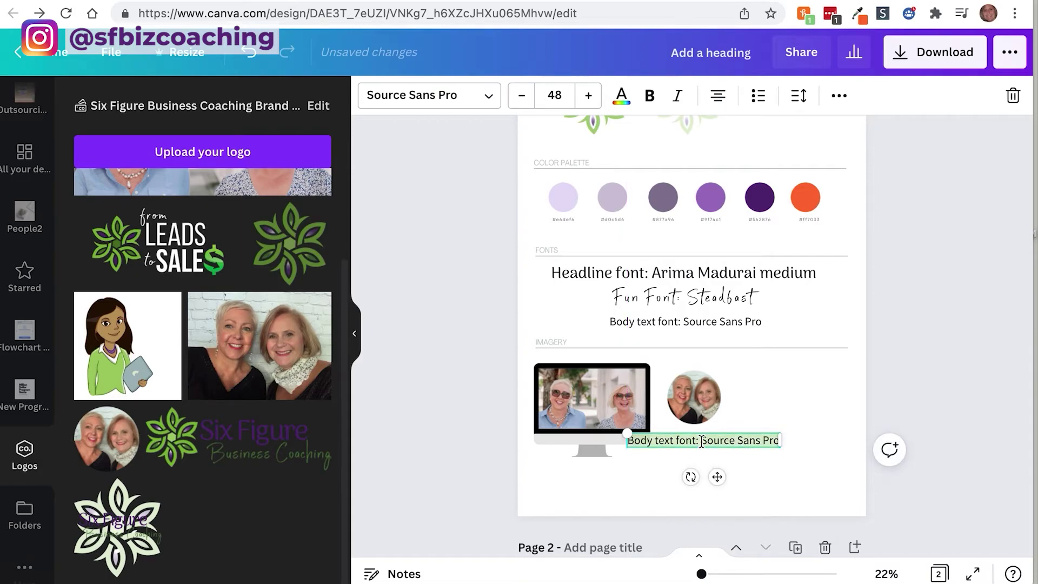
pyautogui.write('email signa')
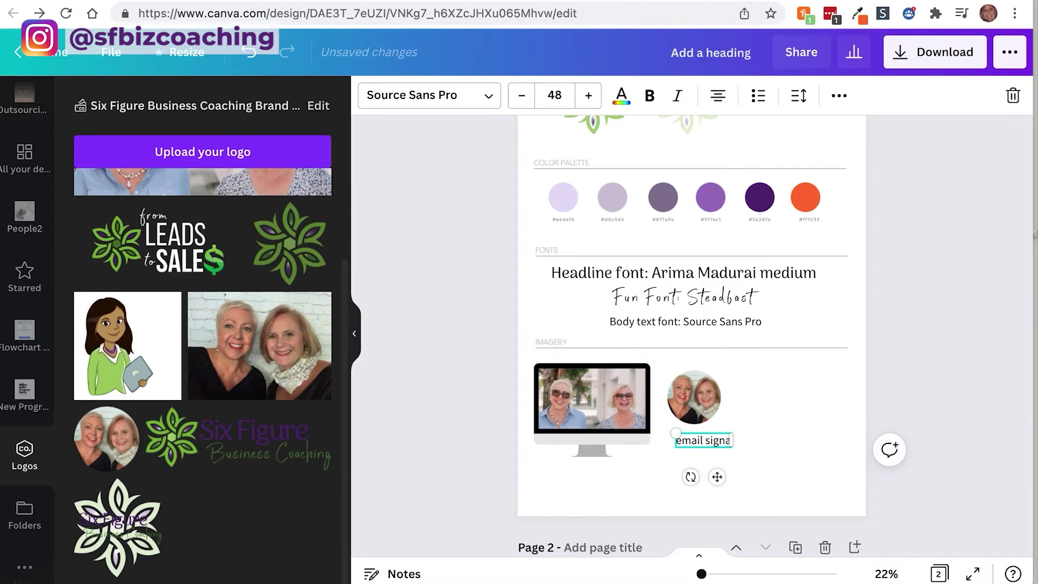
pyautogui.write('ture picture')
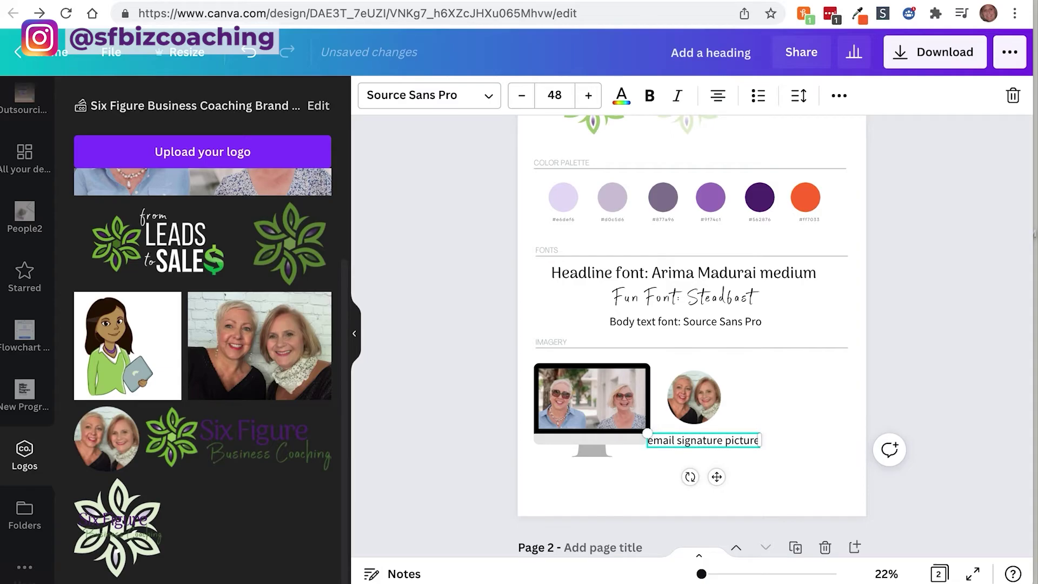
# Move the round photo and its "email signature picture" caption to the right, away from the monitor mockup.
pyautogui.click(683, 399)
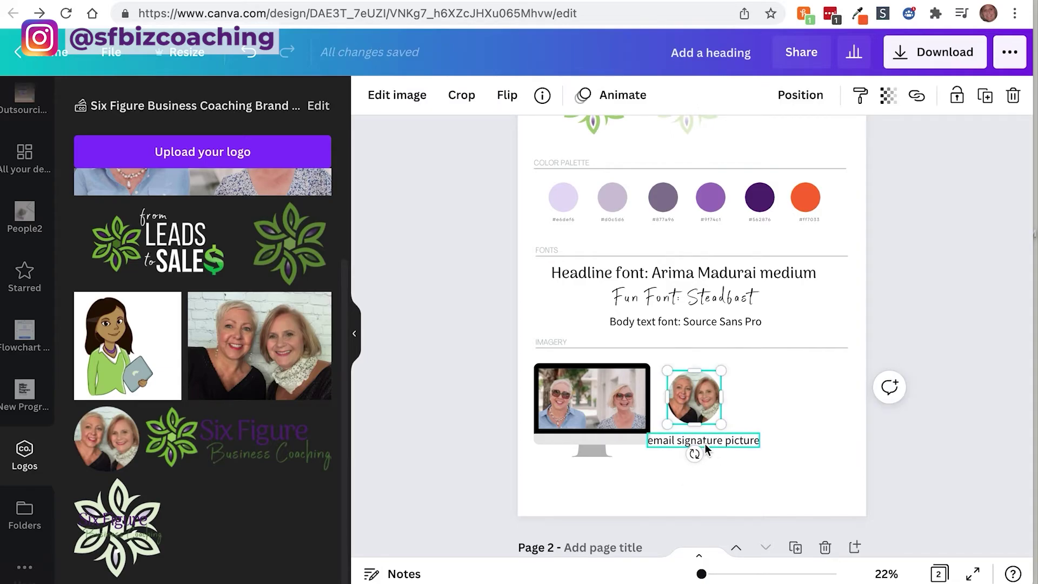
pyautogui.click(704, 441)
pyautogui.moveTo(693, 404); pyautogui.dragTo(737, 412)
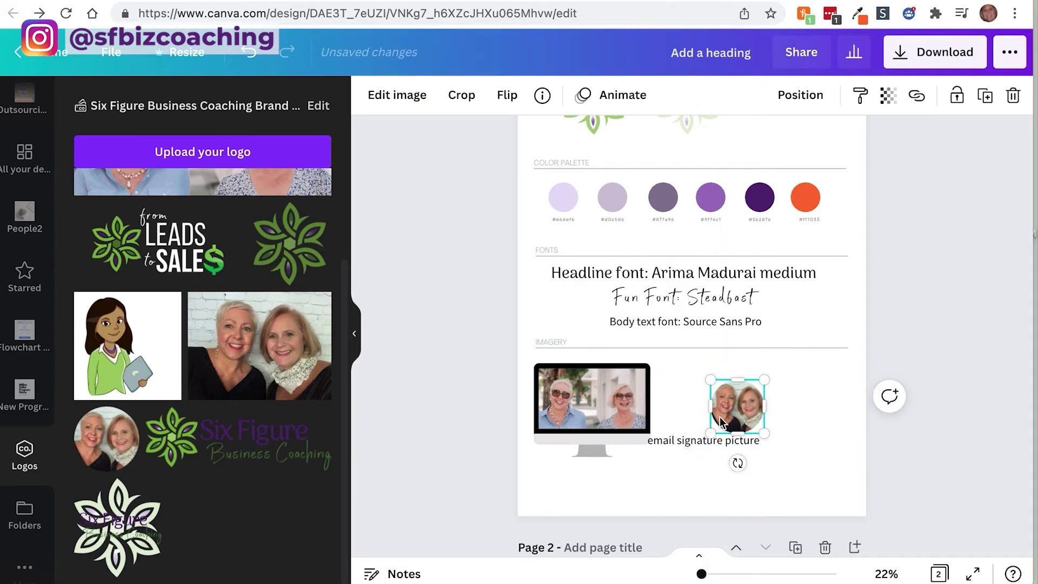
pyautogui.moveTo(686, 442); pyautogui.dragTo(720, 444)
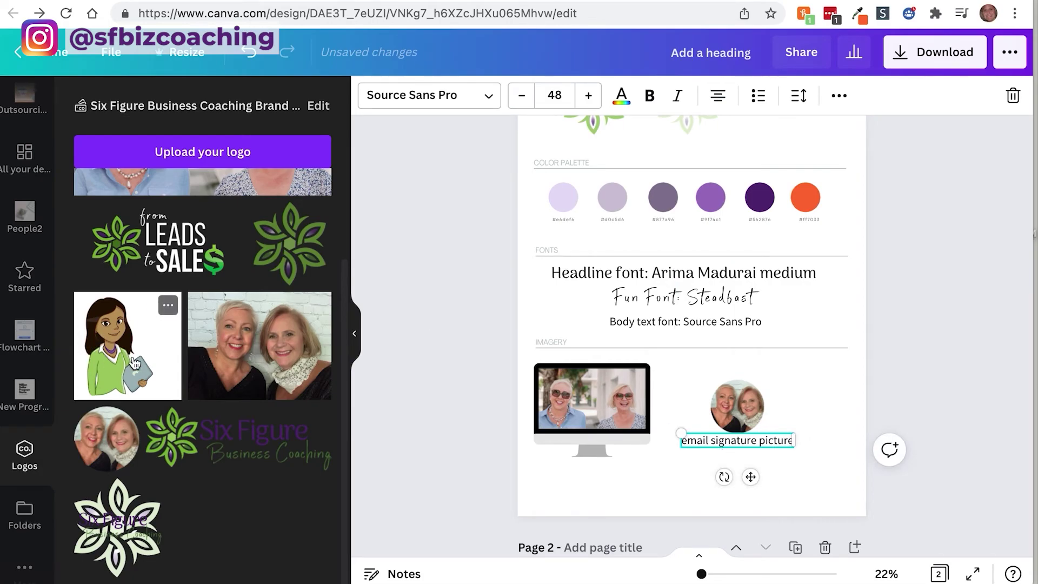
# Add the cartoon woman illustration from the brand kit logos, shrink it, and place it at the right end of the Imagery section.
pyautogui.click(135, 363)
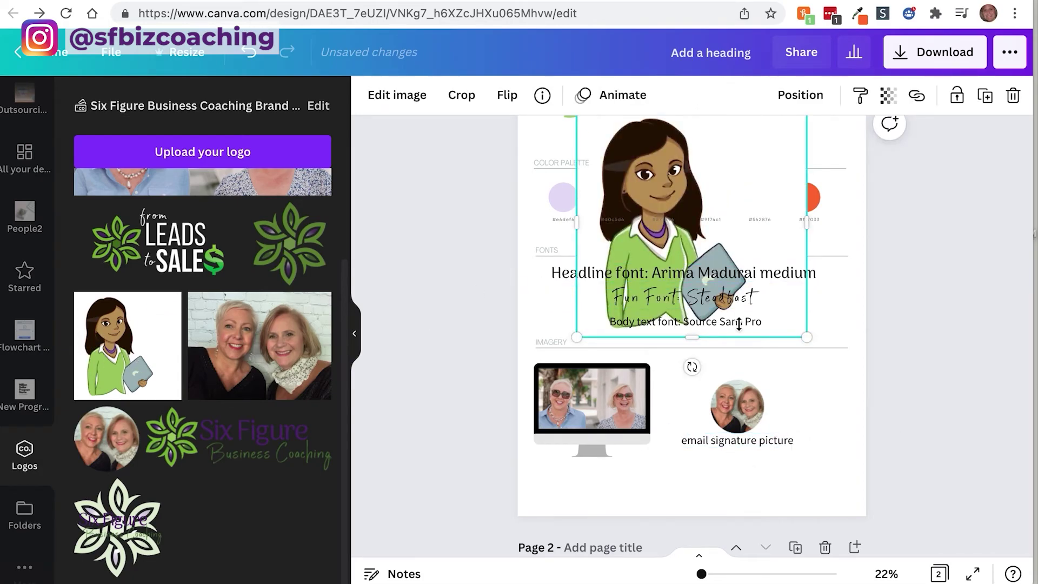
pyautogui.moveTo(814, 339); pyautogui.dragTo(711, 241)
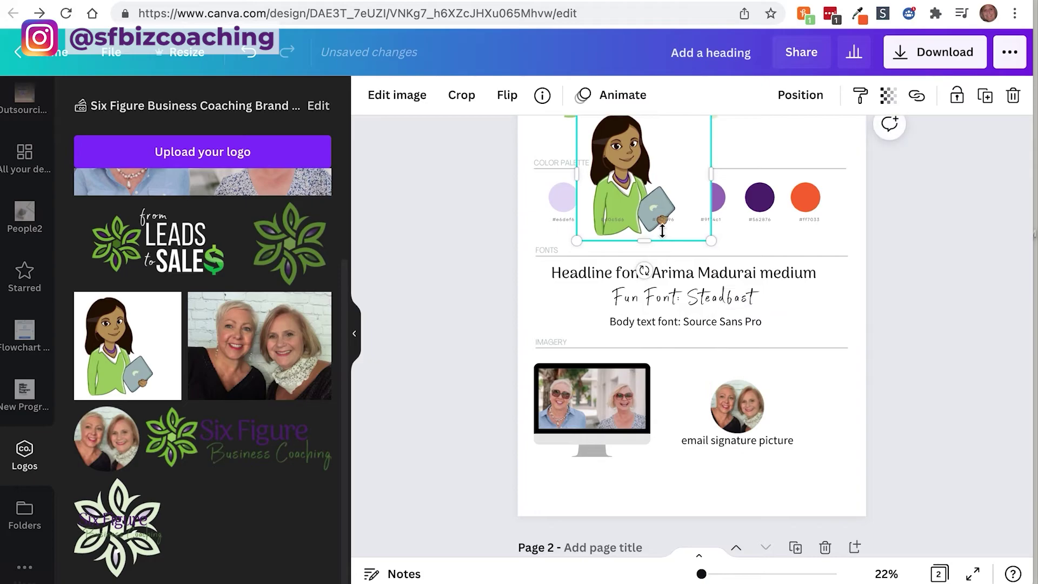
pyautogui.moveTo(625, 194); pyautogui.dragTo(814, 464)
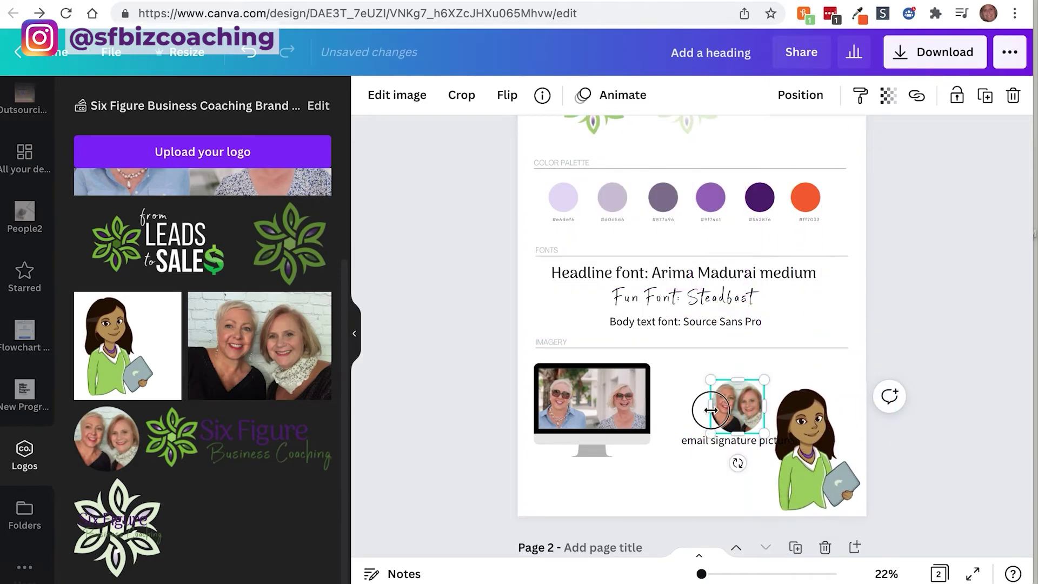
# Shift the round photo and its caption up and left, and raise the illustration to line up with them.
pyautogui.moveTo(707, 410); pyautogui.dragTo(685, 393)
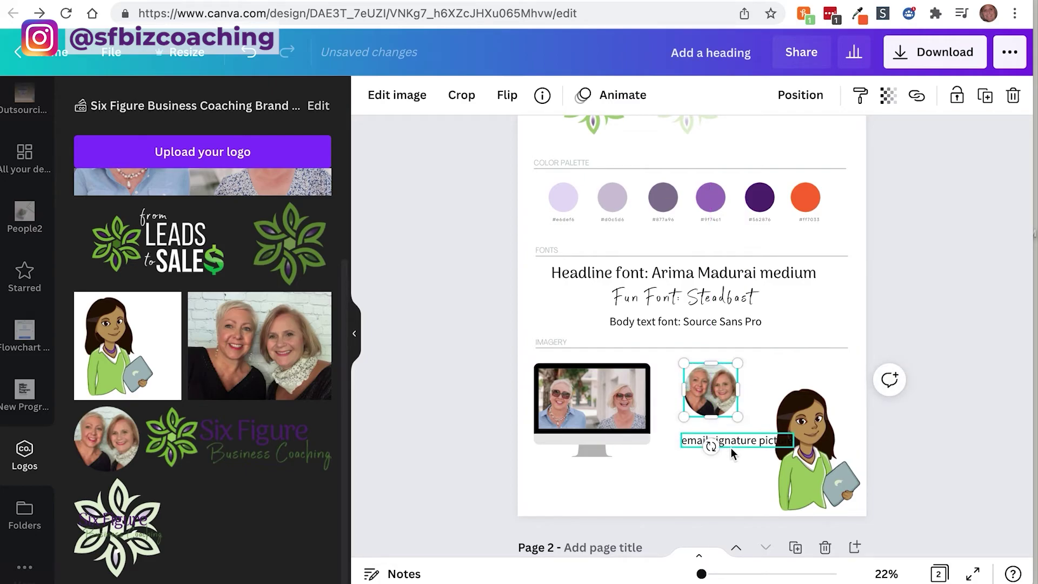
pyautogui.click(739, 442)
pyautogui.moveTo(739, 442); pyautogui.dragTo(720, 434)
pyautogui.click(805, 473)
pyautogui.moveTo(766, 518)
pyautogui.mouseDown()
pyautogui.moveTo(777, 492)
pyautogui.moveTo(797, 491)
pyautogui.moveTo(811, 432)
pyautogui.mouseUp()
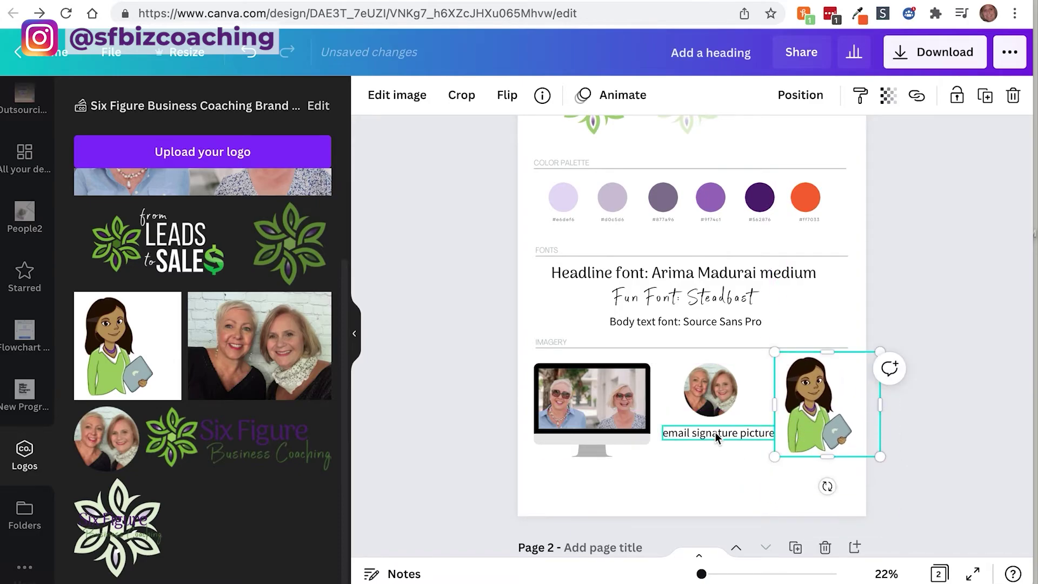
# Add a smaller two-line caption "MVA / Marketing Virtual Assistant" below the illustration, using a copy of the existing caption.
pyautogui.click(719, 433)
pyautogui.moveTo(719, 432); pyautogui.dragTo(791, 477)
pyautogui.tripleClick(791, 477)
pyautogui.write('MVA')
pyautogui.press('Return')
pyautogui.write('Marketing Virtual Assistant')
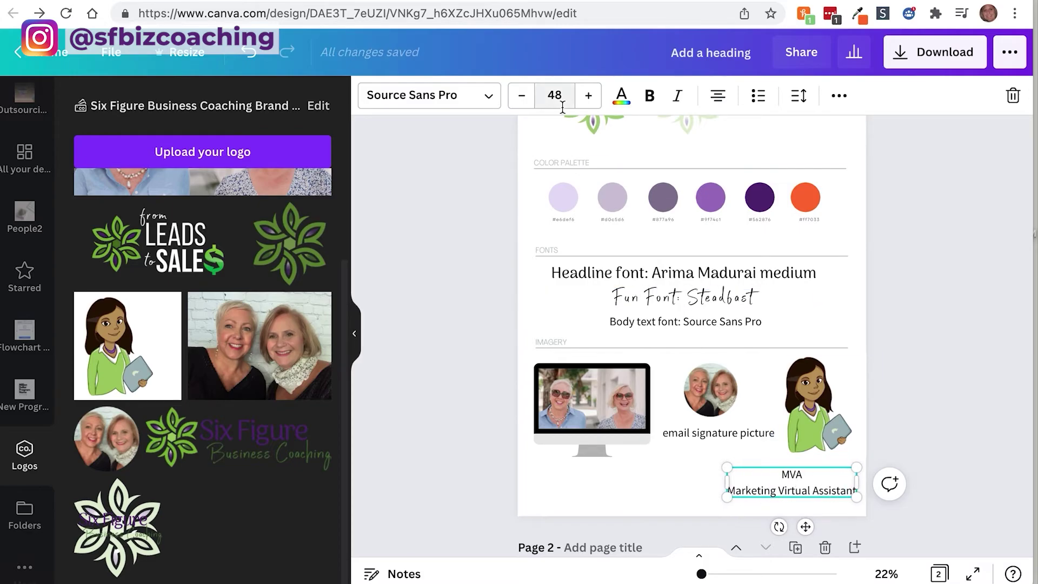
pyautogui.hotkey('ctrl', 'a')
pyautogui.hotkey('ctrl', 'shift', ',')
pyautogui.press('Escape')
# Shrink the monitor mockup slightly and move the round photo with its caption left to even out the image row.
pyautogui.click(644, 450)
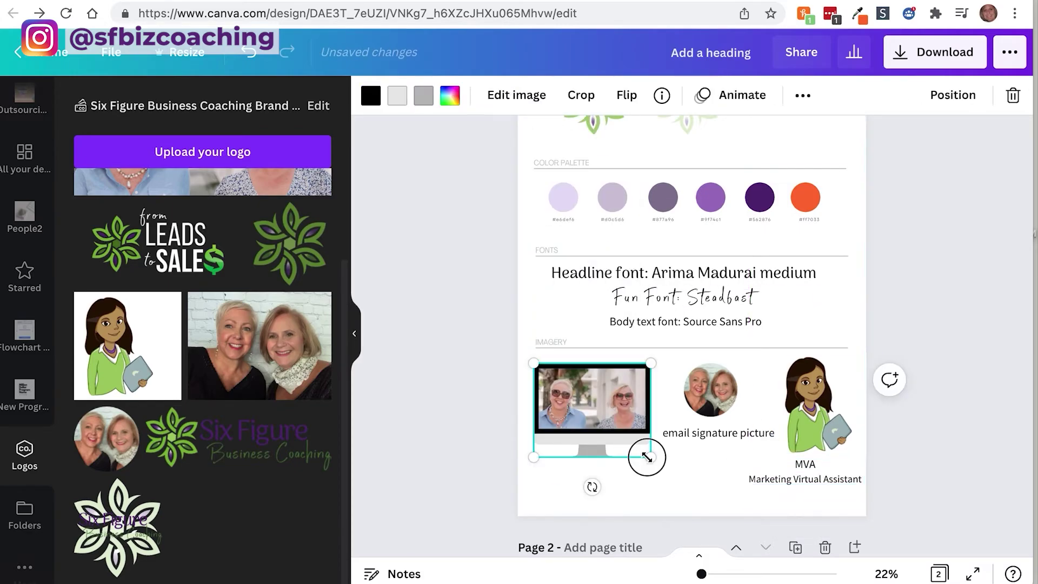
pyautogui.moveTo(649, 456); pyautogui.dragTo(630, 439)
pyautogui.click(704, 398)
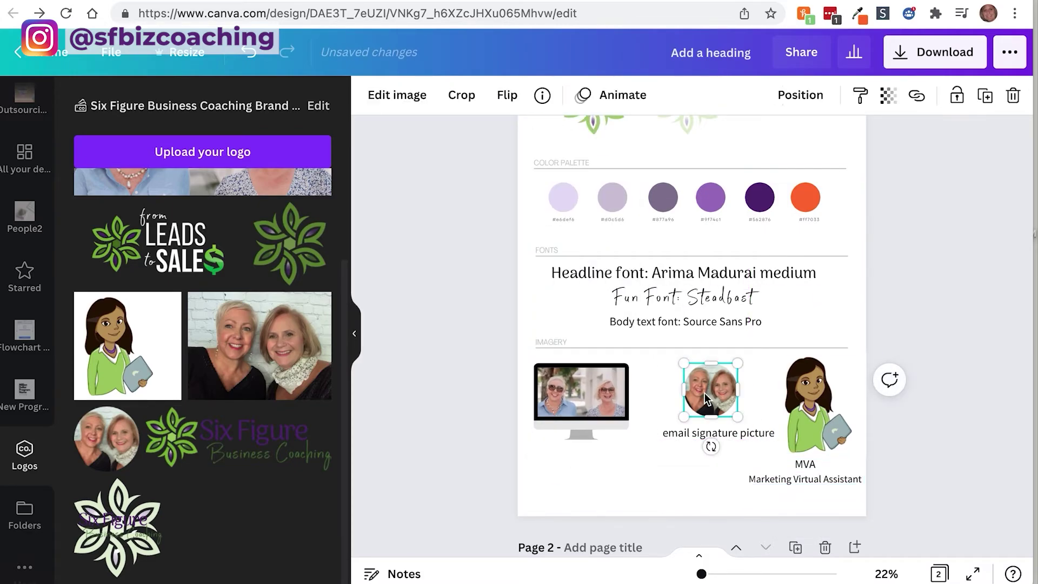
pyautogui.keyDown('shift'); pyautogui.click(702, 436); pyautogui.keyUp('shift')
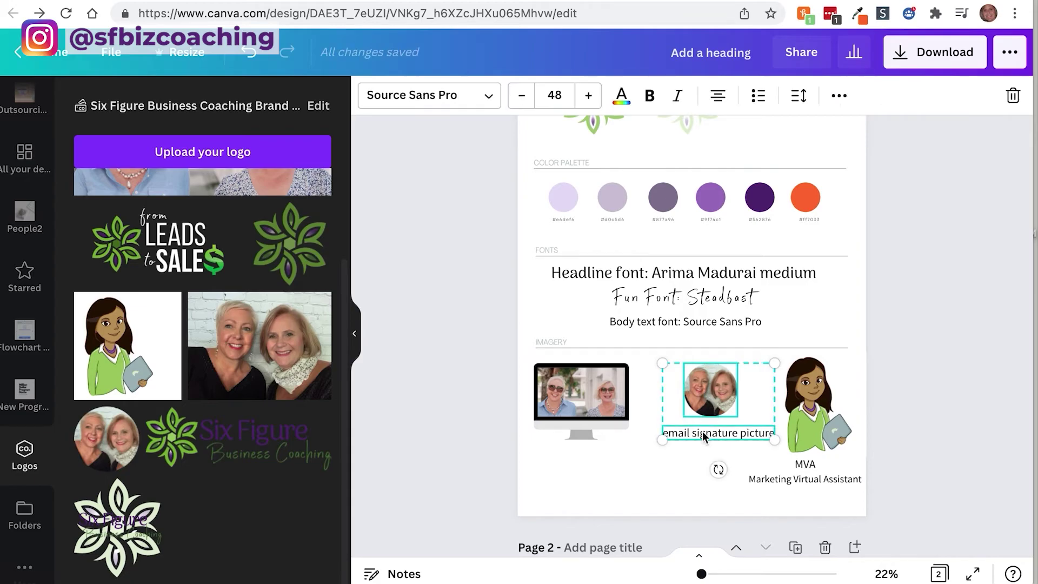
pyautogui.moveTo(710, 392); pyautogui.dragTo(696, 391)
pyautogui.click(664, 459)
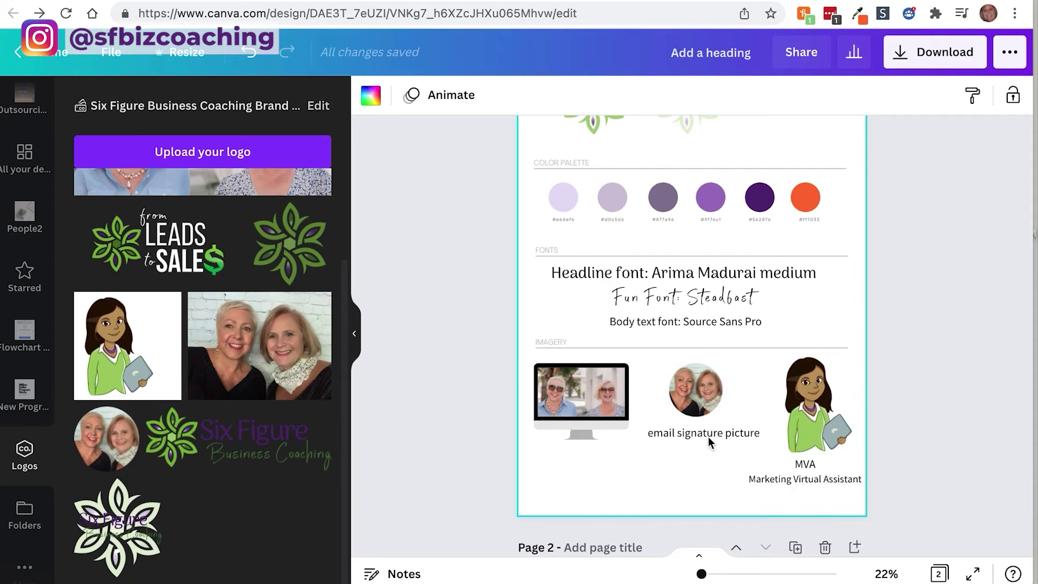
# Search the design elements for "computer" and add the pink-screened green laptop graphic to the brand board.
pyautogui.scroll(10, 8, 176)
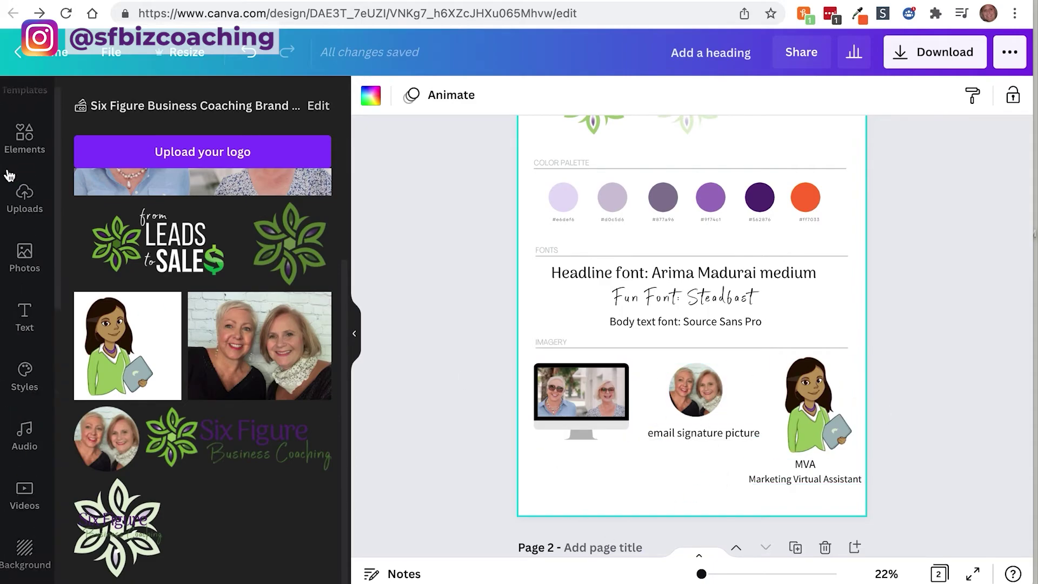
pyautogui.scroll(1, 8, 175)
pyautogui.click(37, 171)
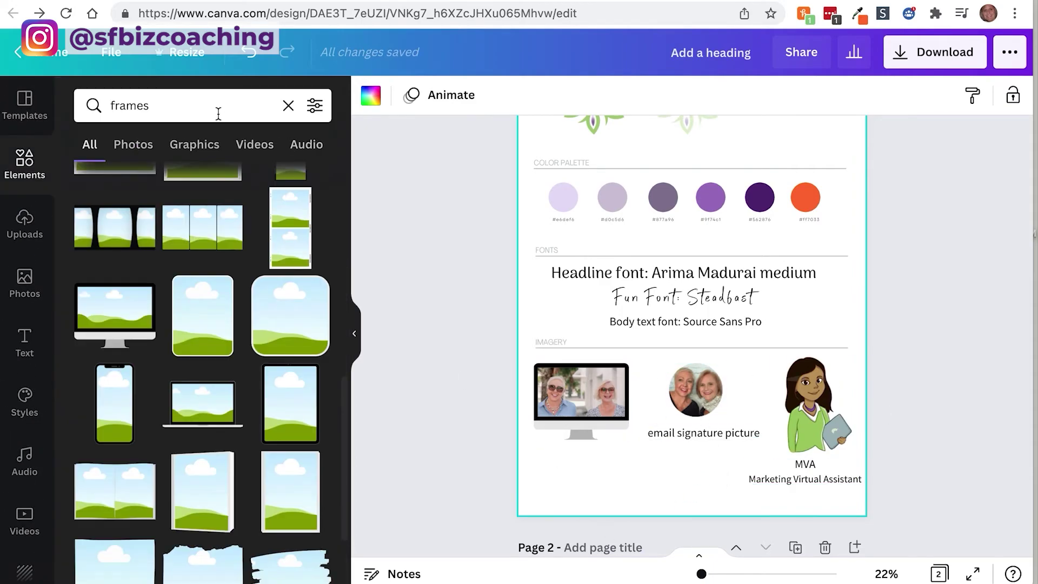
pyautogui.click(145, 112)
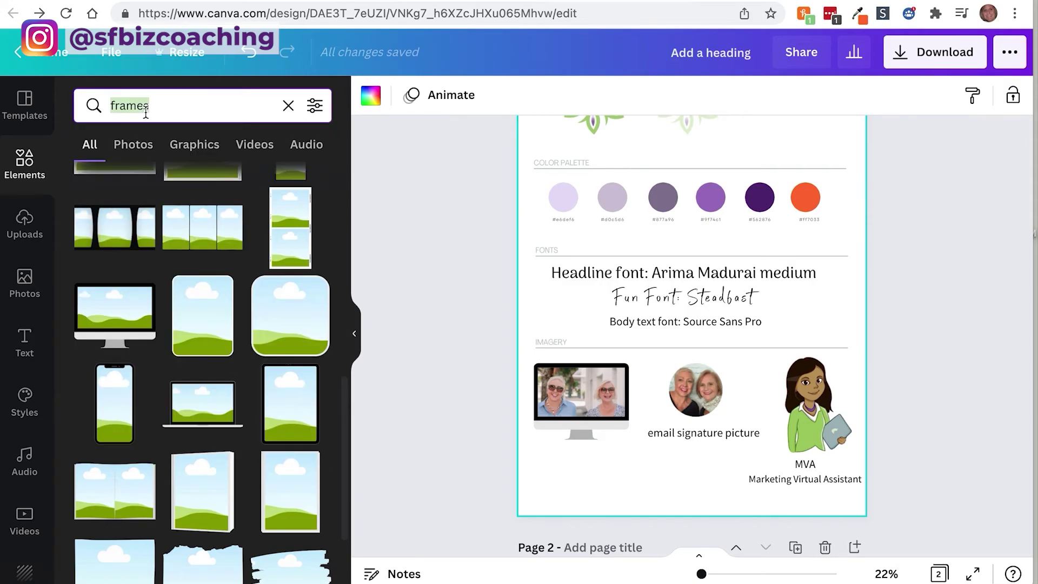
pyautogui.write('compute')
pyautogui.click(133, 264)
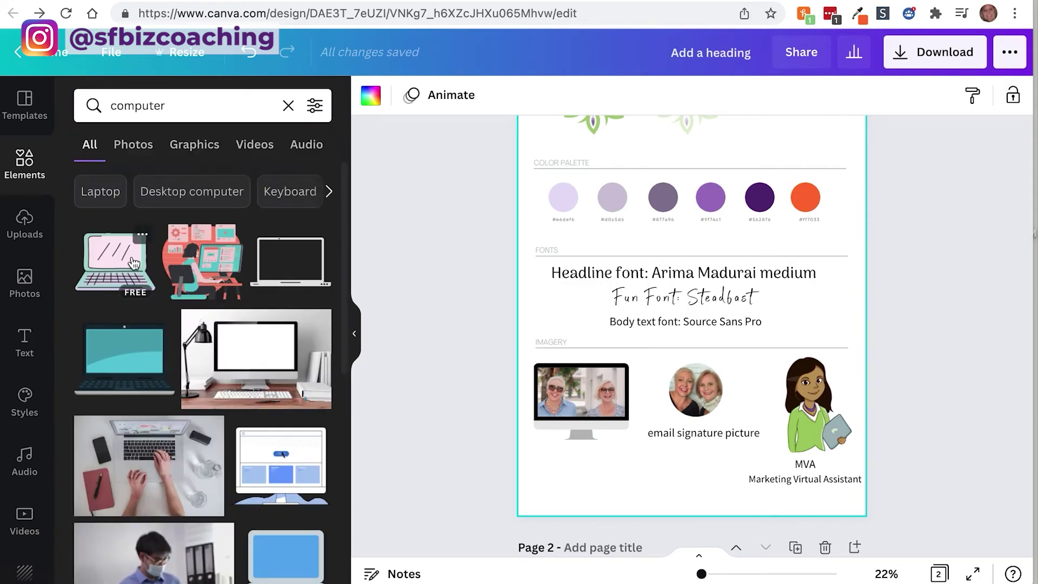
pyautogui.click(127, 277)
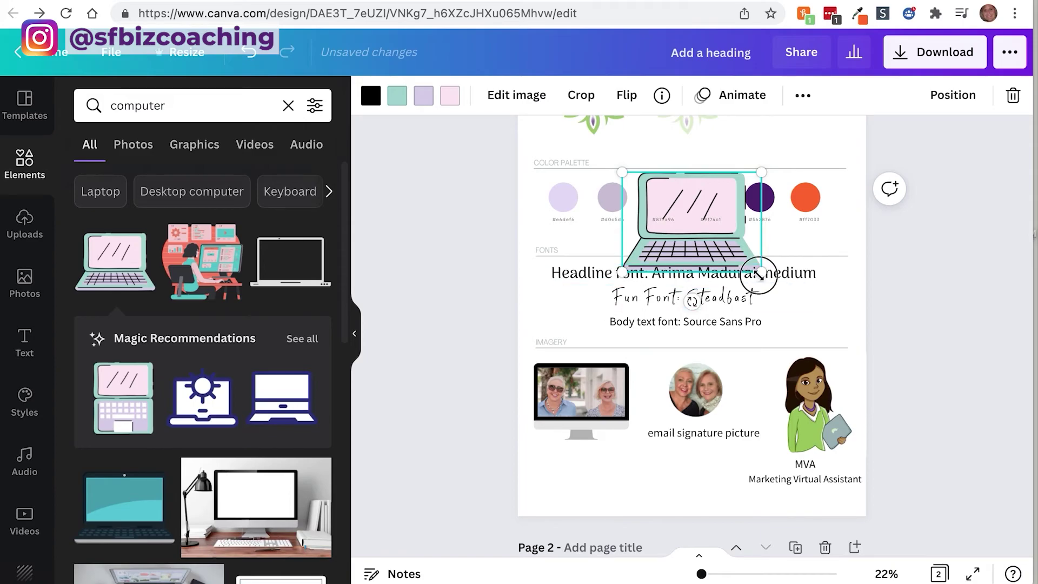
# Shrink the laptop graphic and place it centered beneath the monitor mockup in the Imagery section.
pyautogui.moveTo(763, 269); pyautogui.dragTo(721, 242)
pyautogui.moveTo(664, 201); pyautogui.dragTo(579, 478)
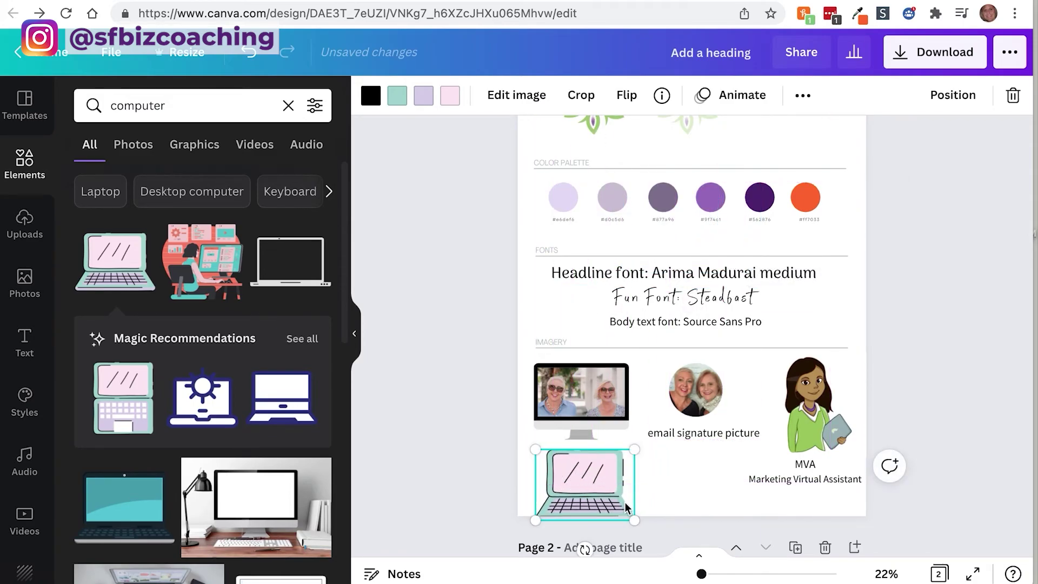
pyautogui.moveTo(633, 517); pyautogui.dragTo(613, 505)
pyautogui.moveTo(578, 479); pyautogui.dragTo(591, 483)
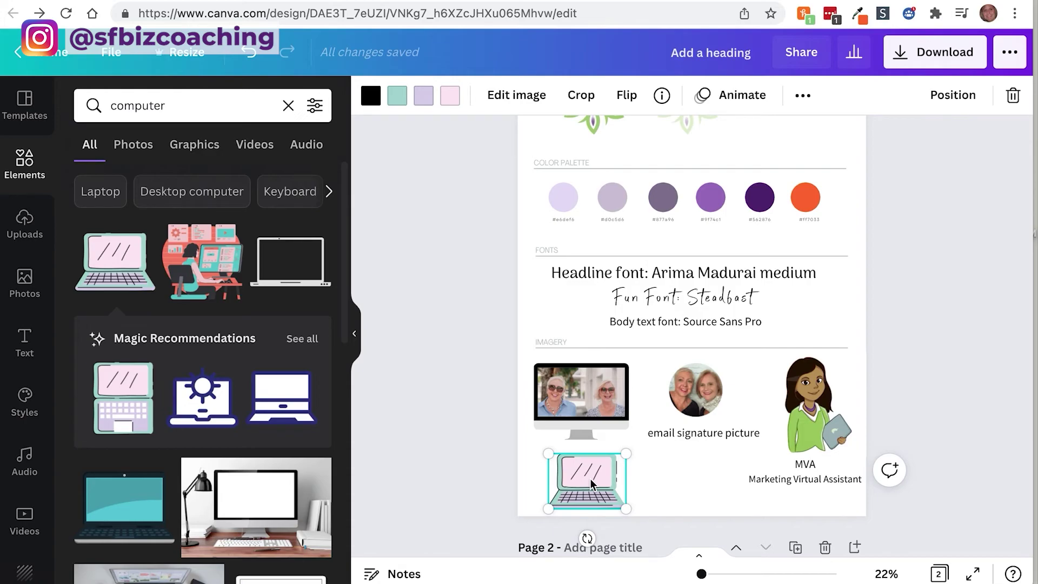
pyautogui.moveTo(701, 574); pyautogui.dragTo(700, 574)
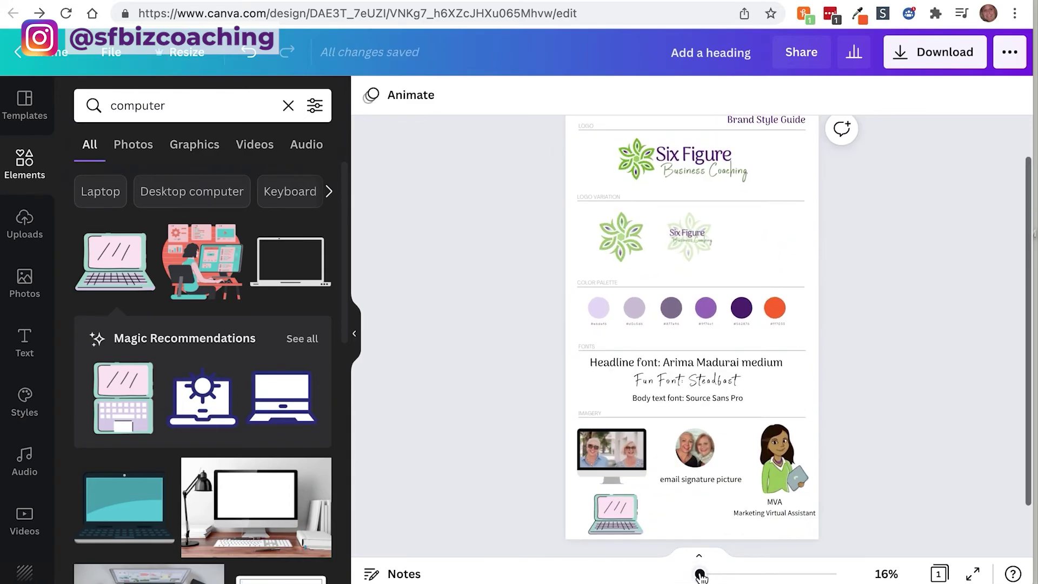
pyautogui.scroll(-1, 449, 250)
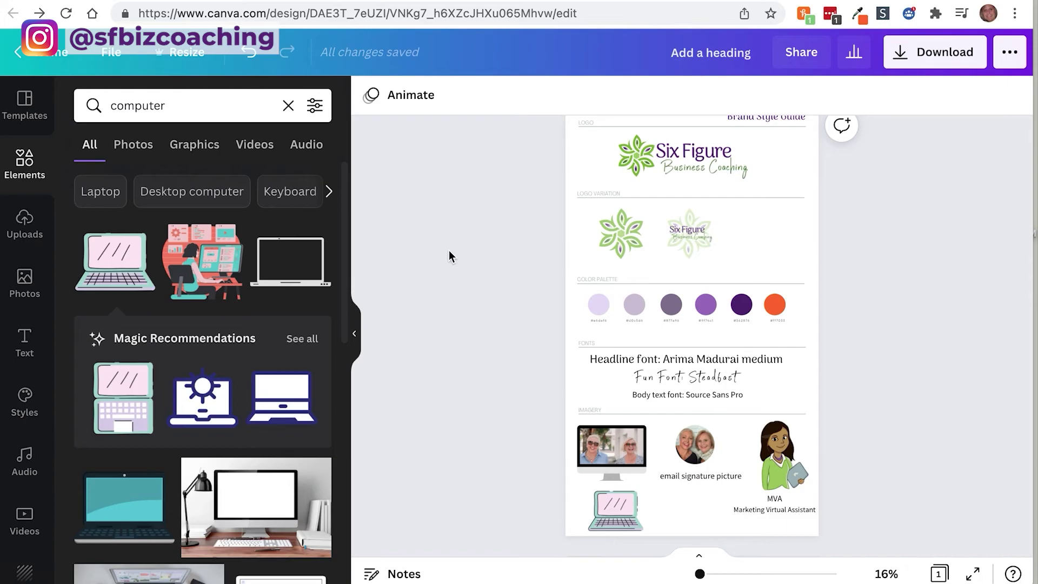